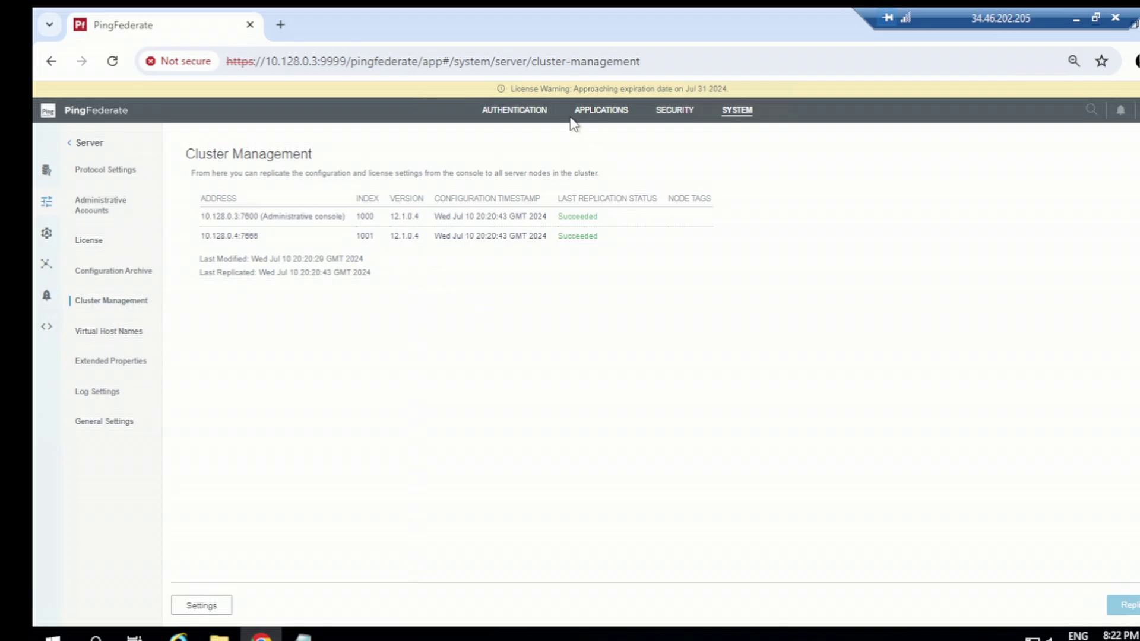
Step: Open the authentication policies, enable IdP authentication policies, and add a new policy named Policyopendjauthentication
left_click(516, 113)
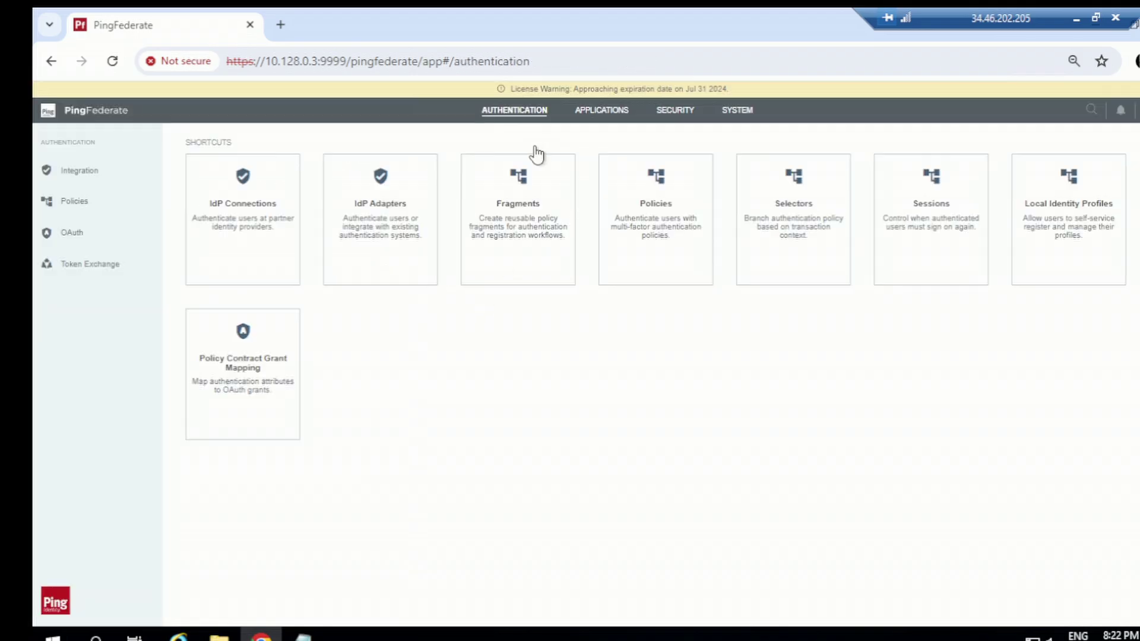
left_click(93, 214)
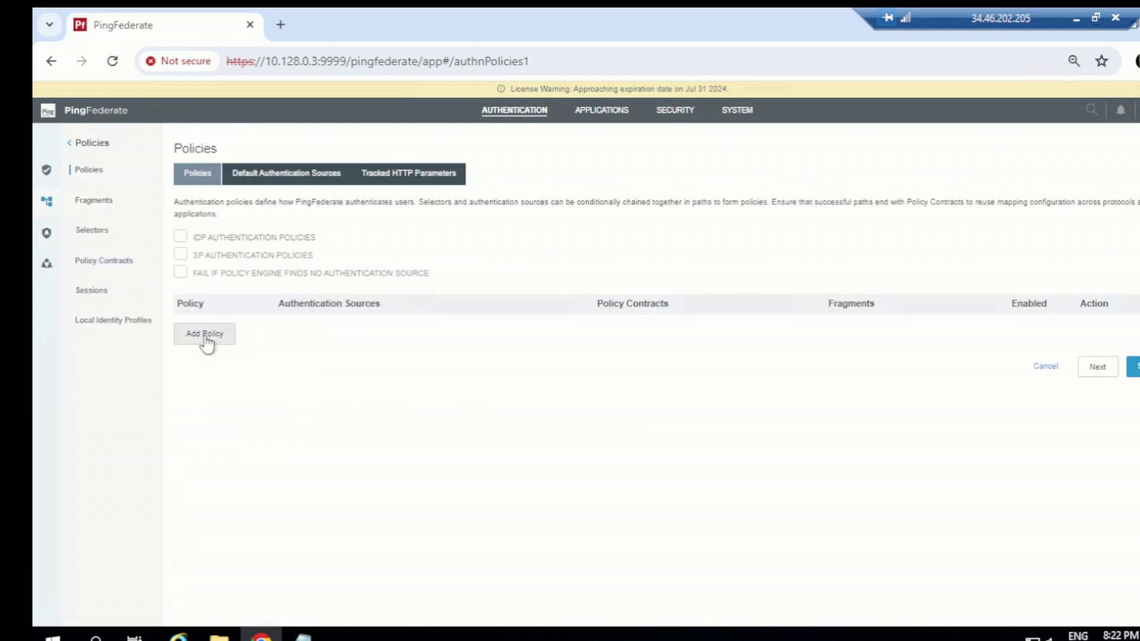
left_click(182, 238)
left_click(231, 223)
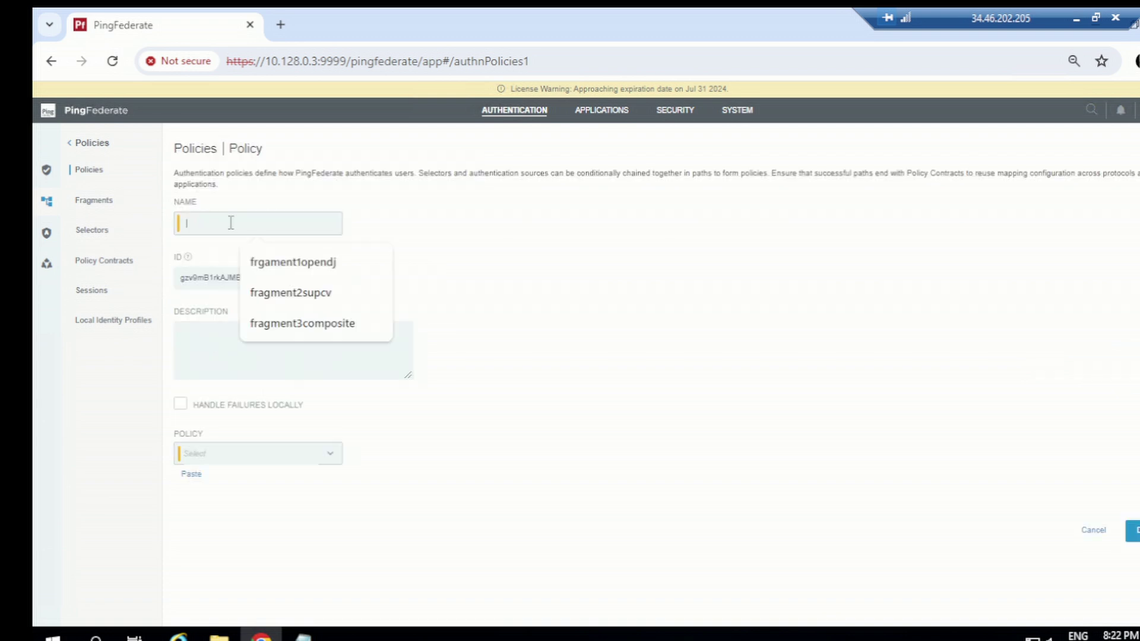
type("Policyopendjauthentication")
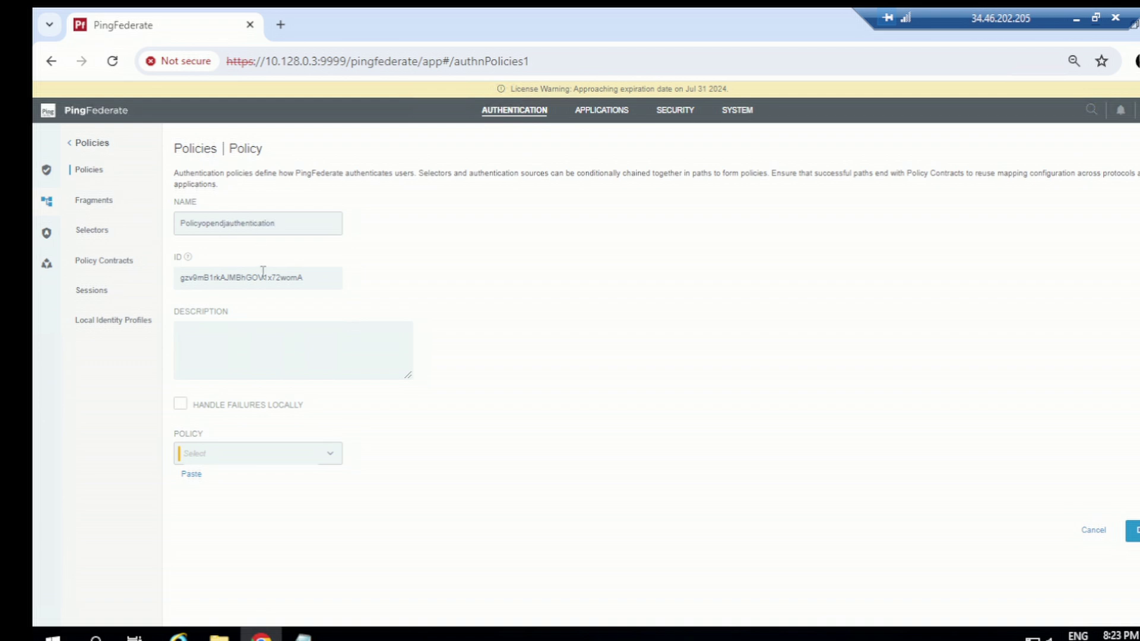
Step: Set the source type for the policy's first node to Selectors and review the available selectors
scroll(234, 402, "down", 1)
left_click(248, 220)
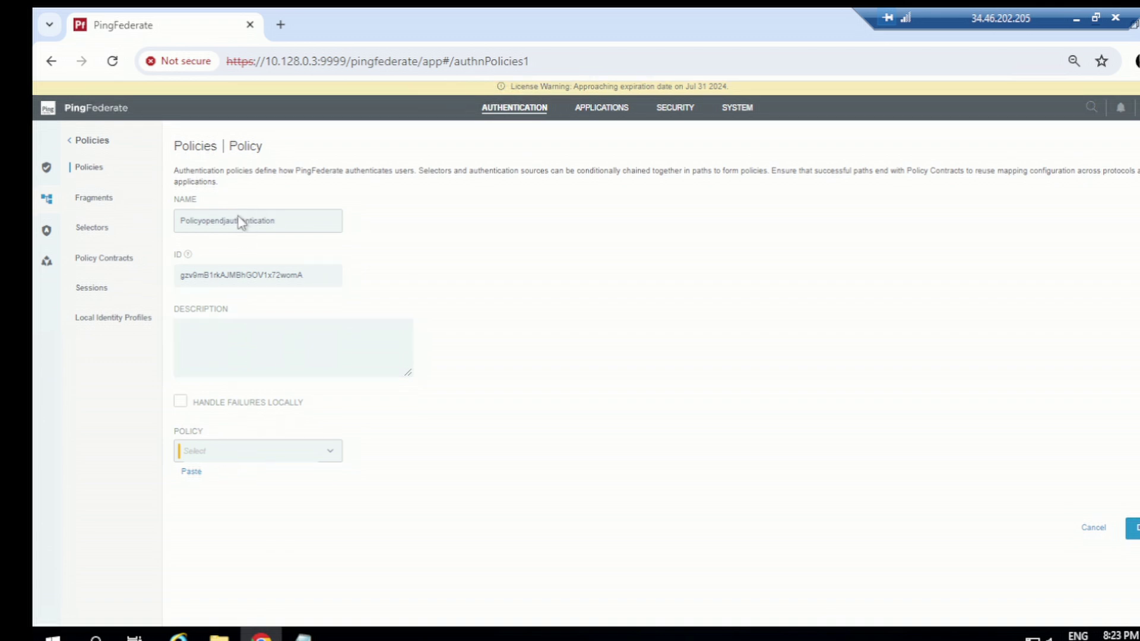
left_click(262, 459)
left_click(248, 498)
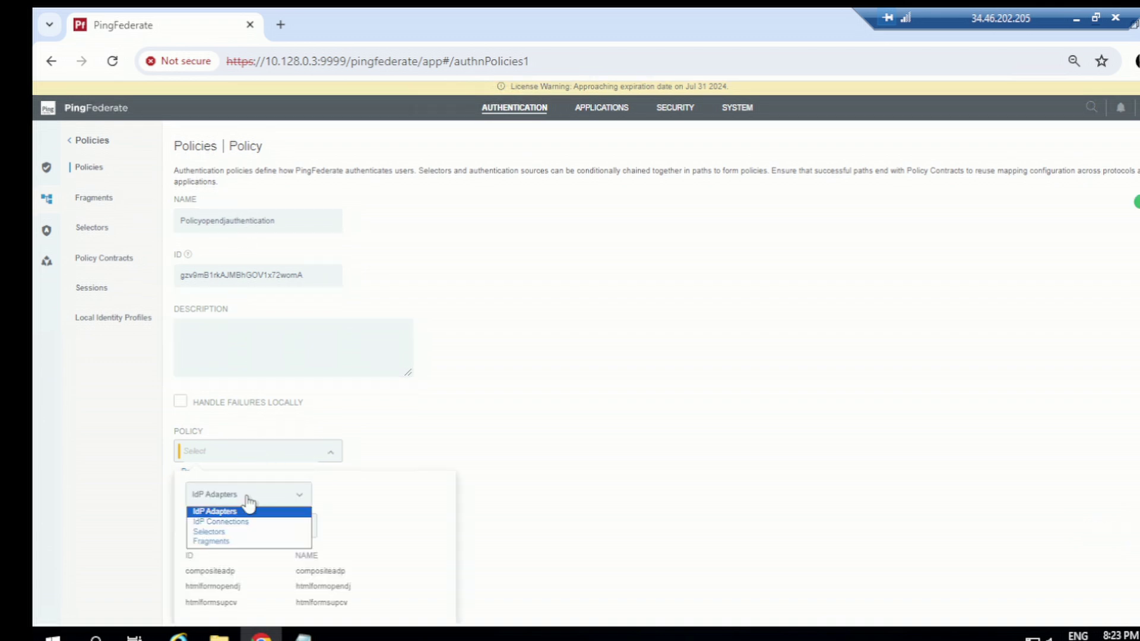
left_click(225, 532)
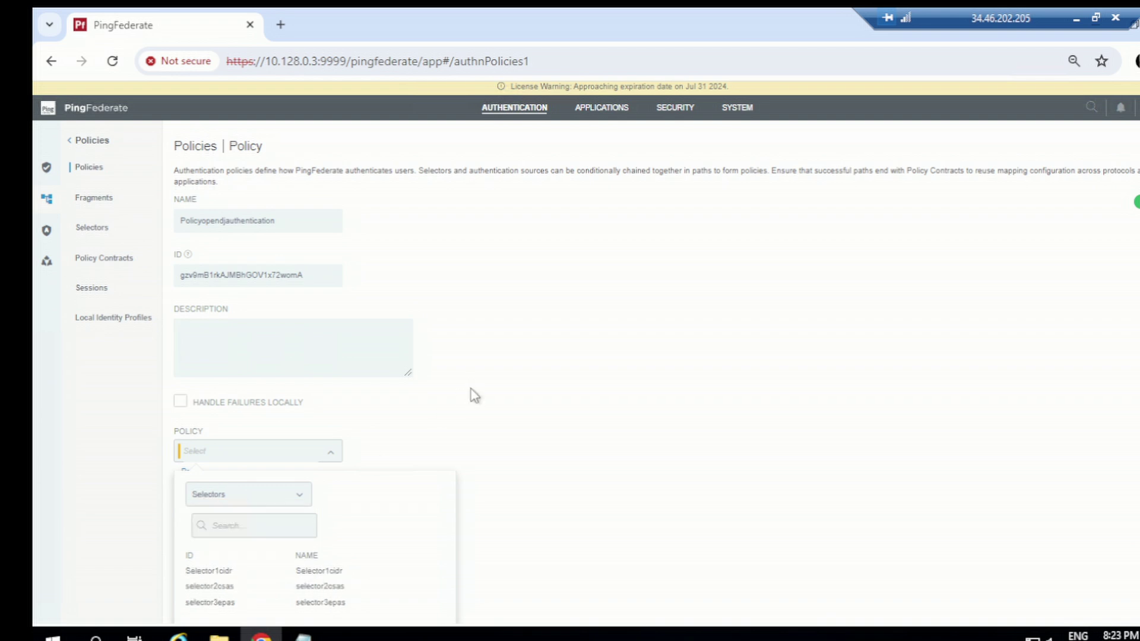
scroll(461, 400, "down", 1)
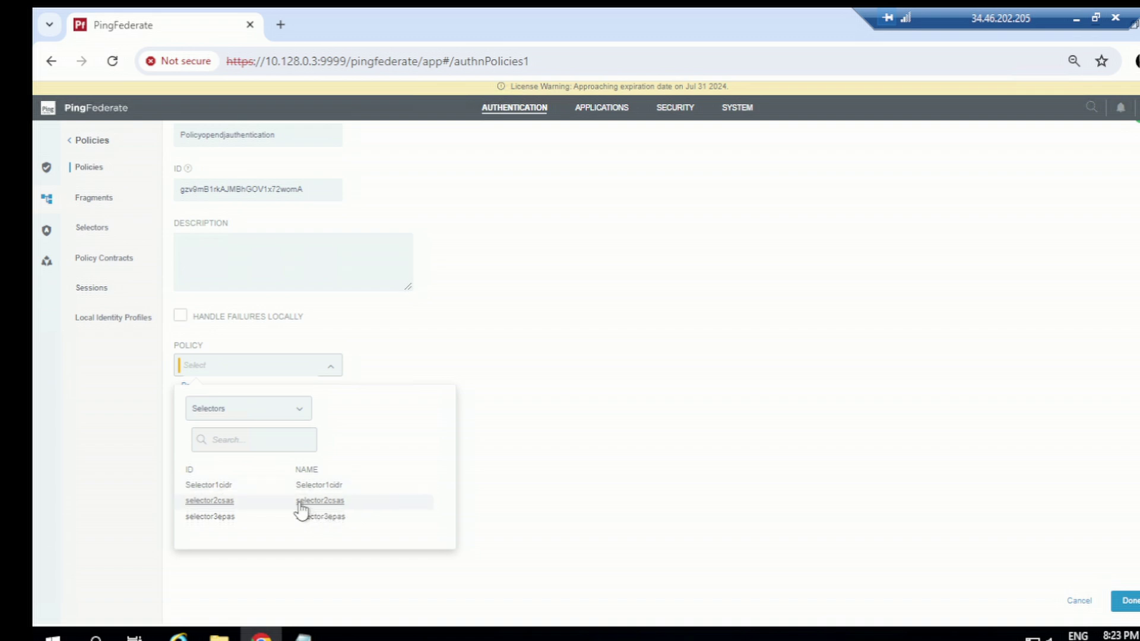
scroll(202, 191, "up", 1)
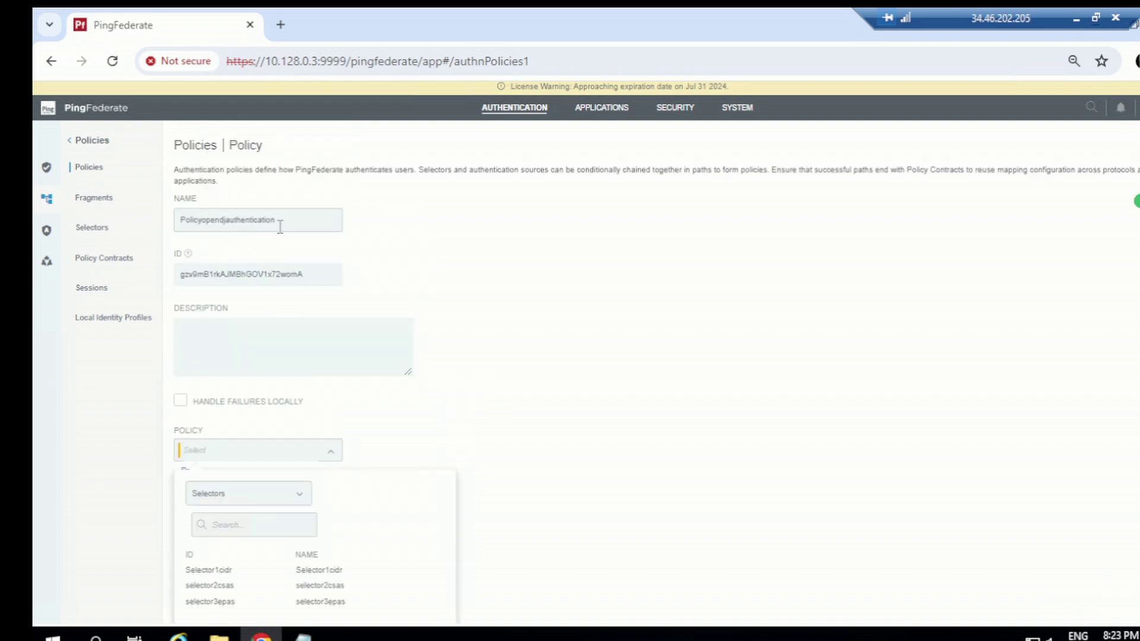
Step: Rename the policy as policyformbasedopendj and choose the selector Selector1cidr as its first node
left_click_drag(221, 221, 184, 221)
key("BackSpace")
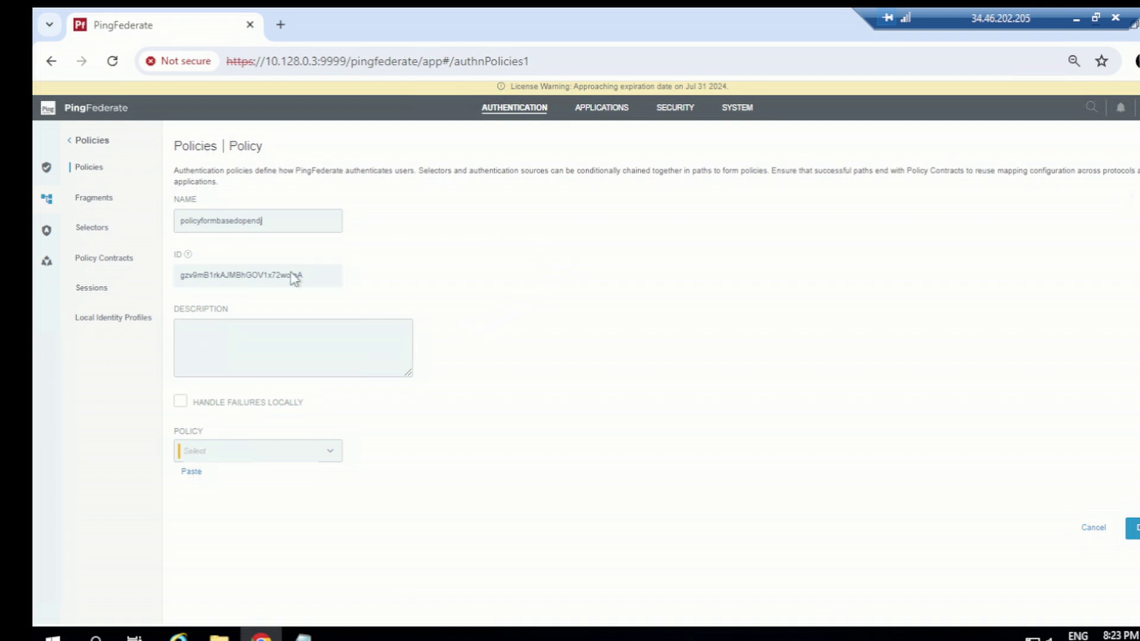
left_click(221, 457)
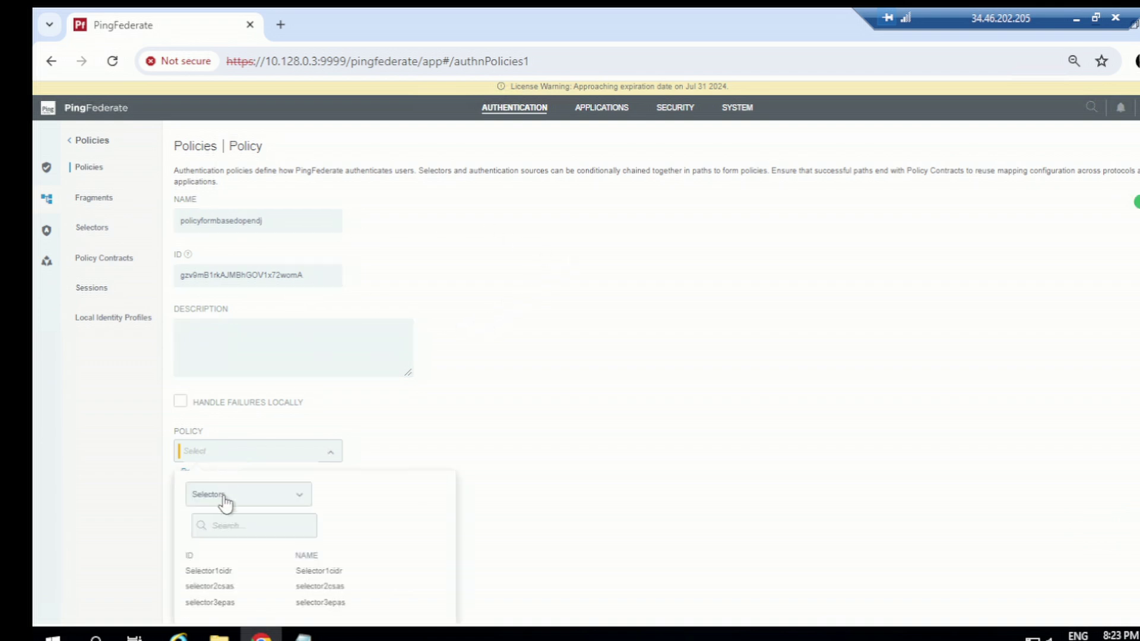
scroll(473, 487, "down", 1)
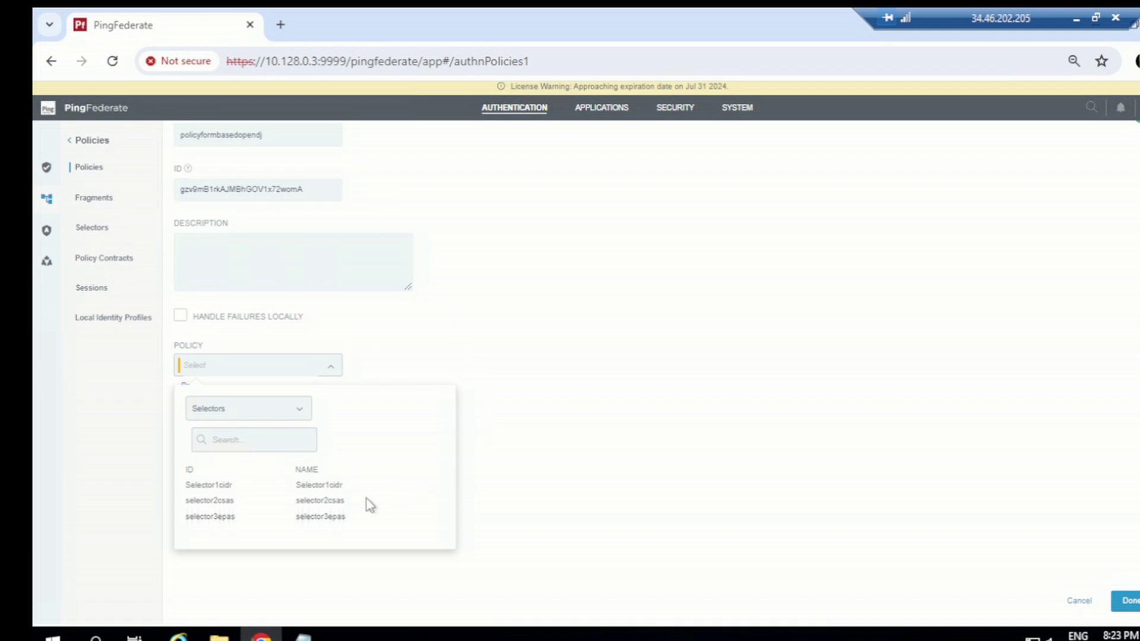
left_click(230, 486)
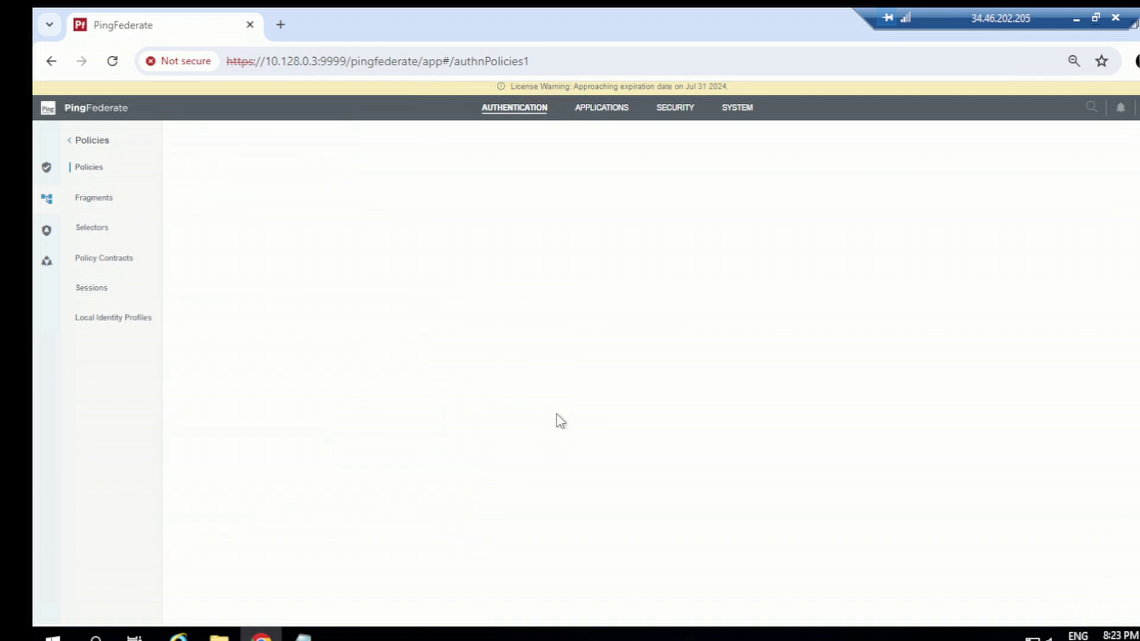
scroll(519, 409, "down", 1)
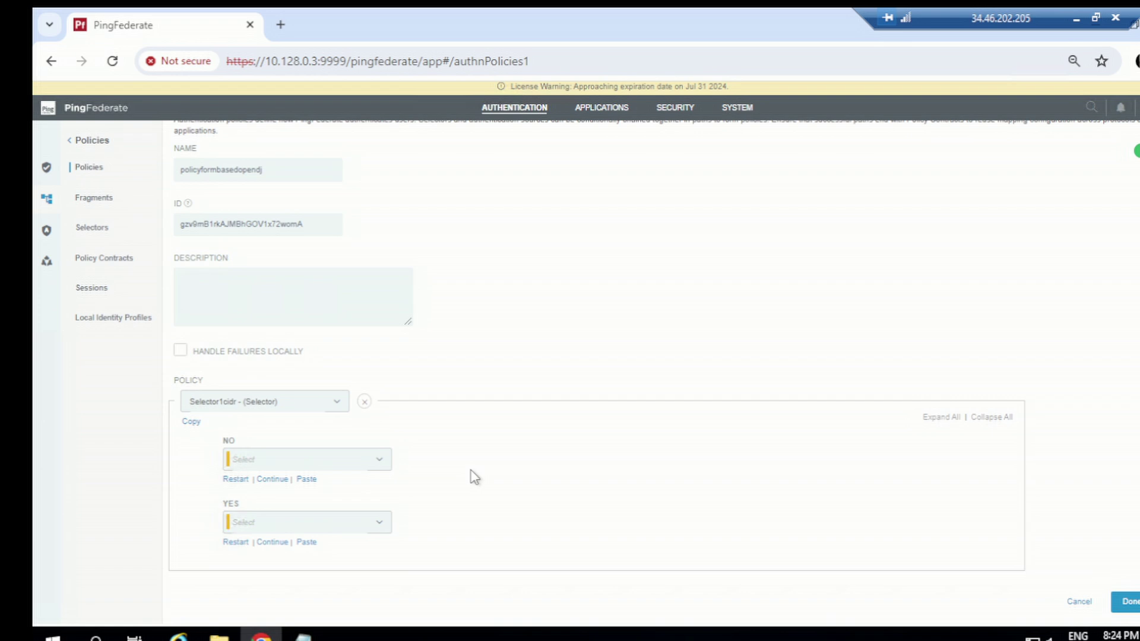
Step: Assign the fragment frgament1opendj to the NO branch of Selector1cidr
left_click(282, 463)
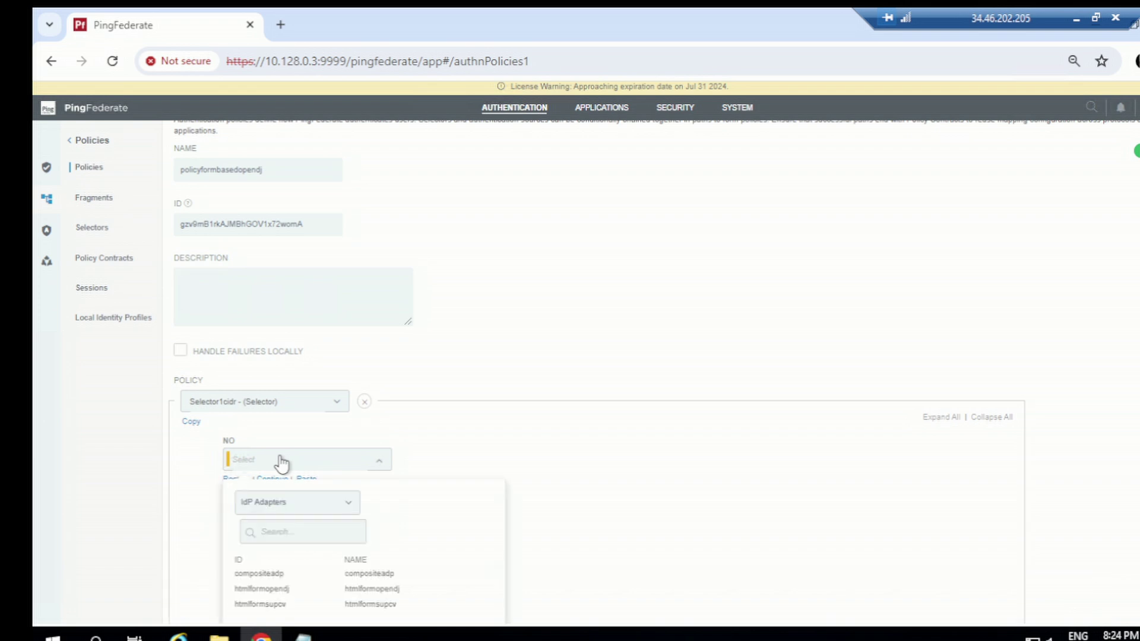
scroll(285, 463, "down", 2)
left_click(288, 426)
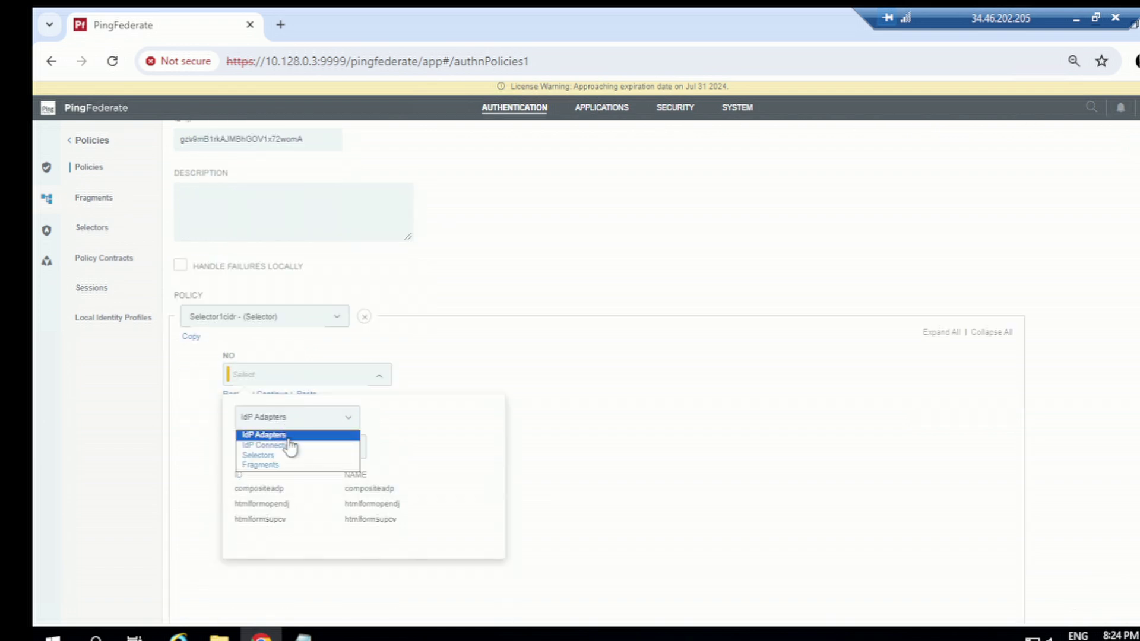
left_click(262, 467)
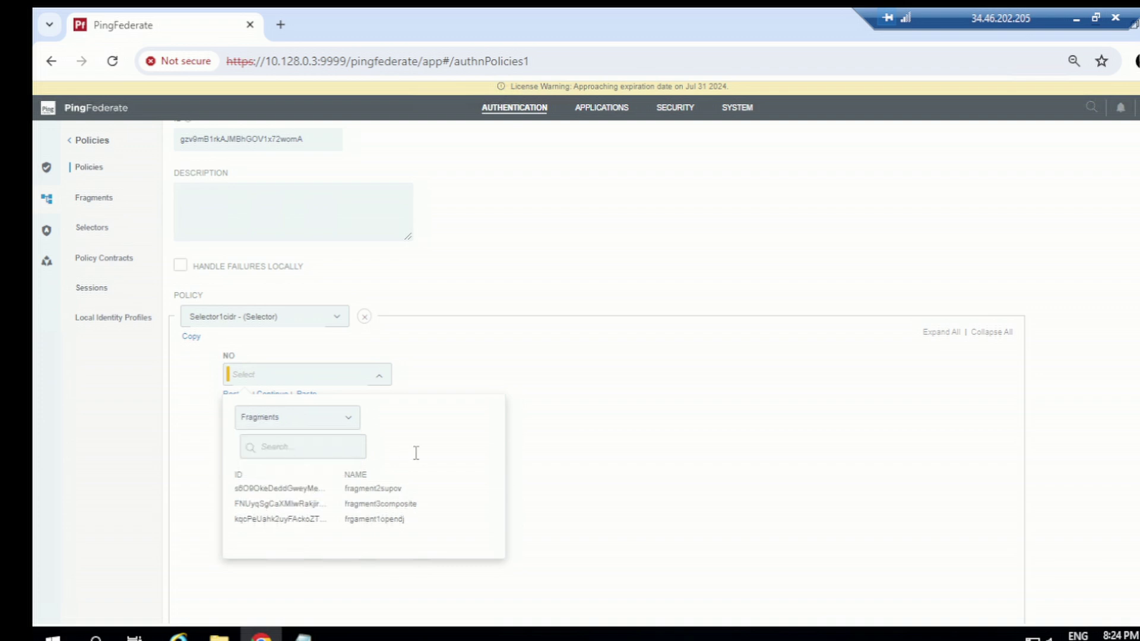
left_click(295, 522)
scroll(503, 457, "down", 2)
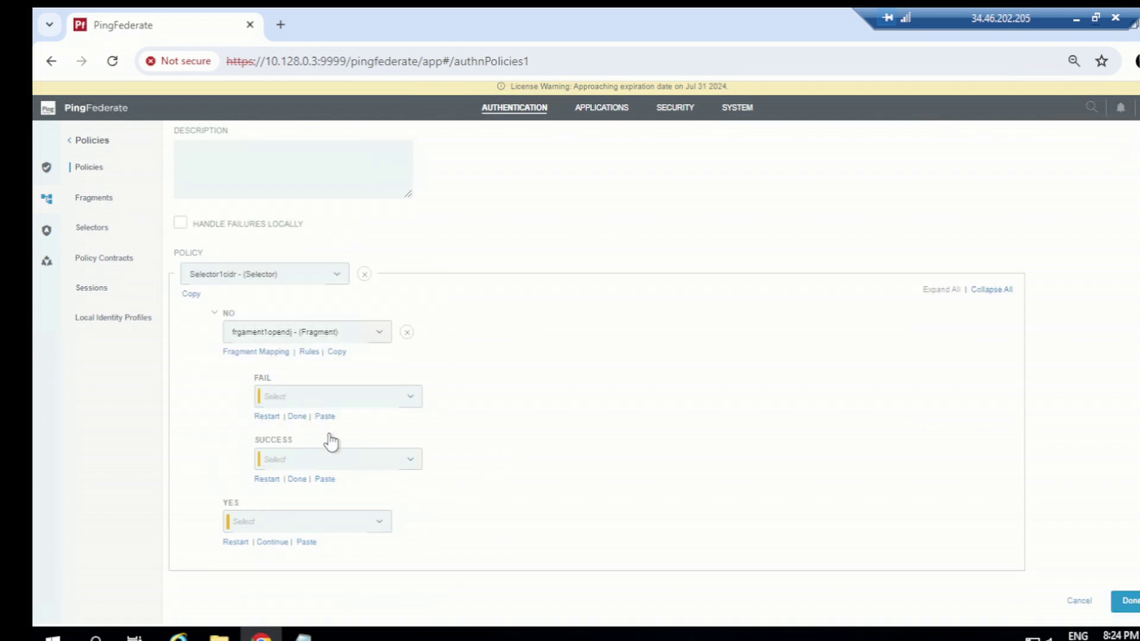
Step: Under the NO branch's fragment, end the FAIL path with Done and assign the policy contract pflearning to SUCCESS
left_click(296, 418)
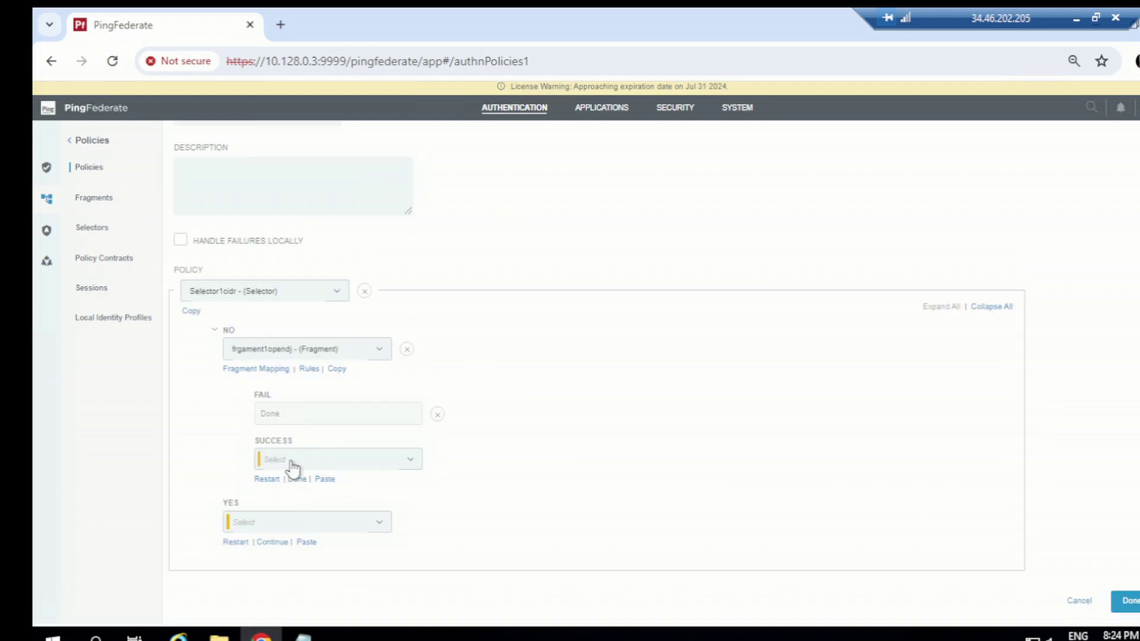
left_click(291, 462)
scroll(367, 509, "down", 2)
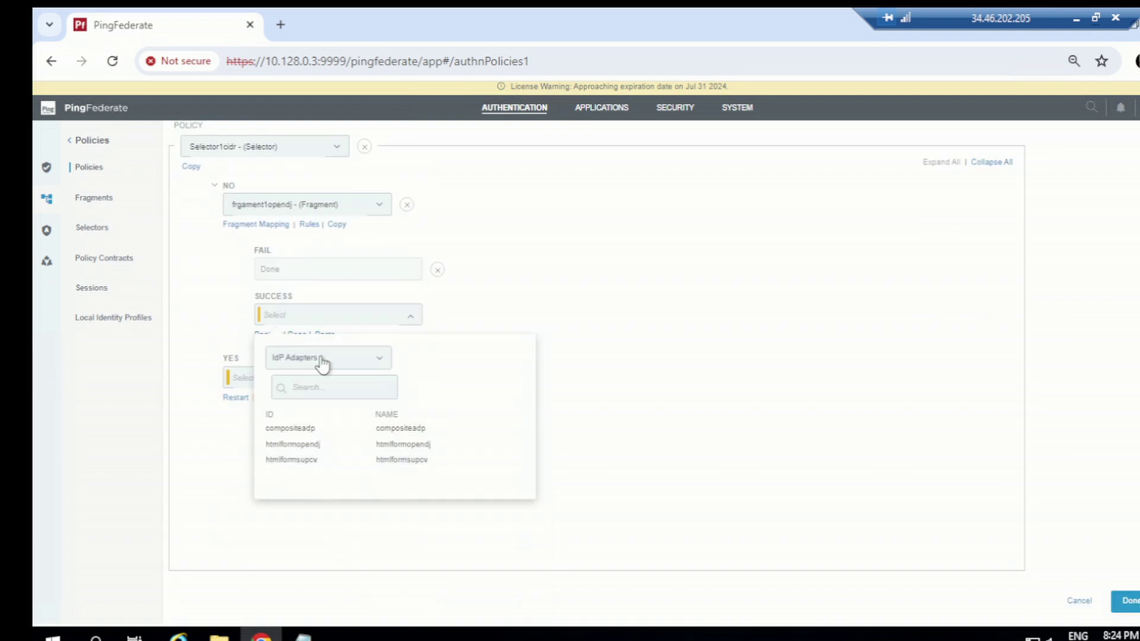
left_click(322, 363)
left_click(311, 414)
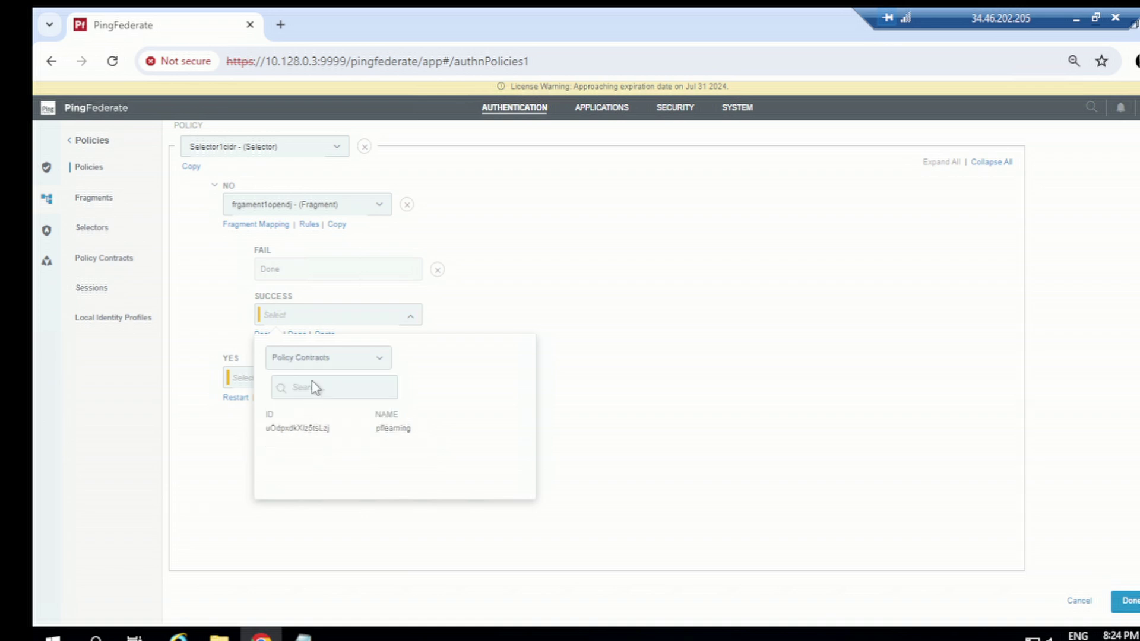
left_click(321, 432)
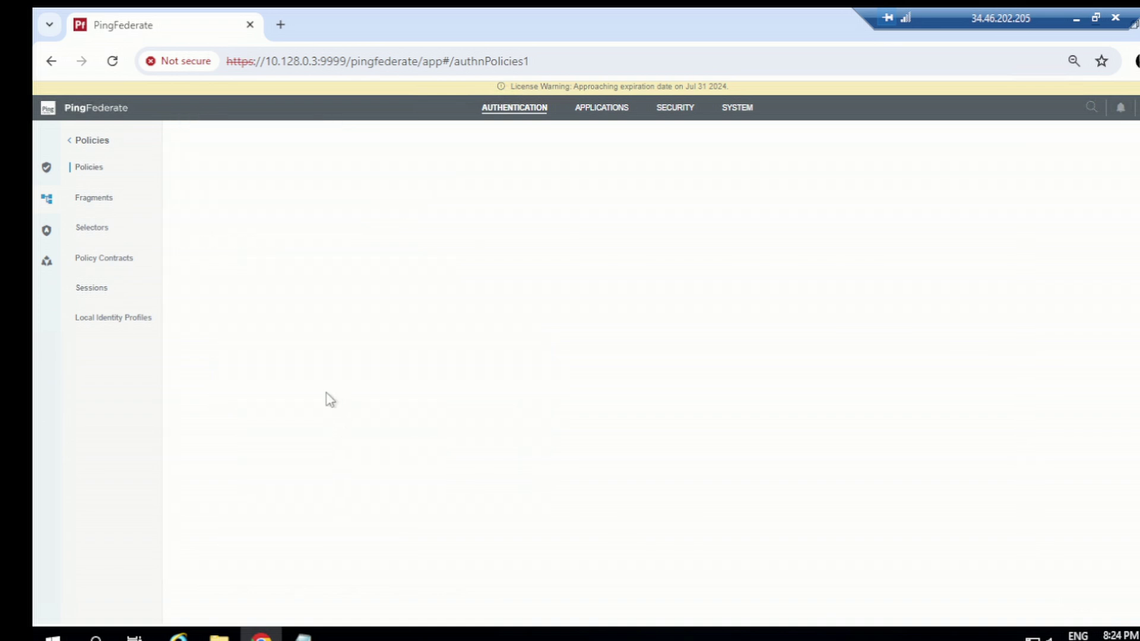
Step: In the pflearning contract mapping, set the source of email, subject and username to Fragment (frgament1opendj)
left_click(286, 481)
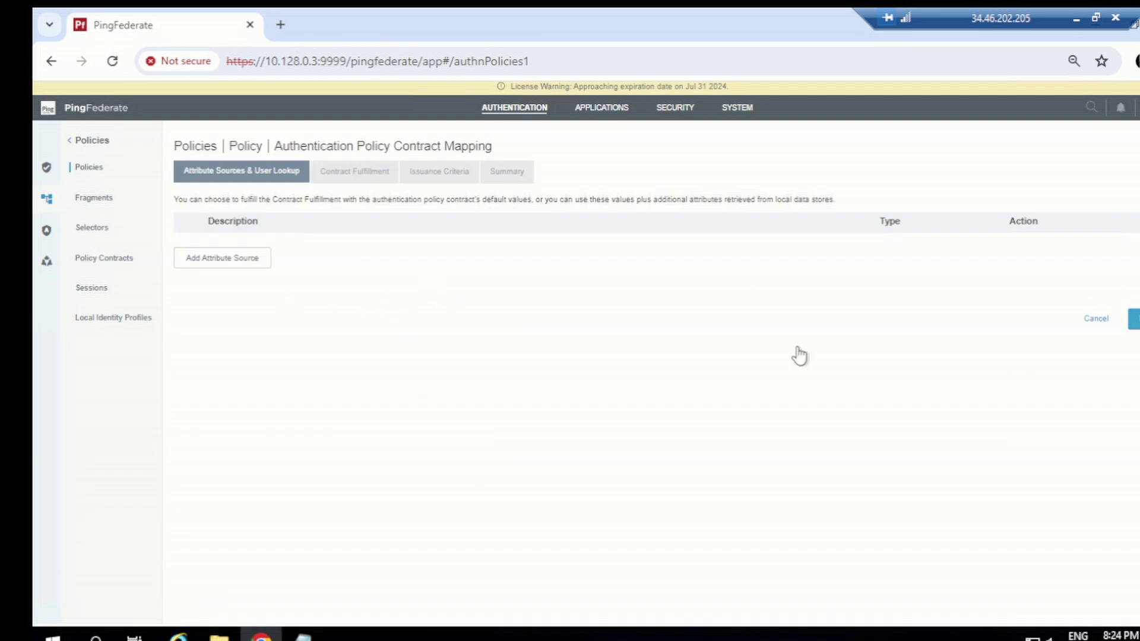
left_click(409, 256)
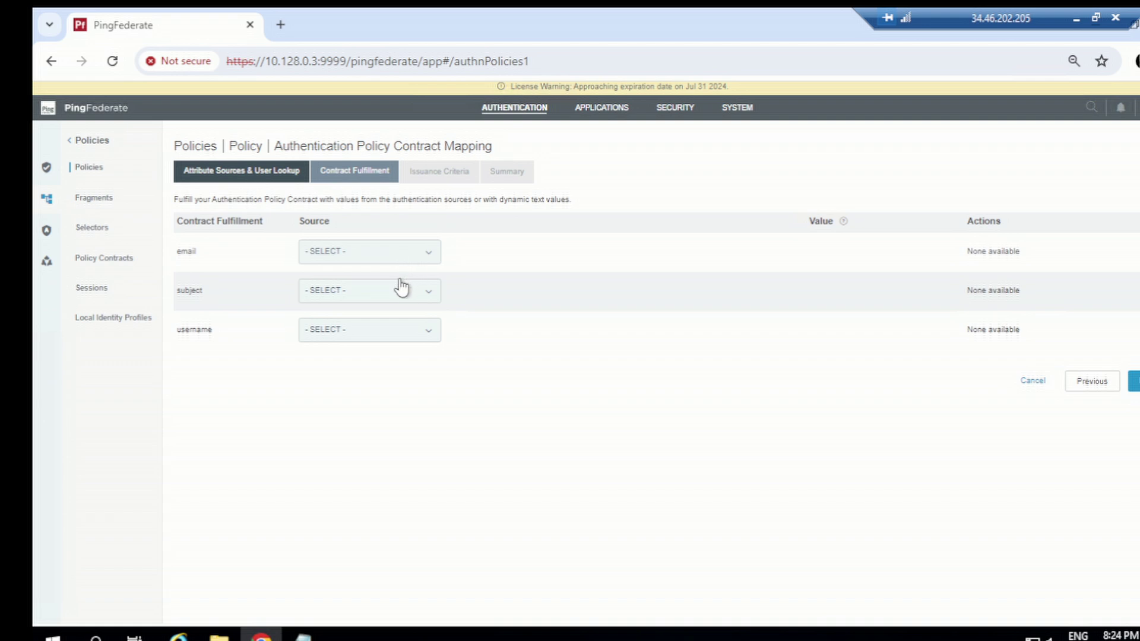
left_click(386, 299)
left_click(378, 295)
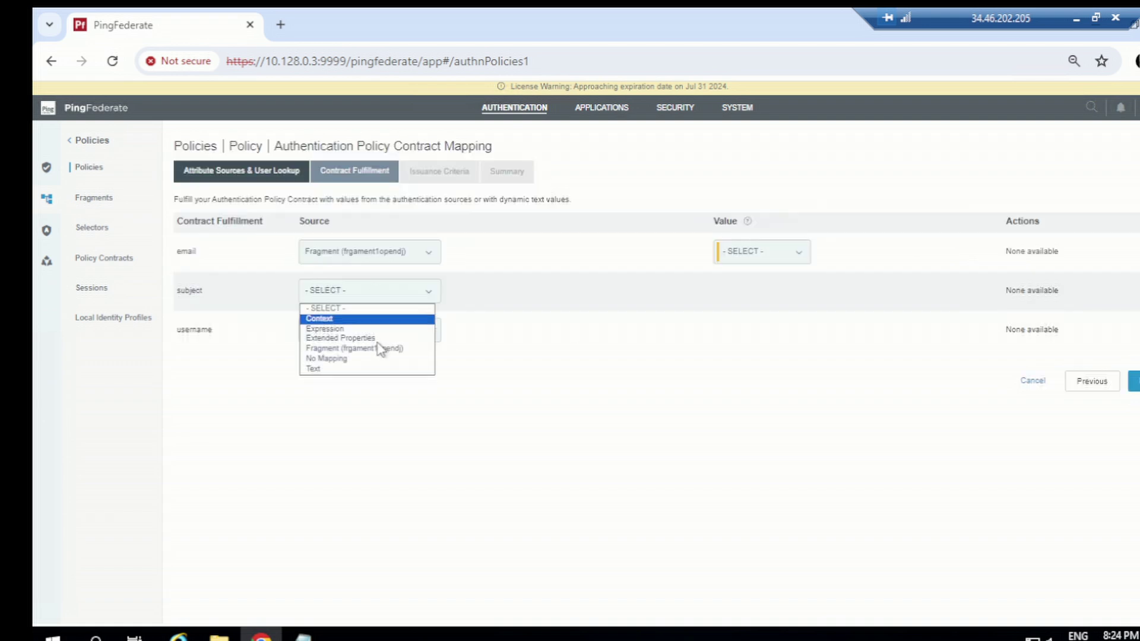
left_click(381, 348)
left_click(384, 342)
left_click(375, 390)
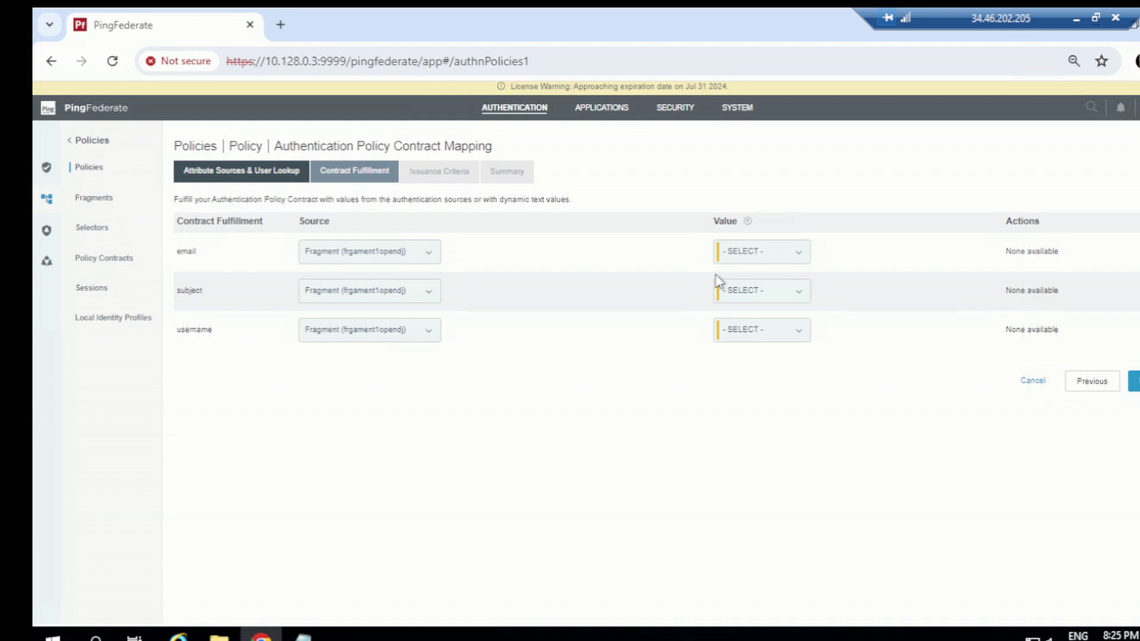
Step: Map email to email, subject to username and username to username, and complete the contract mapping without adding issuance criteria
left_click(758, 256)
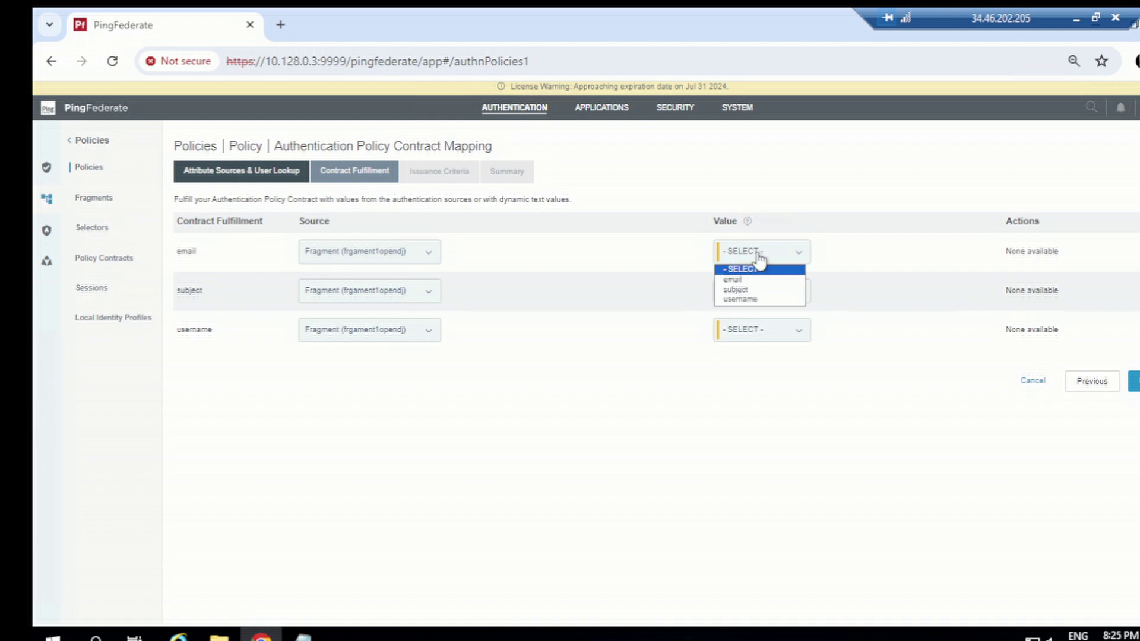
left_click(737, 280)
left_click(751, 297)
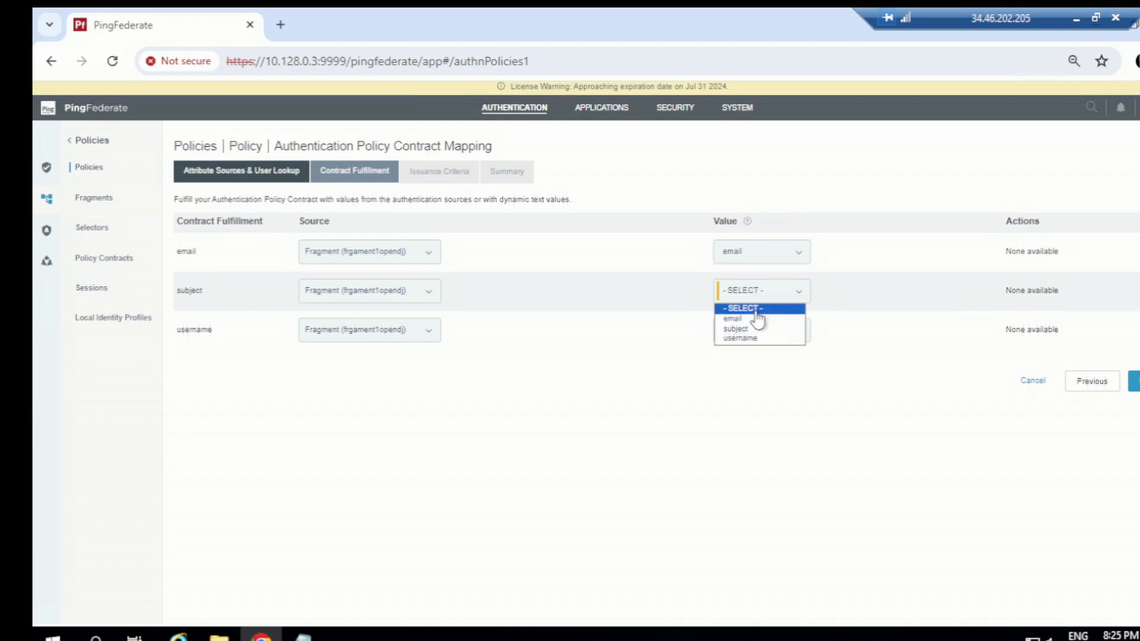
left_click(743, 338)
left_click(755, 333)
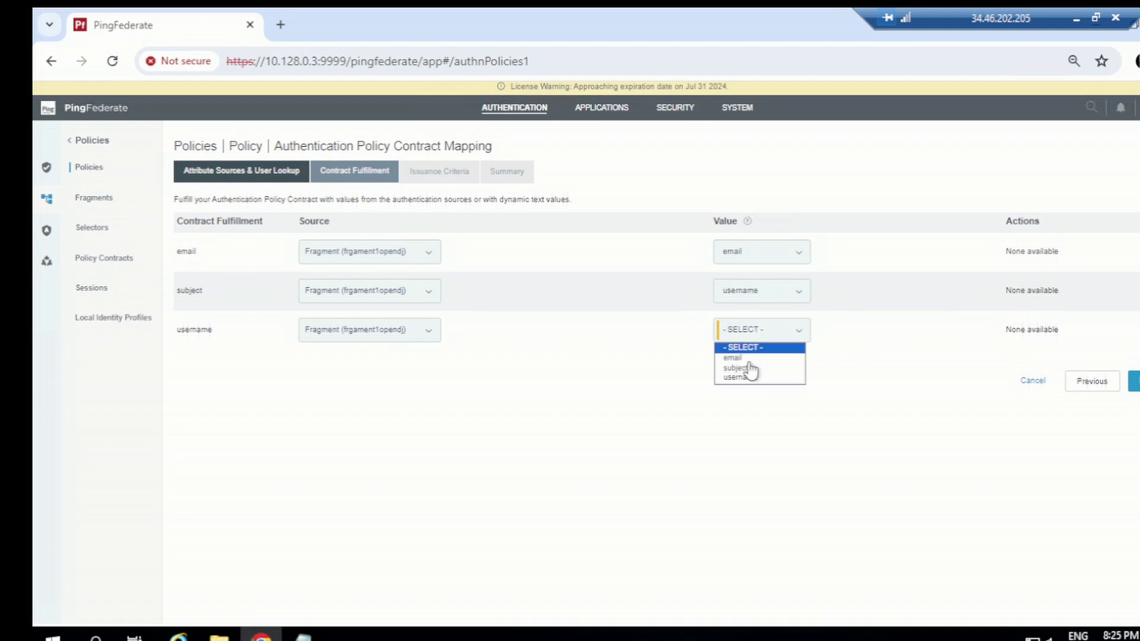
left_click(747, 377)
left_click(1134, 381)
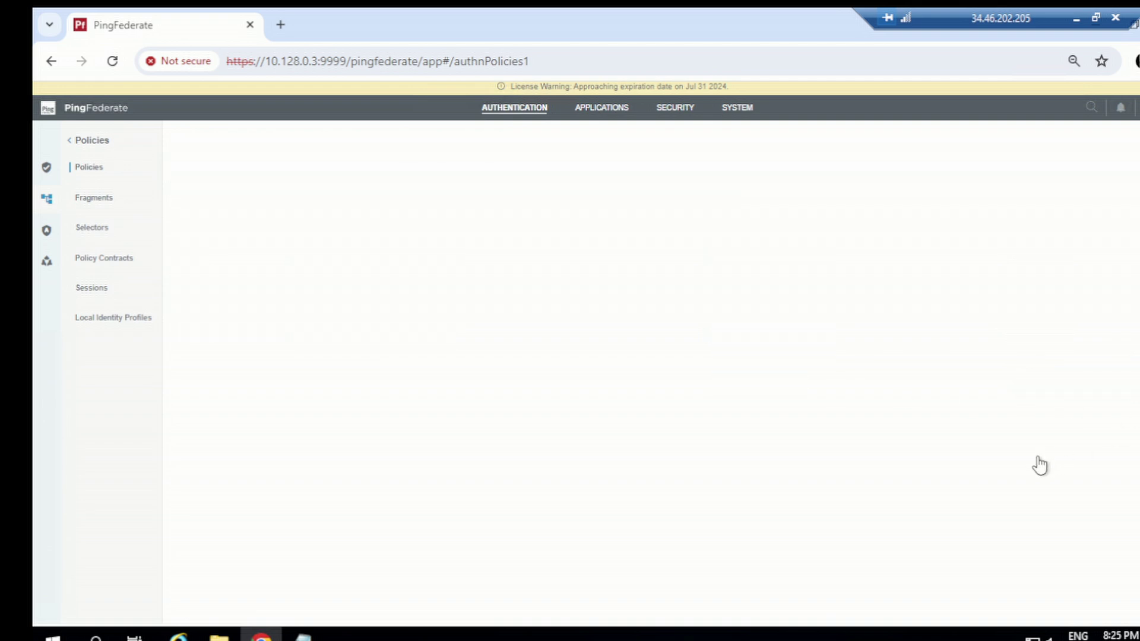
left_click(1134, 330)
left_click(1133, 438)
Step: Assign the fragment fragment2supcv to the YES branch of Selector1cidr
scroll(863, 475, "down", 3)
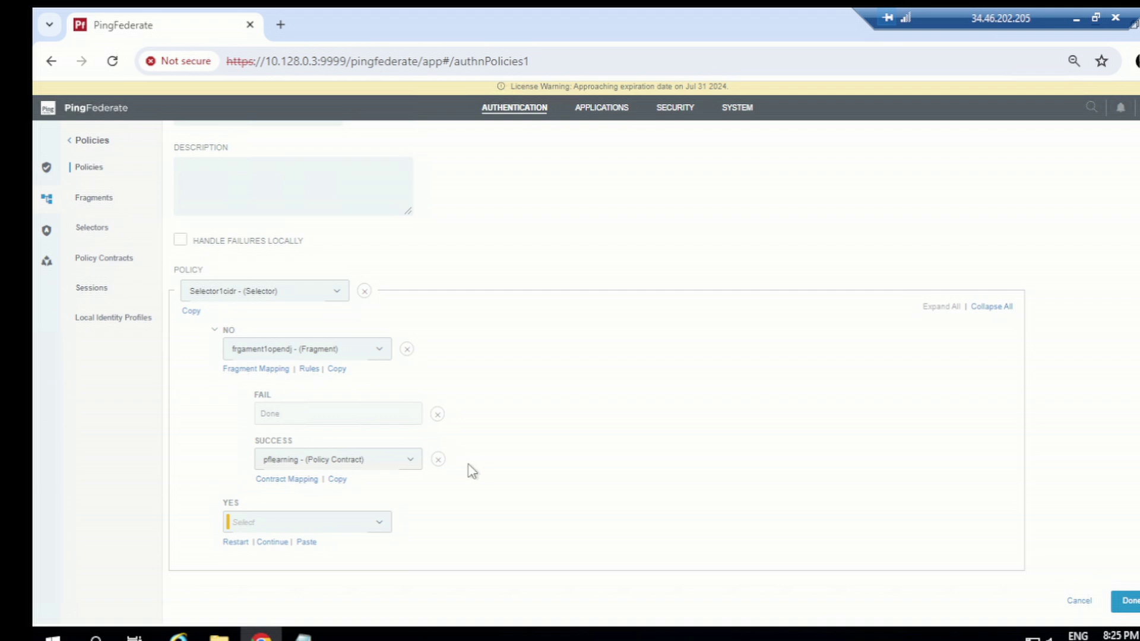
left_click(274, 524)
scroll(356, 486, "down", 3)
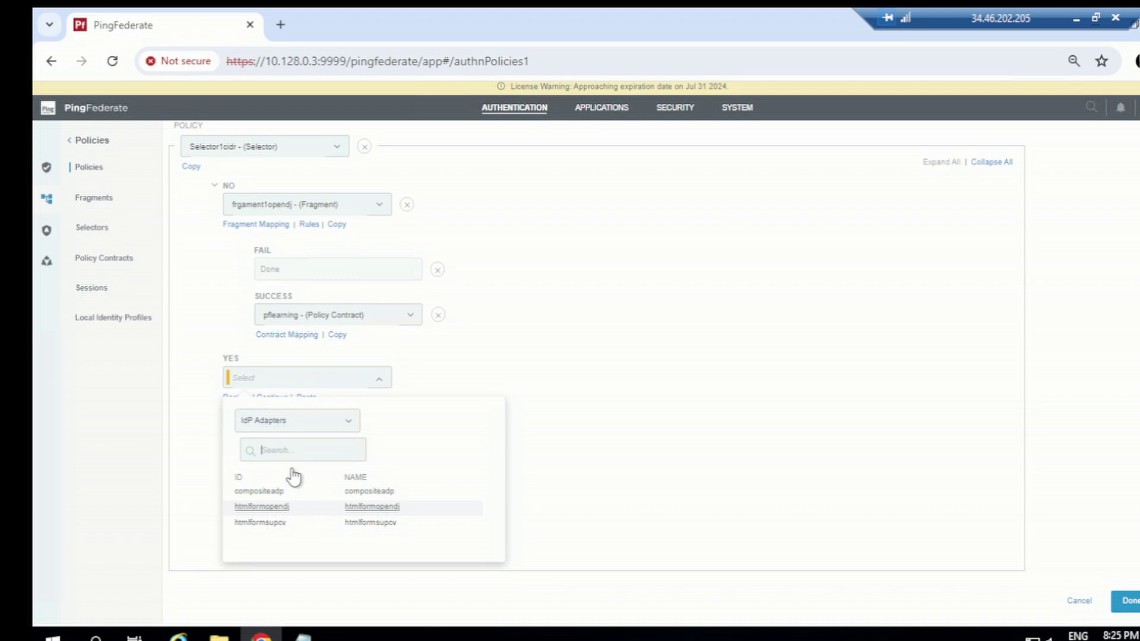
left_click(296, 433)
left_click(245, 469)
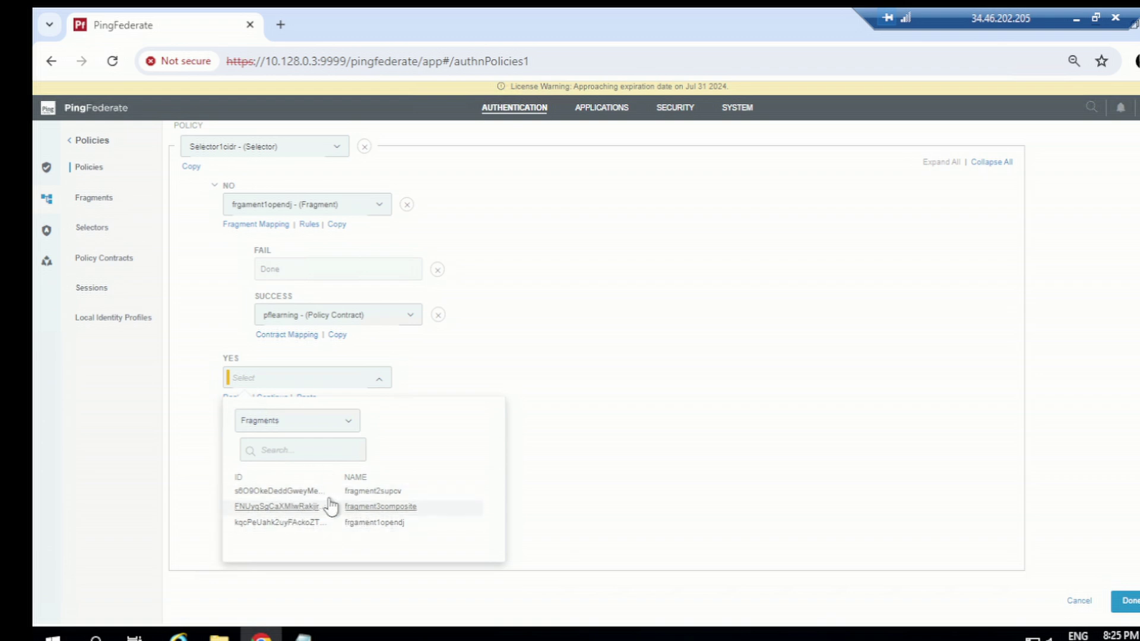
left_click(313, 493)
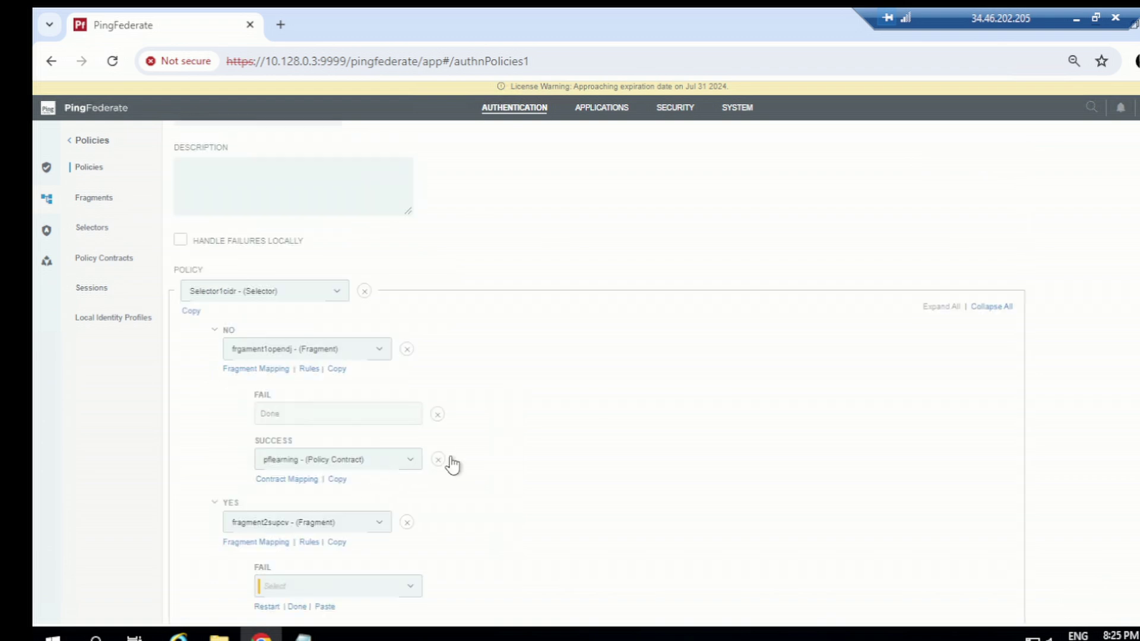
scroll(451, 461, "down", 2)
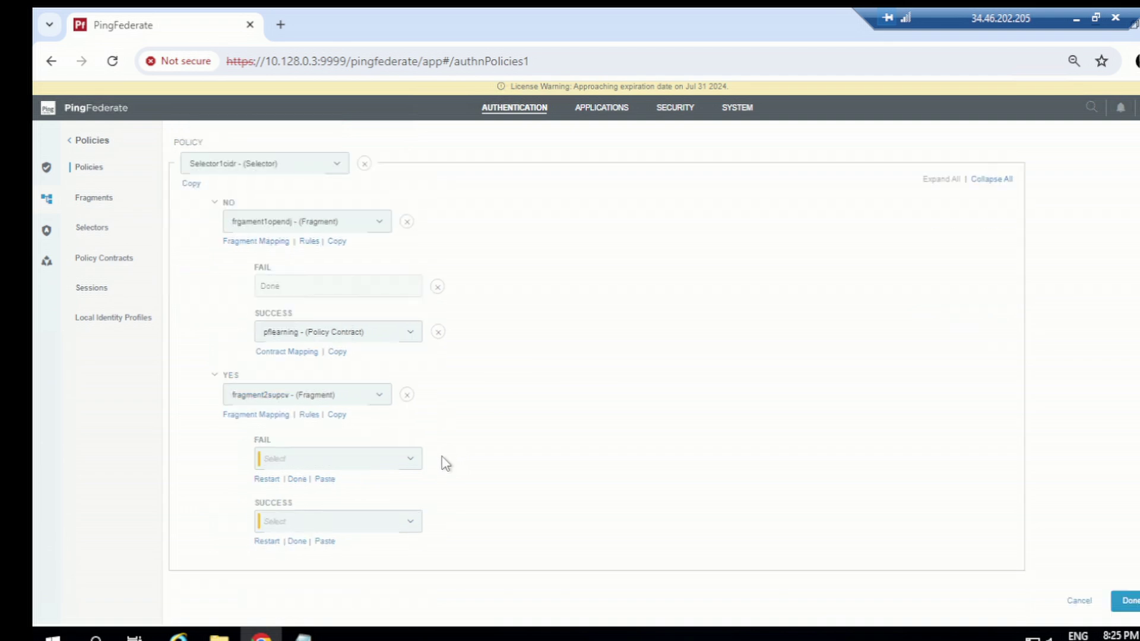
Step: Under the YES branch's fragment, end the FAIL path with Done and assign the policy contract pflearning to SUCCESS
left_click(298, 480)
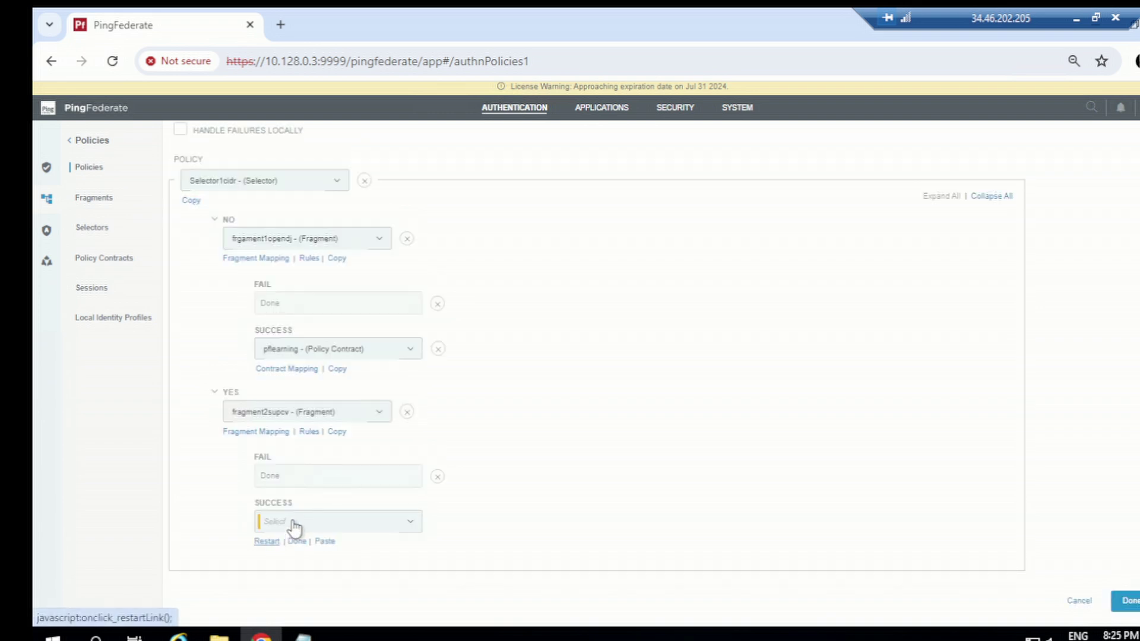
left_click(295, 523)
scroll(315, 541, "down", 2)
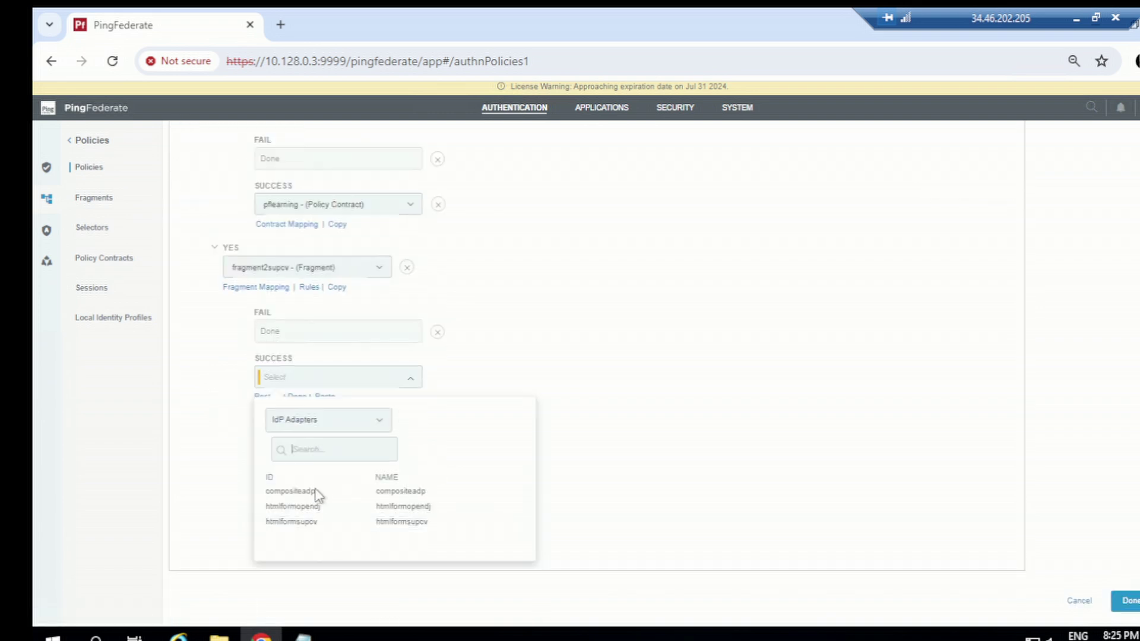
left_click(331, 426)
left_click(303, 476)
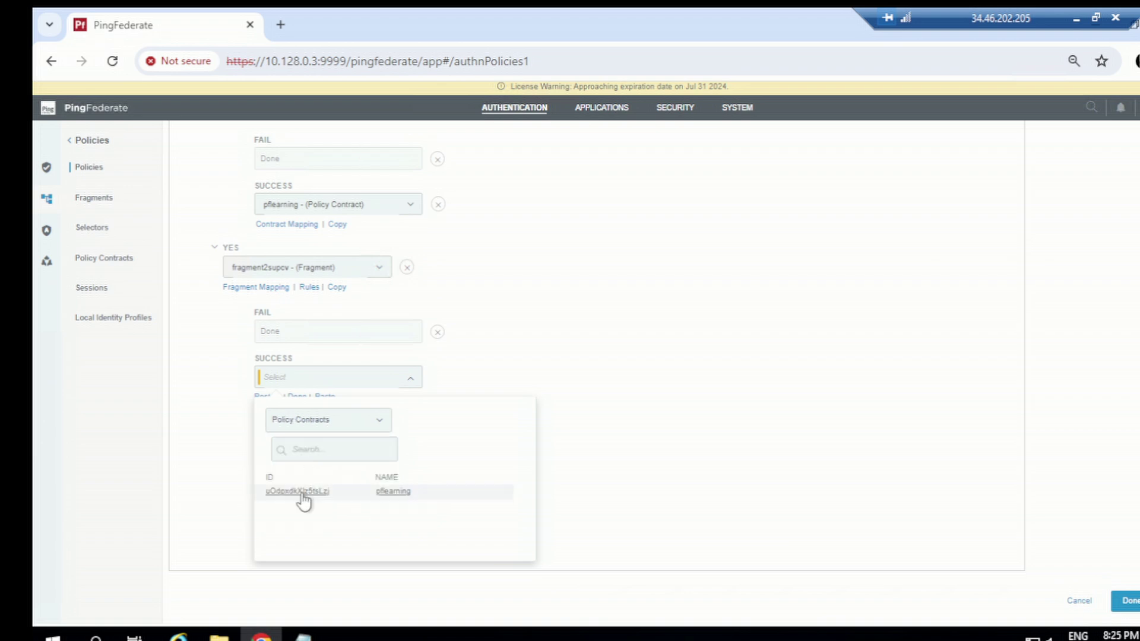
left_click(300, 494)
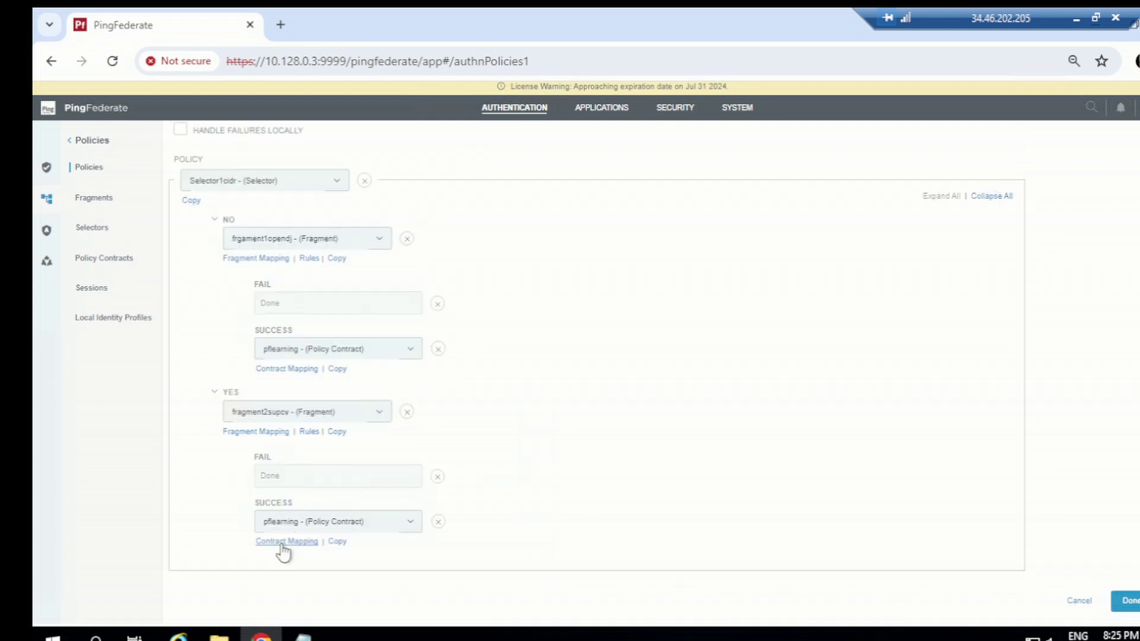
Step: In the YES branch's pflearning contract mapping, set the source of email, subject and username to Fragment (fragment2supcv)
left_click(287, 542)
left_click(1134, 319)
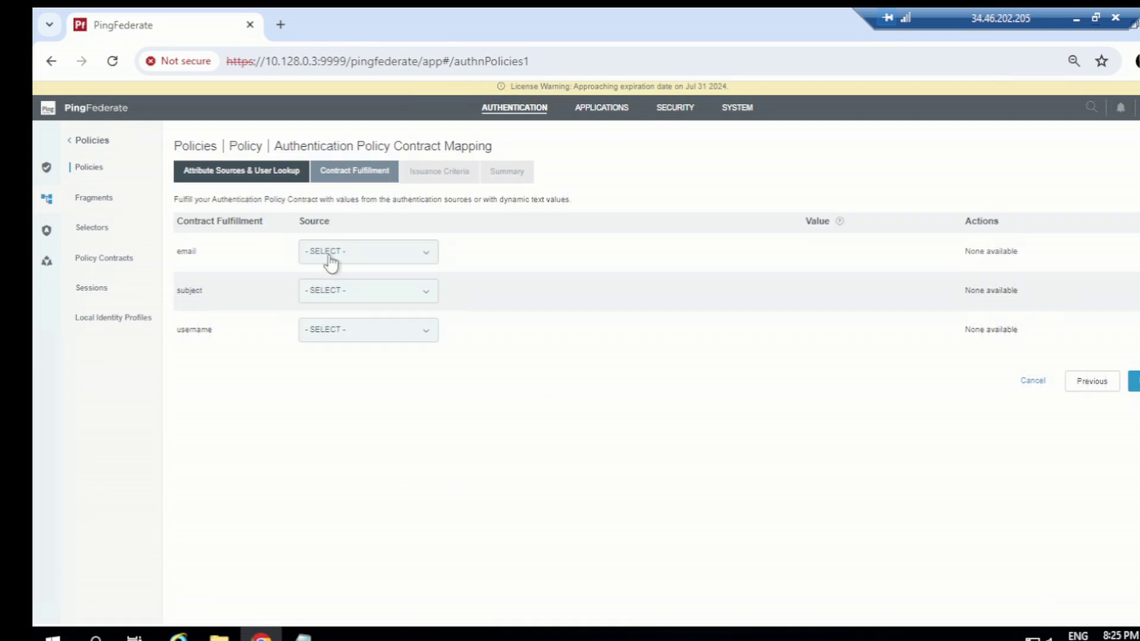
left_click(331, 263)
left_click(341, 311)
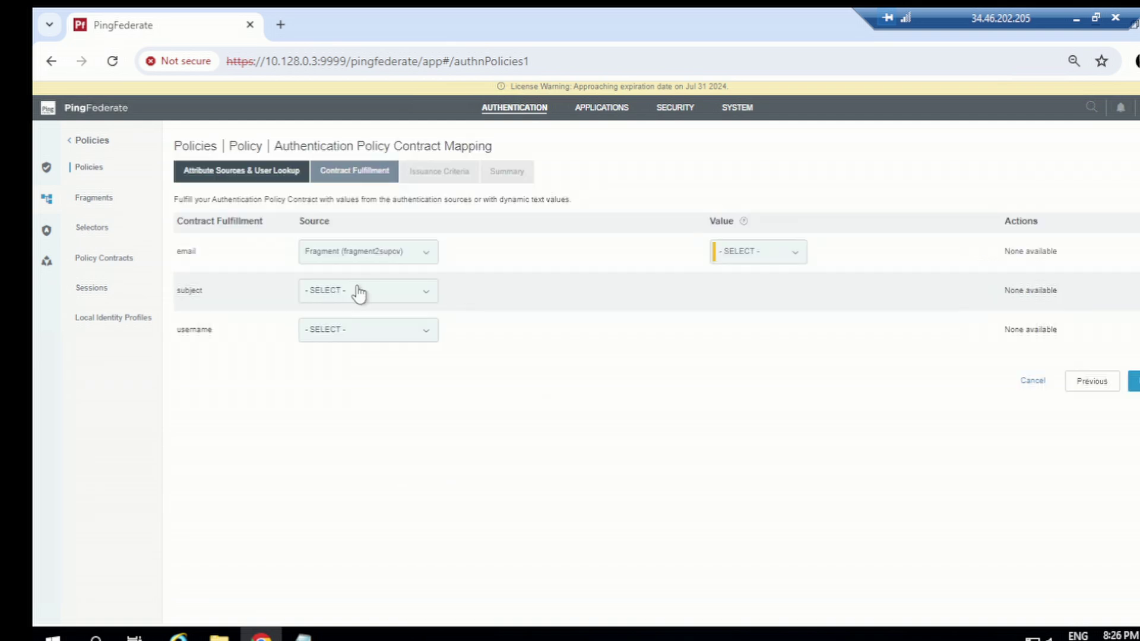
left_click(359, 291)
left_click(365, 351)
left_click(359, 333)
left_click(360, 388)
Step: Map email to email, subject to username and username to username, and complete the YES branch's contract mapping
left_click(751, 259)
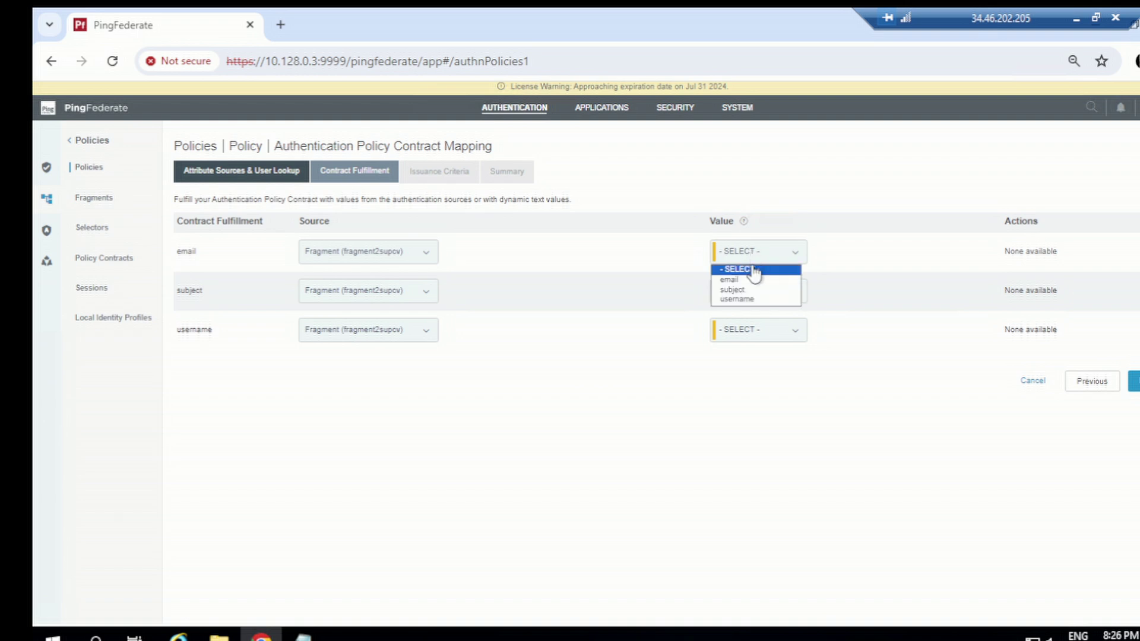
left_click(730, 279)
left_click(735, 292)
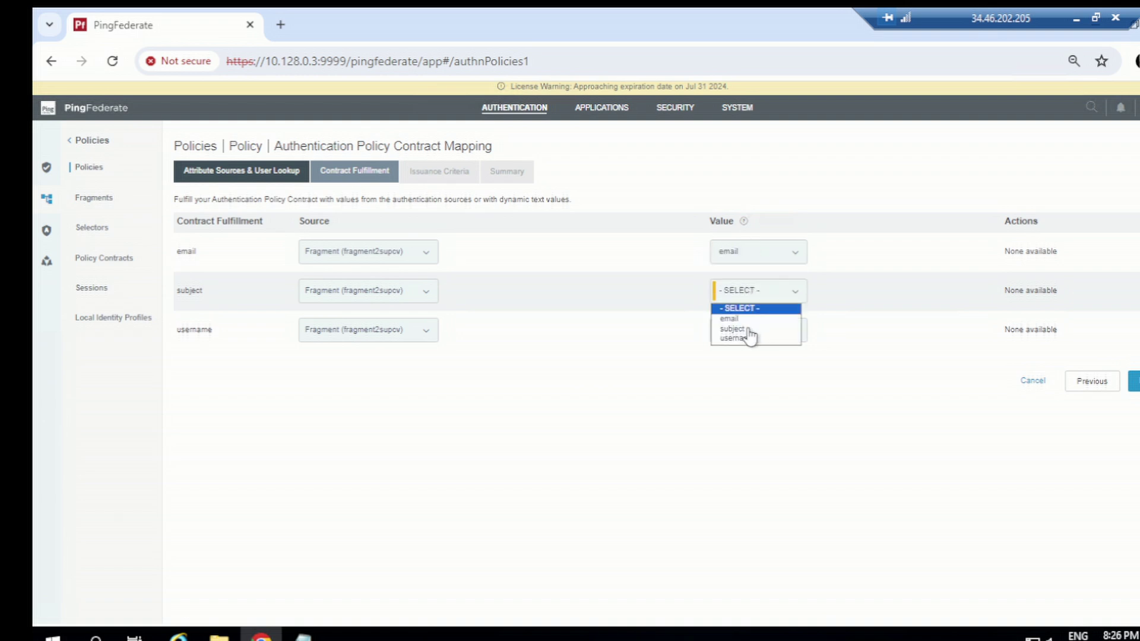
left_click(737, 339)
left_click(734, 329)
left_click(746, 378)
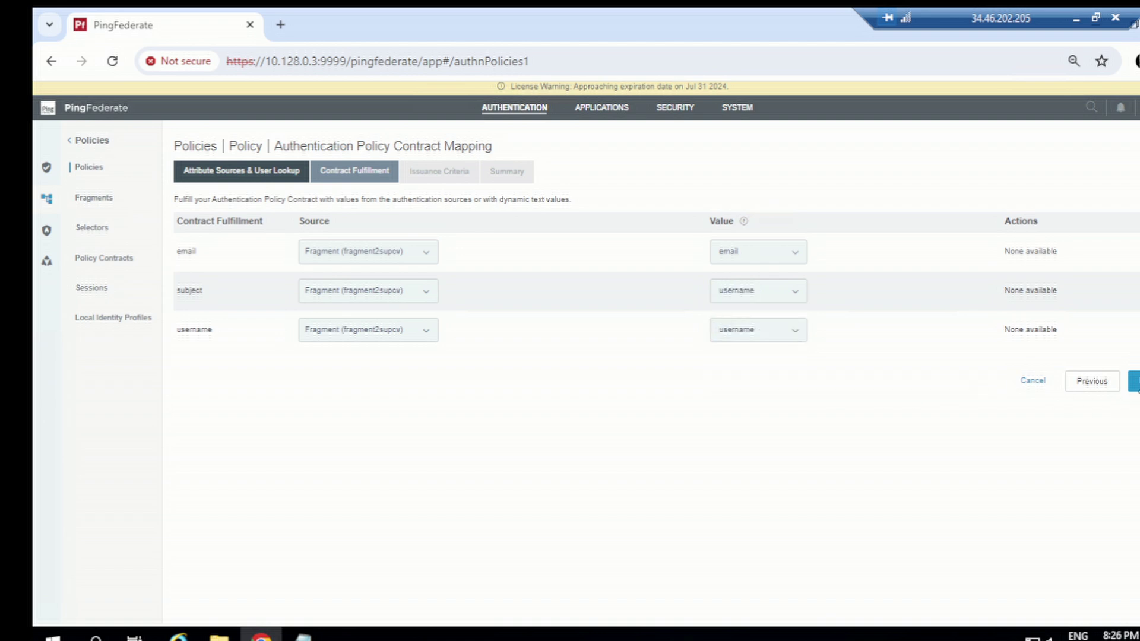
left_click(1134, 381)
left_click(1132, 338)
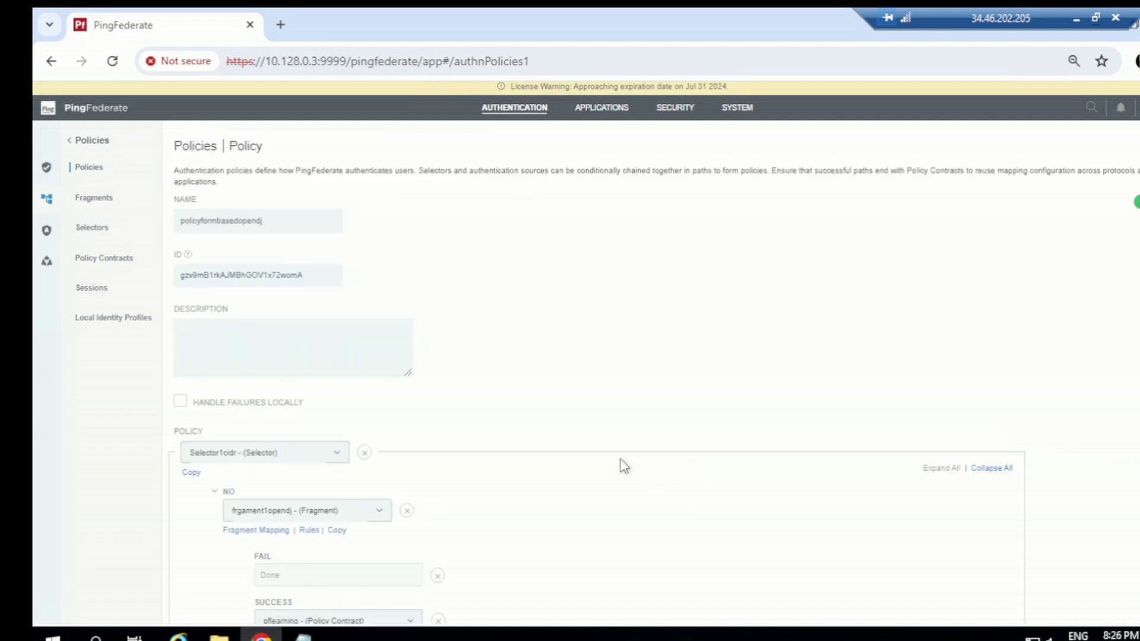
Step: Rename the policy as policycidr
scroll(610, 414, "down", 2)
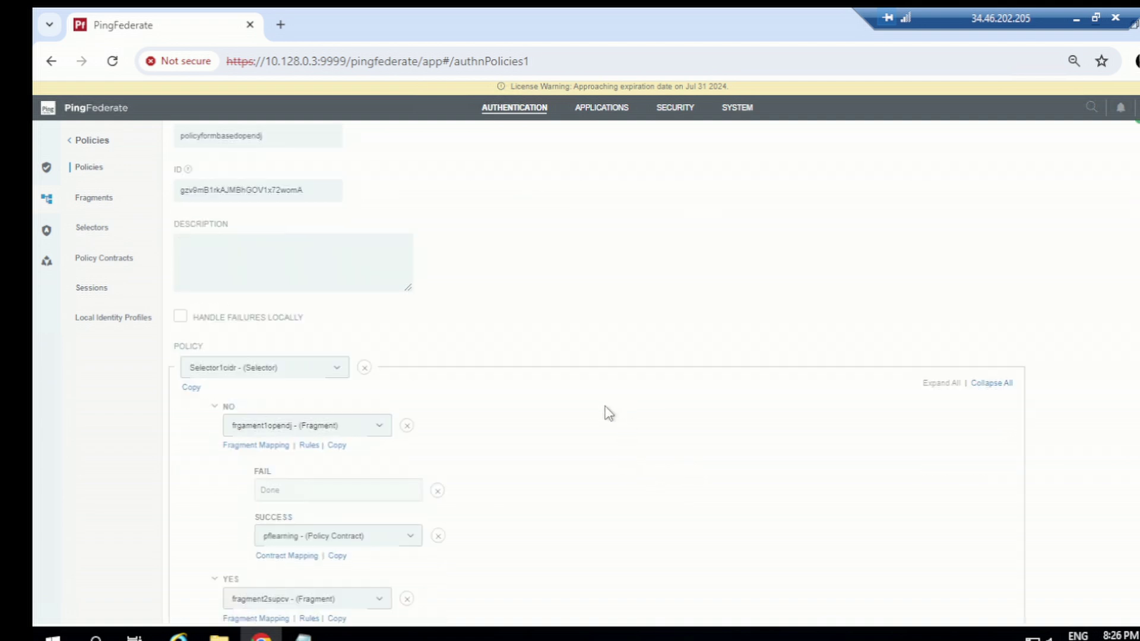
scroll(592, 404, "down", 1)
scroll(590, 400, "up", 3)
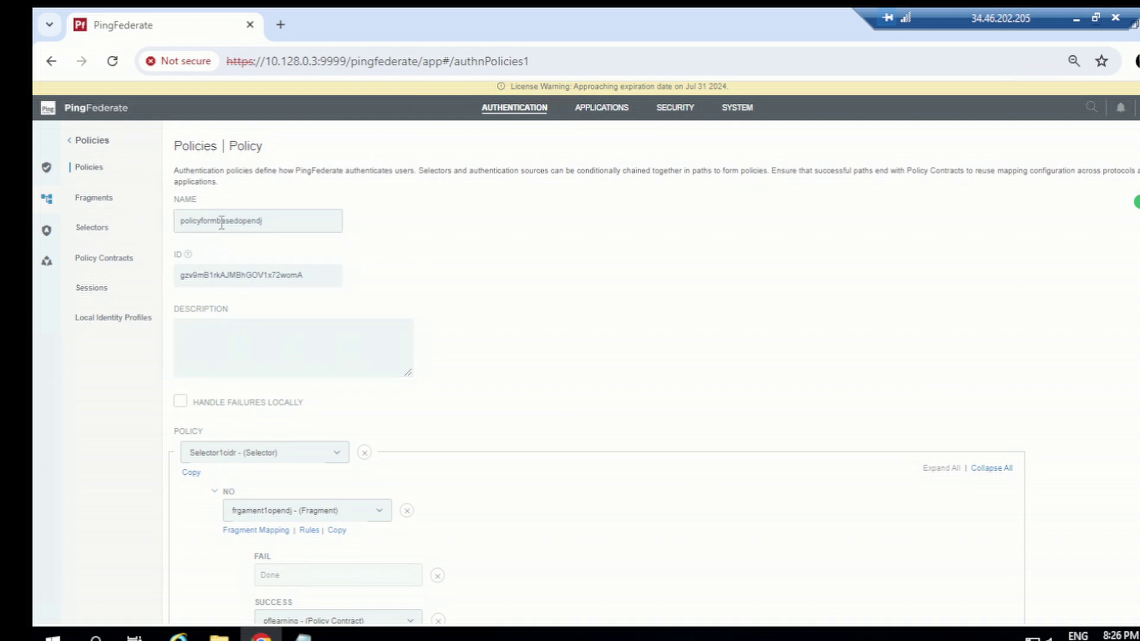
left_click_drag(262, 221, 210, 225)
key("BackSpace")
Step: Review the policy's NO and YES branches, finish editing the policy and save the authentication policies
scroll(264, 241, "down", 1)
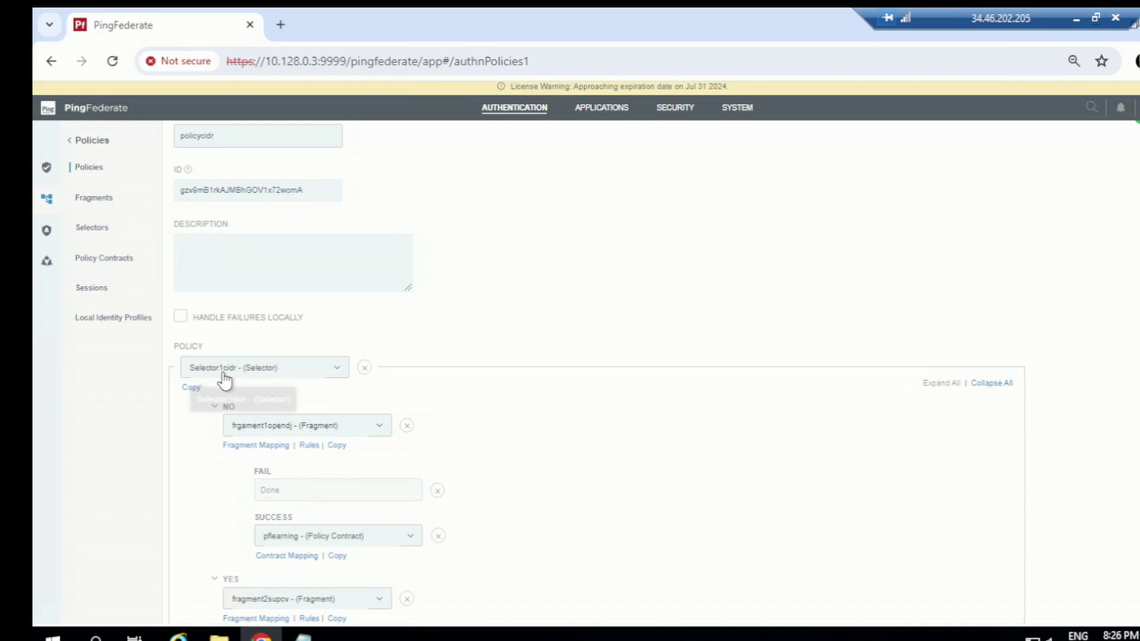
scroll(226, 386, "down", 2)
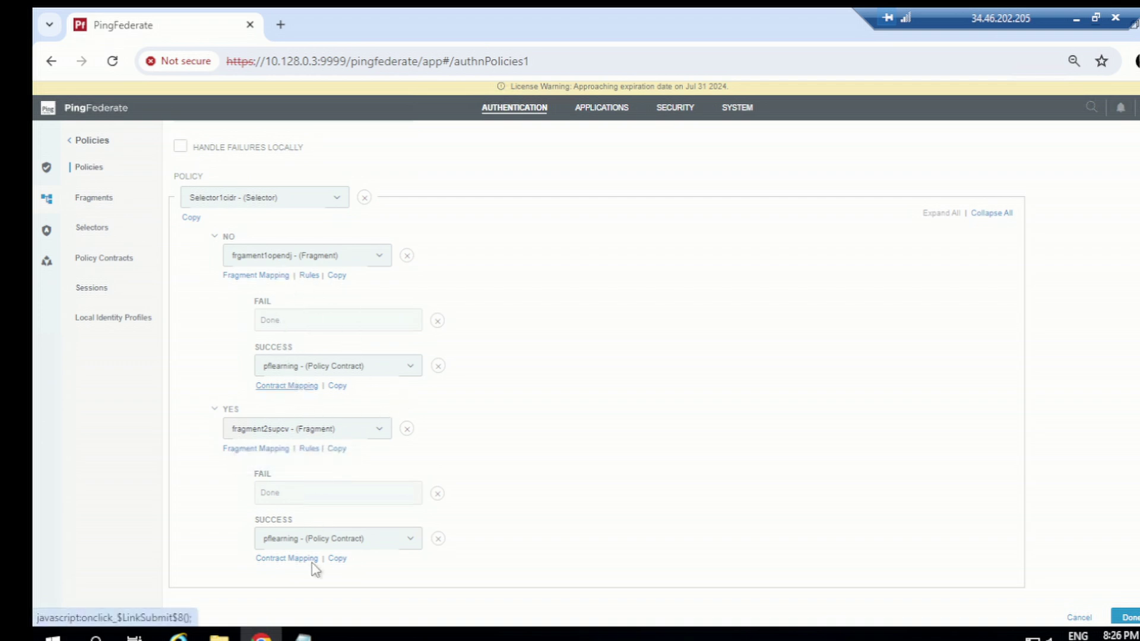
scroll(567, 465, "down", 1)
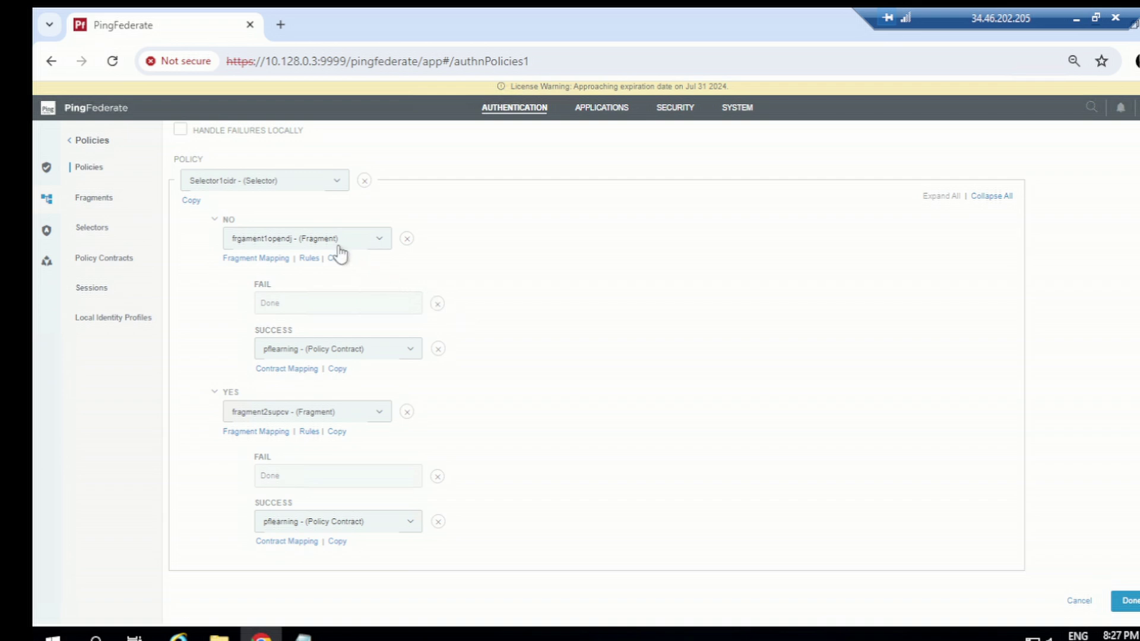
scroll(439, 306, "up", 2)
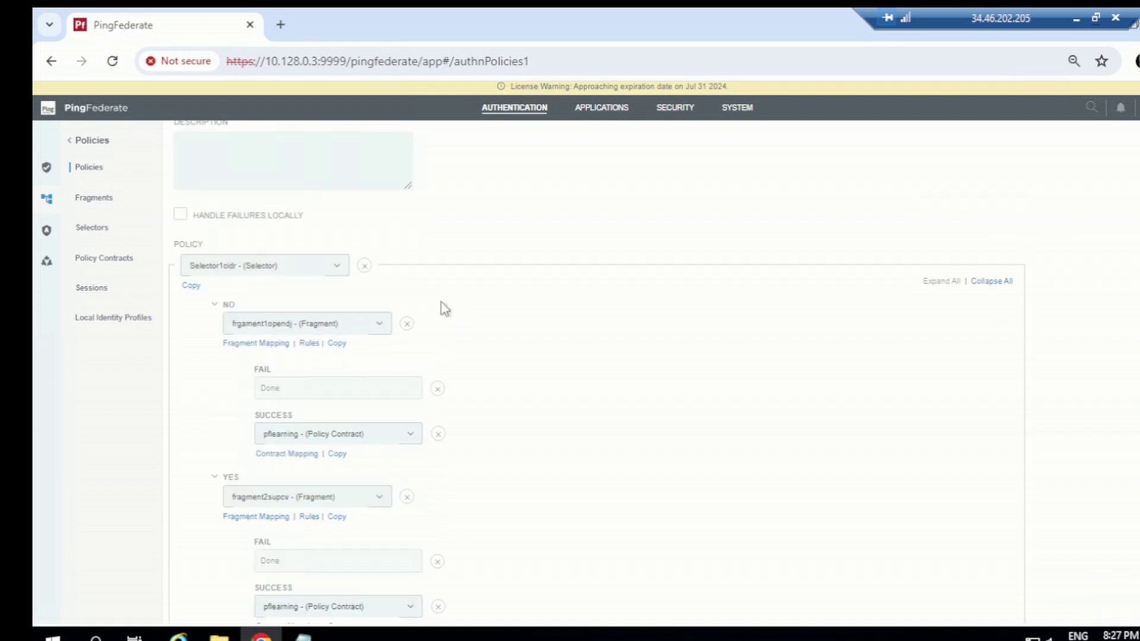
scroll(402, 382, "up", 4)
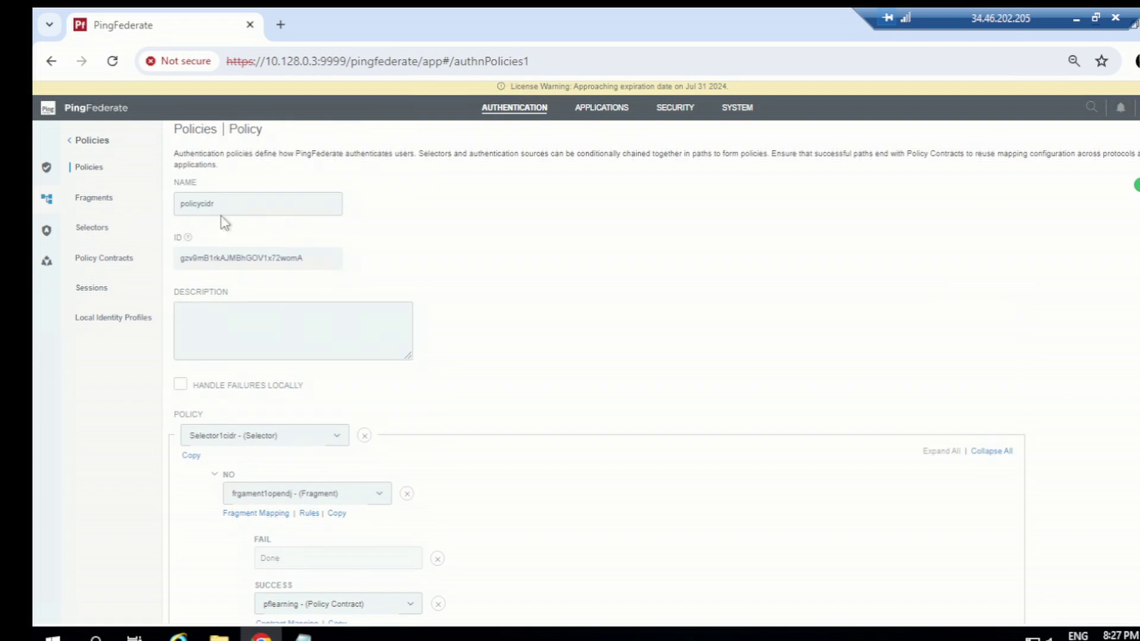
scroll(357, 386, "down", 6)
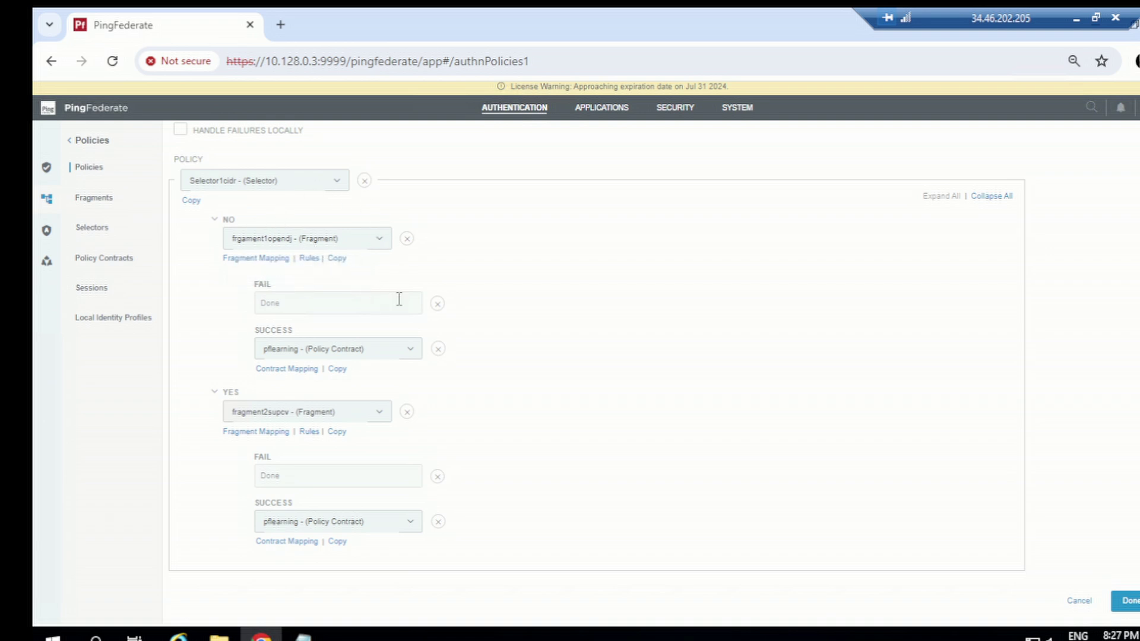
left_click(1127, 605)
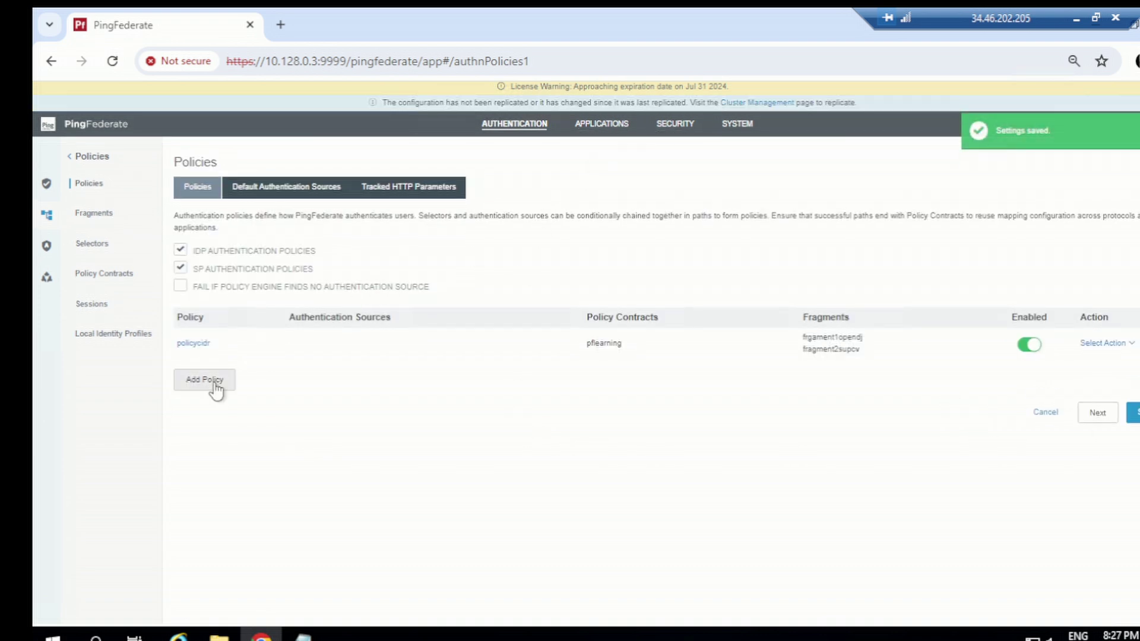
Step: Add a new authentication policy named policyextendedpropertyselector
left_click(214, 383)
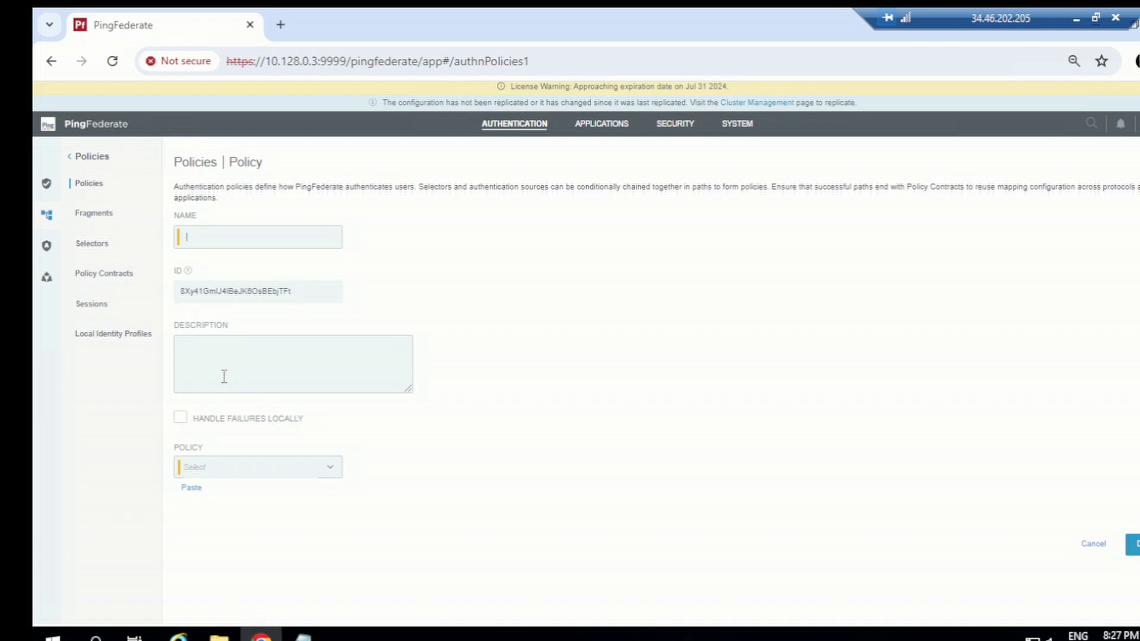
left_click(238, 240)
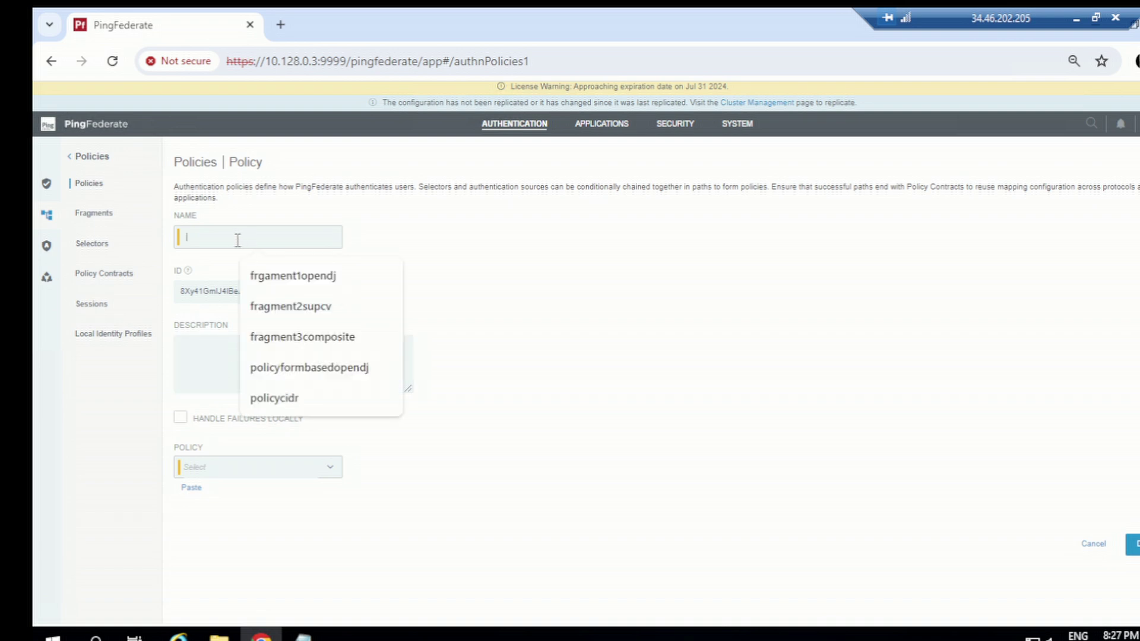
type("policy")
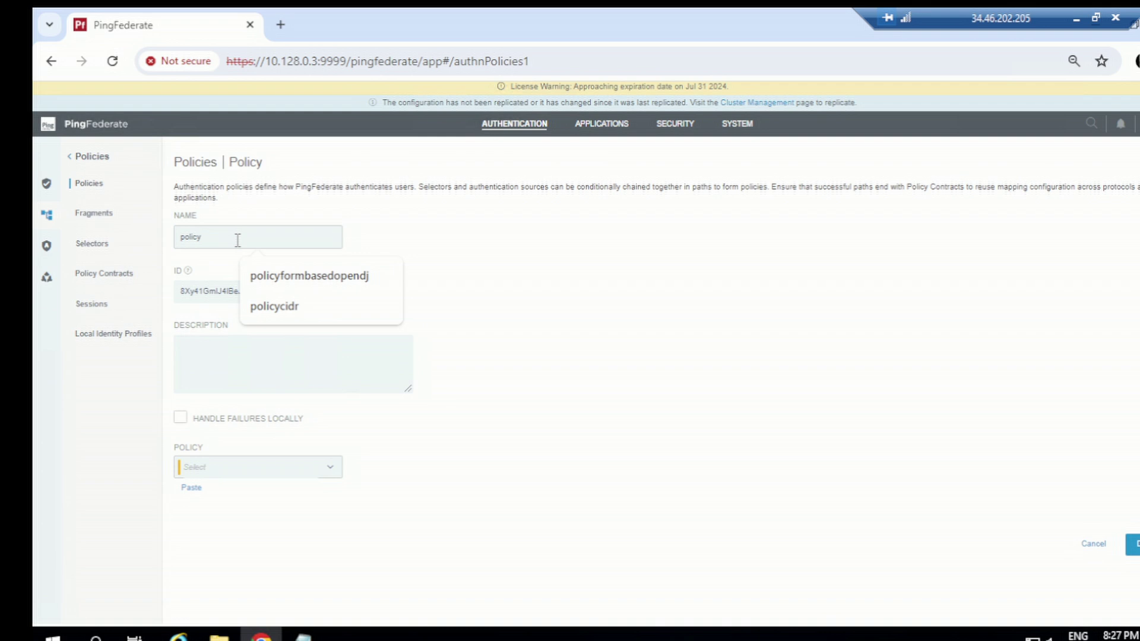
type("extendedpropertyselector")
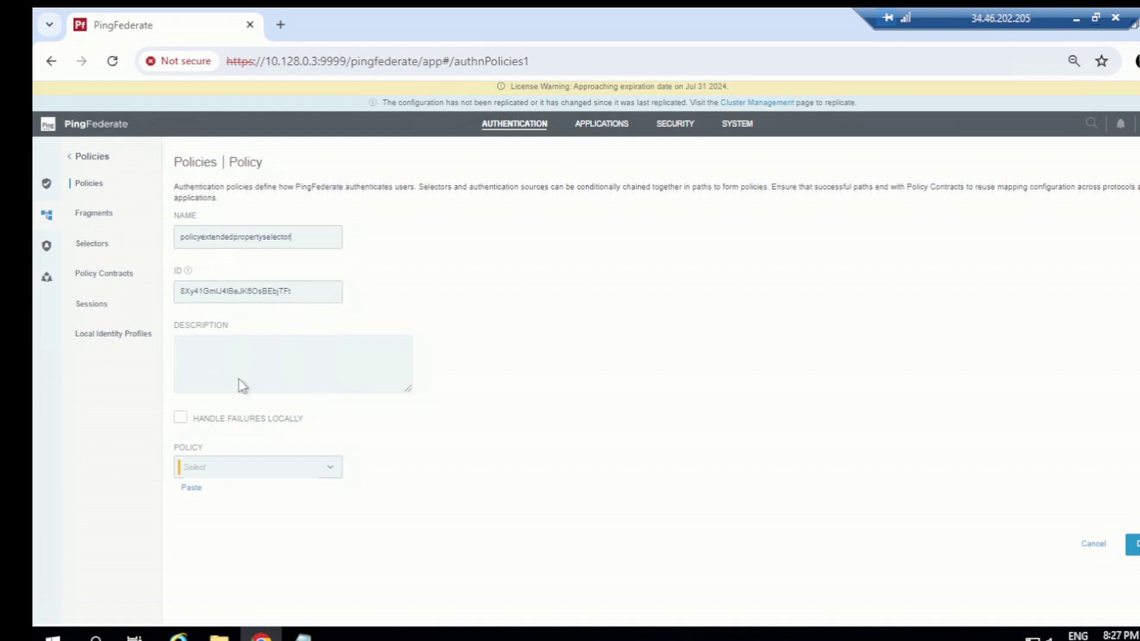
Step: Set the selector selector3epas as the starting point of the new policy
left_click(205, 474)
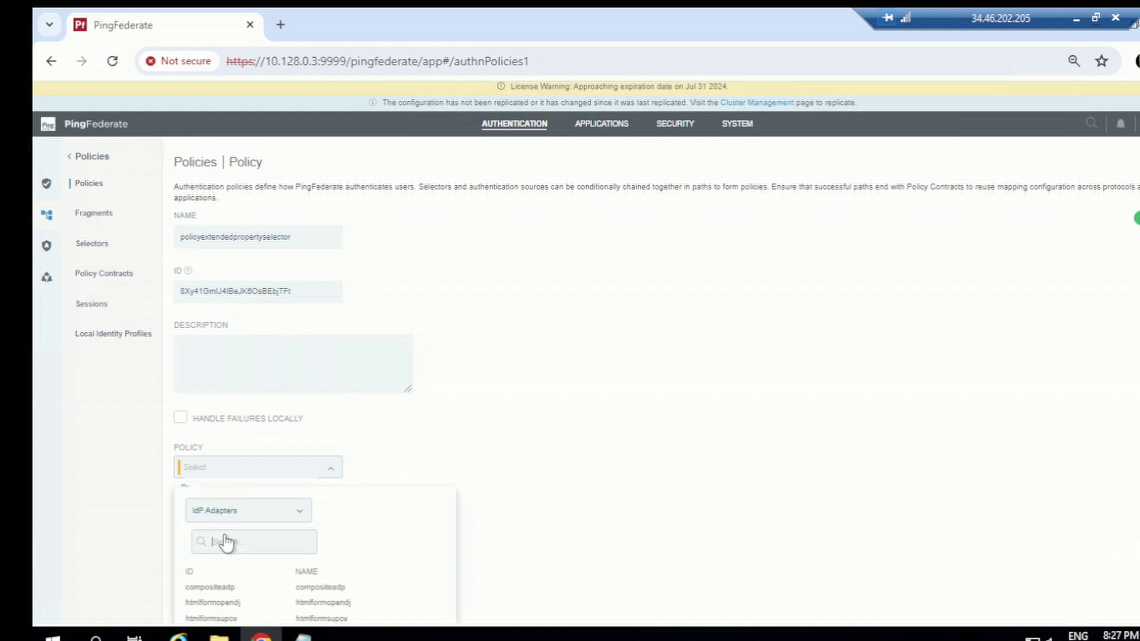
scroll(249, 499, "down", 2)
left_click(248, 408)
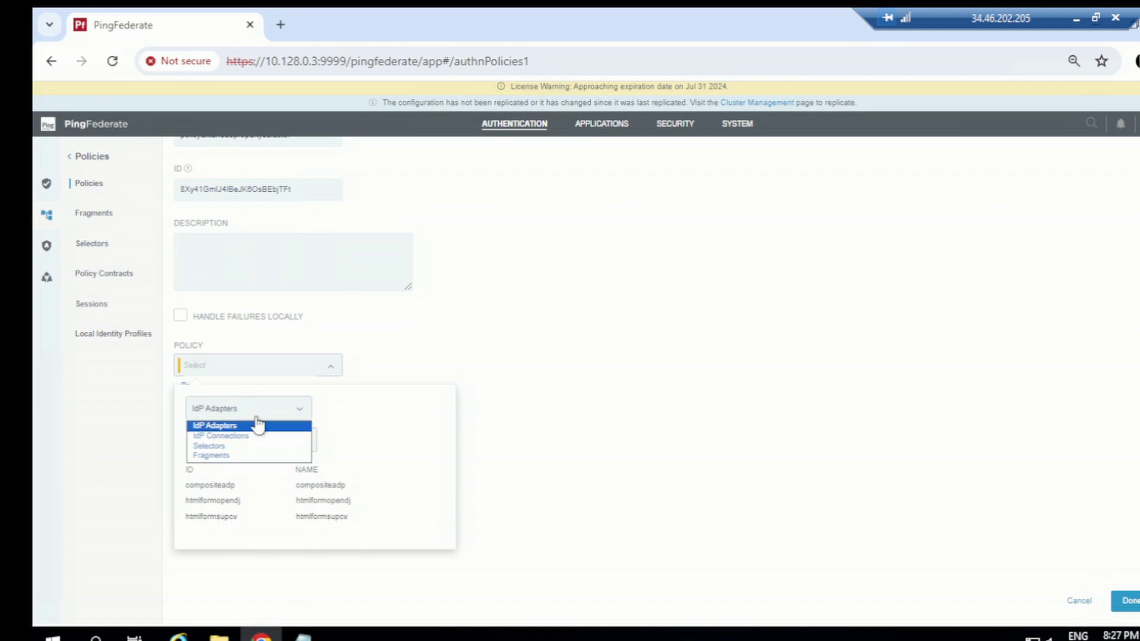
left_click(221, 450)
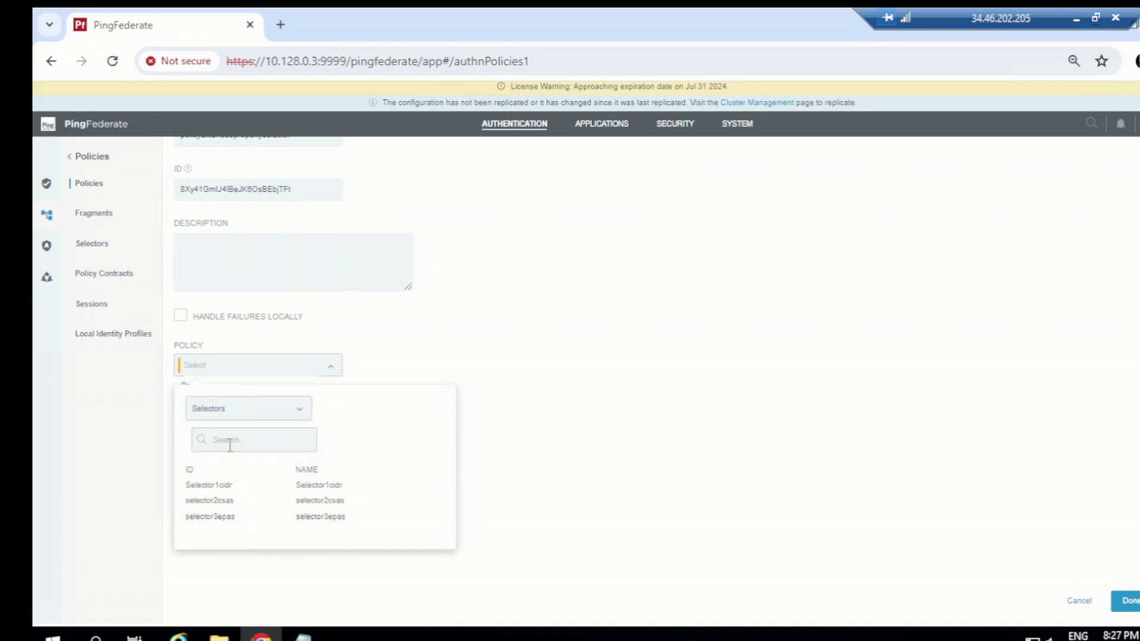
left_click(244, 411)
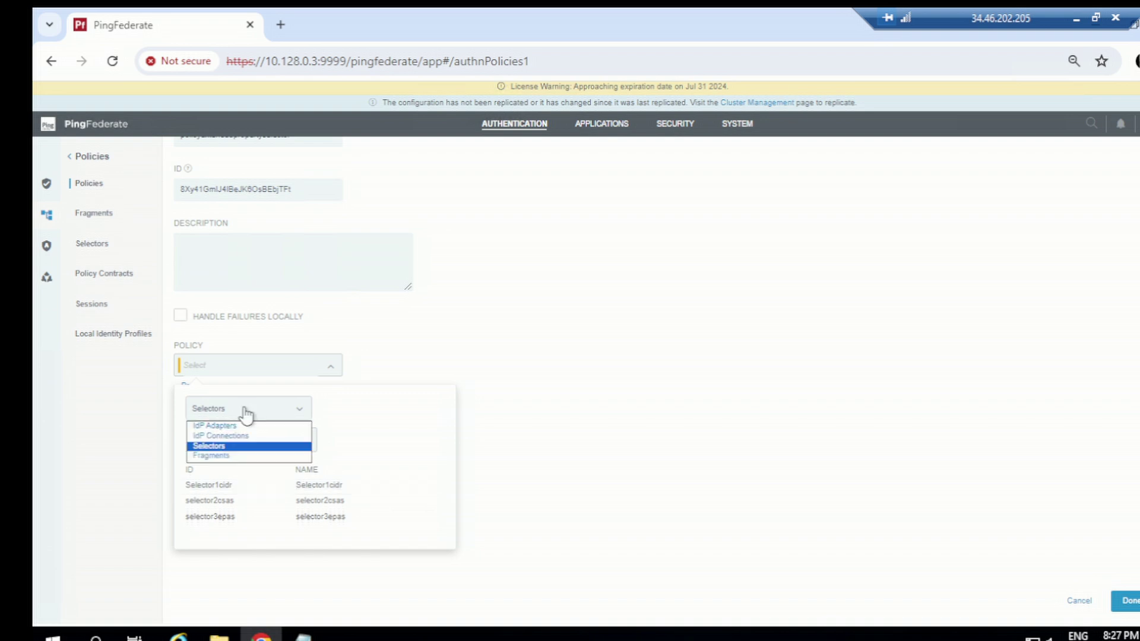
left_click(221, 450)
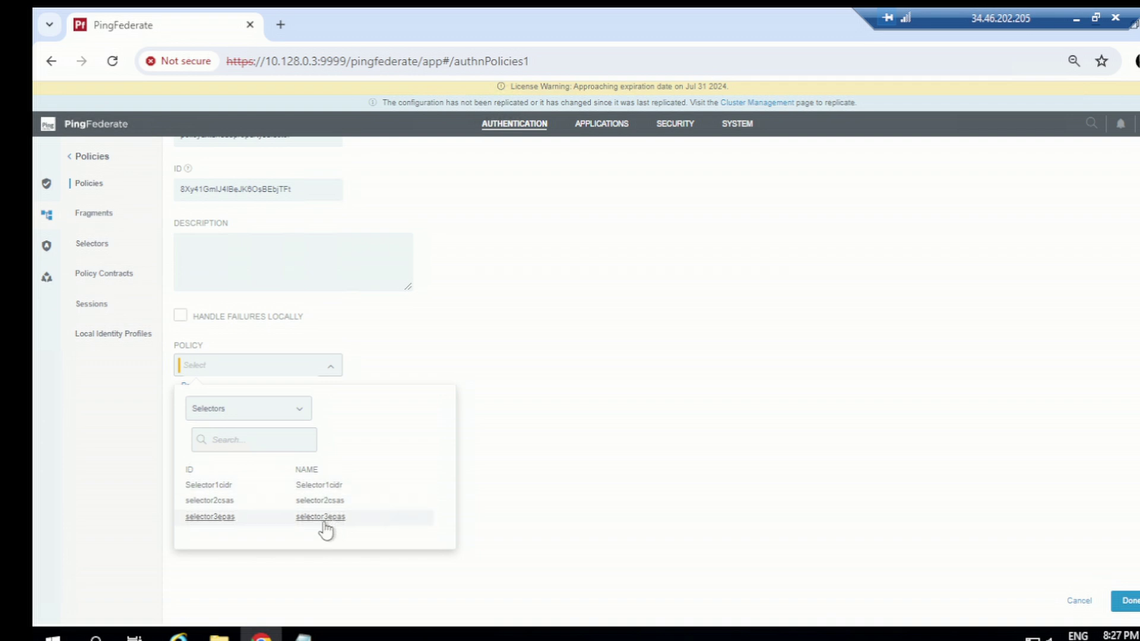
left_click(296, 515)
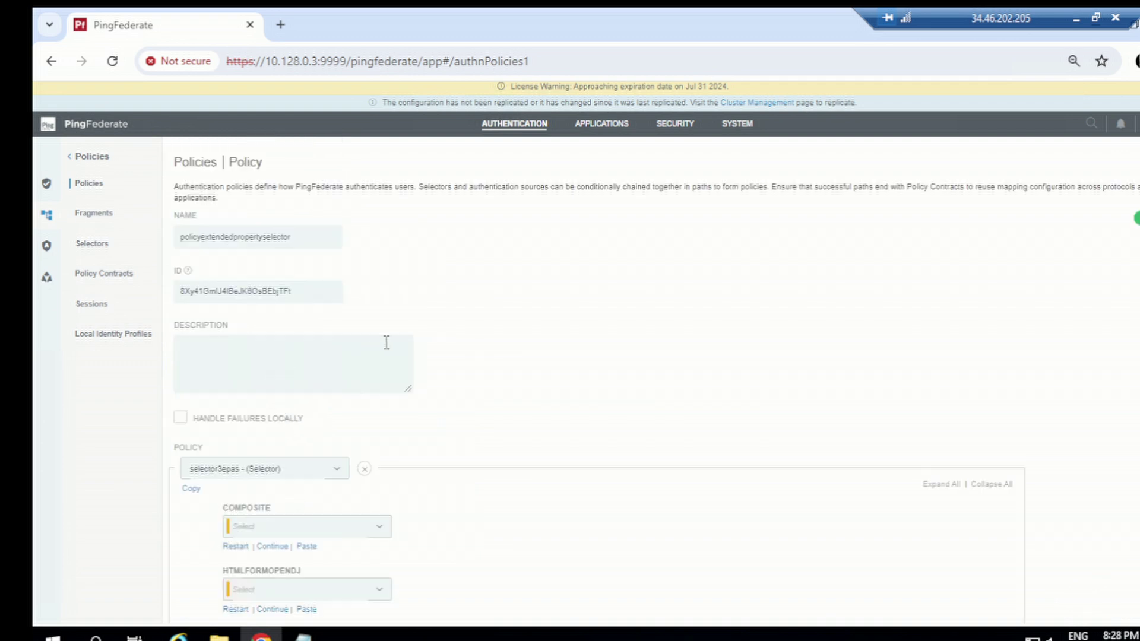
Step: Assign the fragment fragment3composite to the COMPOSITE branch of selector3epas
scroll(320, 349, "down", 2)
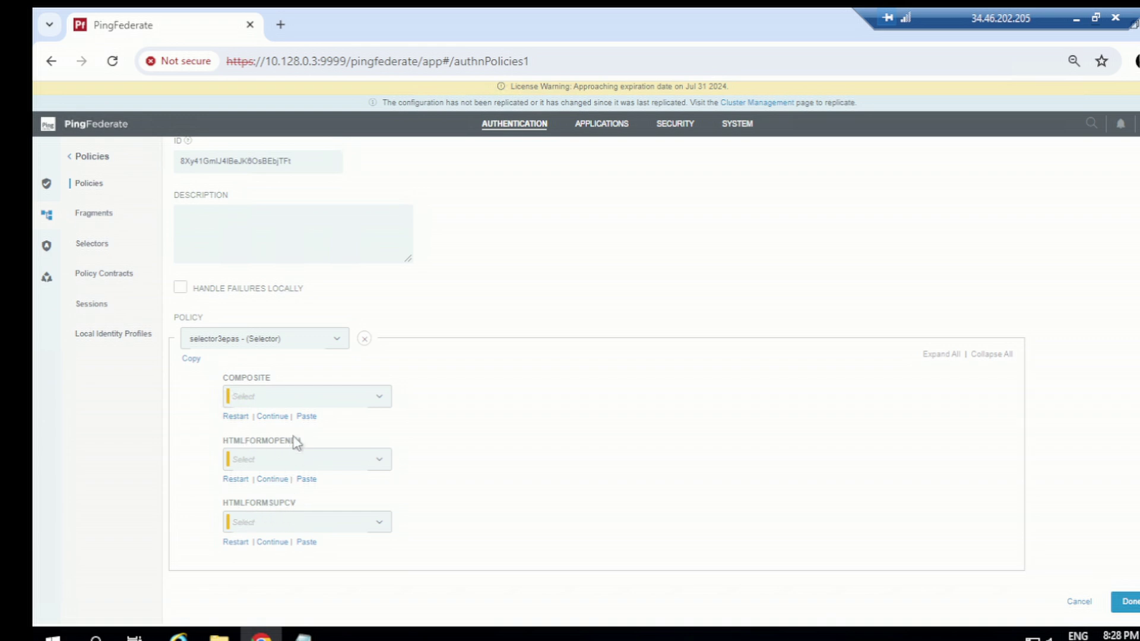
left_click(264, 402)
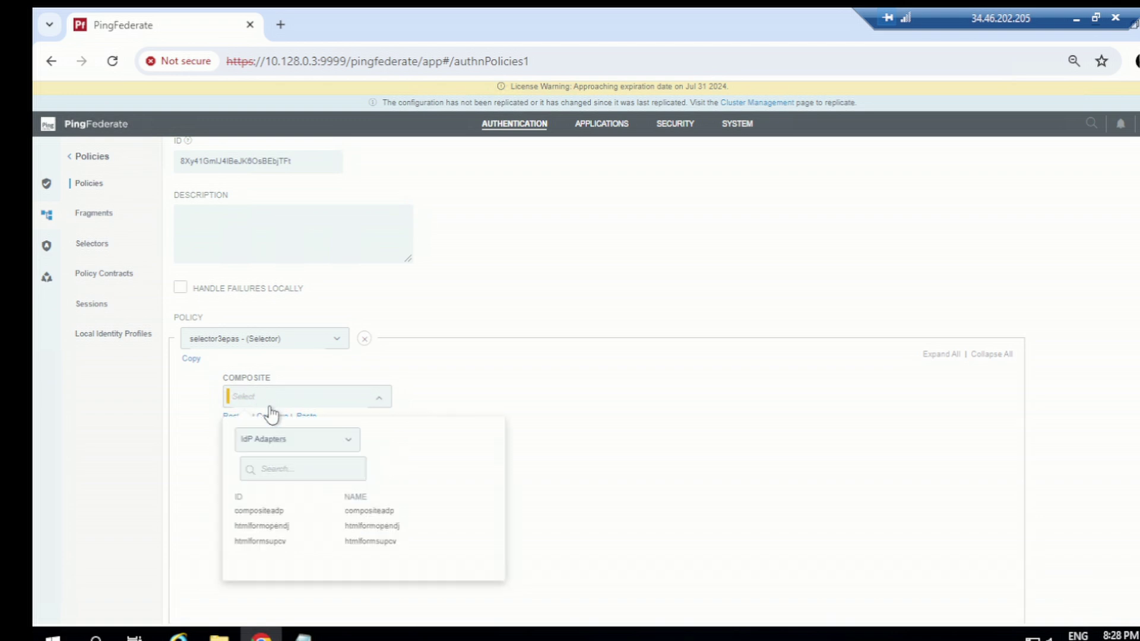
left_click(281, 441)
left_click(277, 487)
scroll(356, 478, "down", 2)
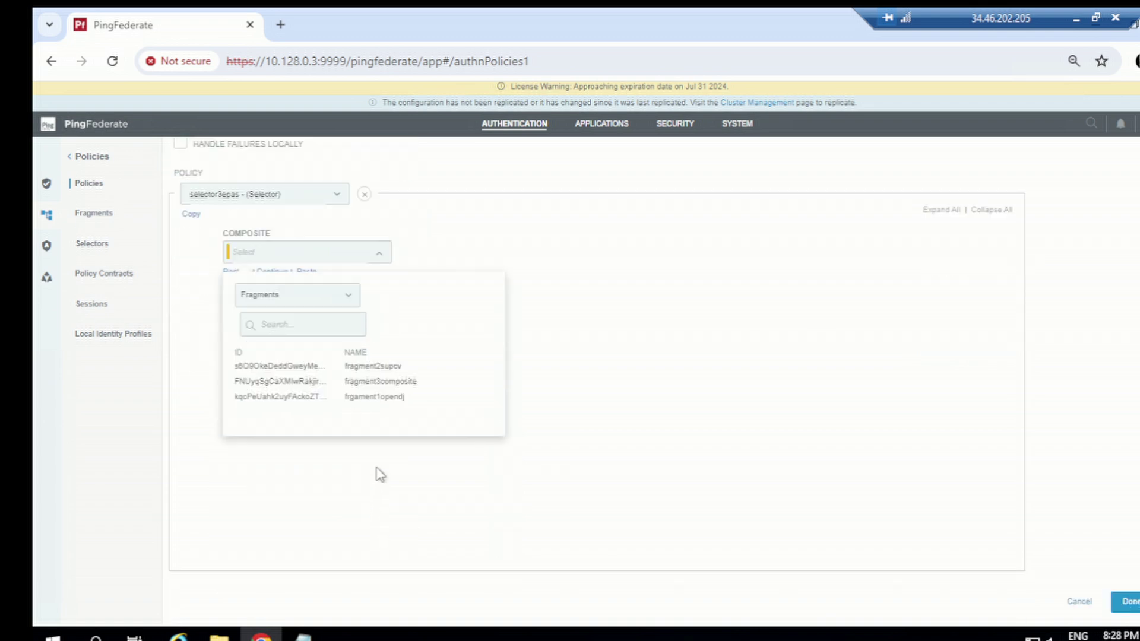
left_click(302, 389)
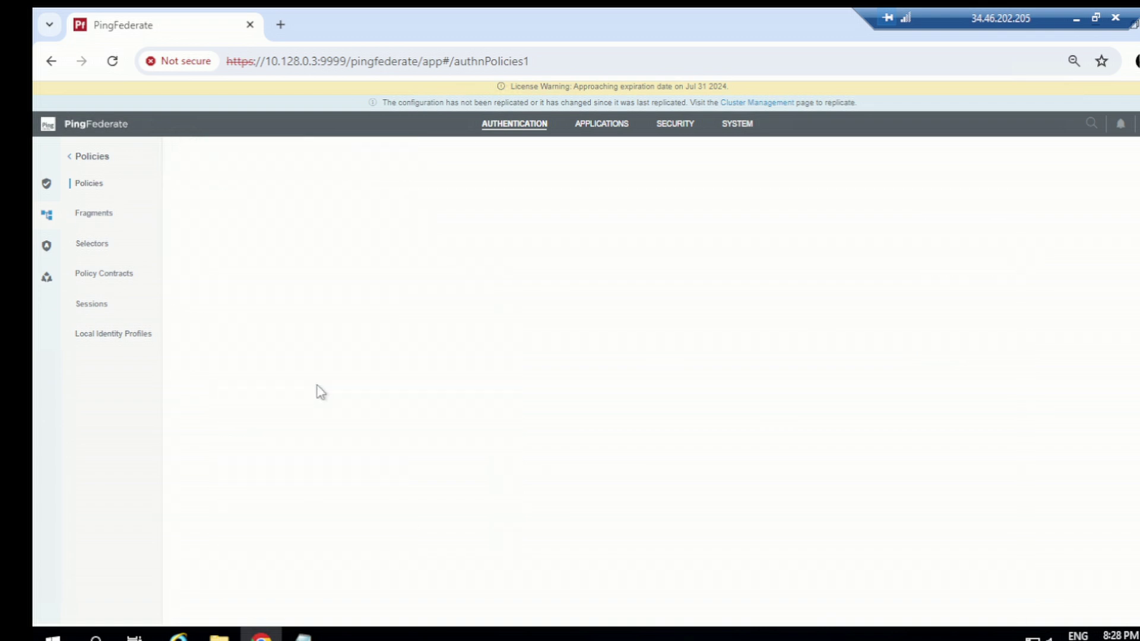
Step: Assign the fragment frgament1opendj to the HTMLFORMOPENDJ branch of selector3epas
scroll(330, 390, "down", 2)
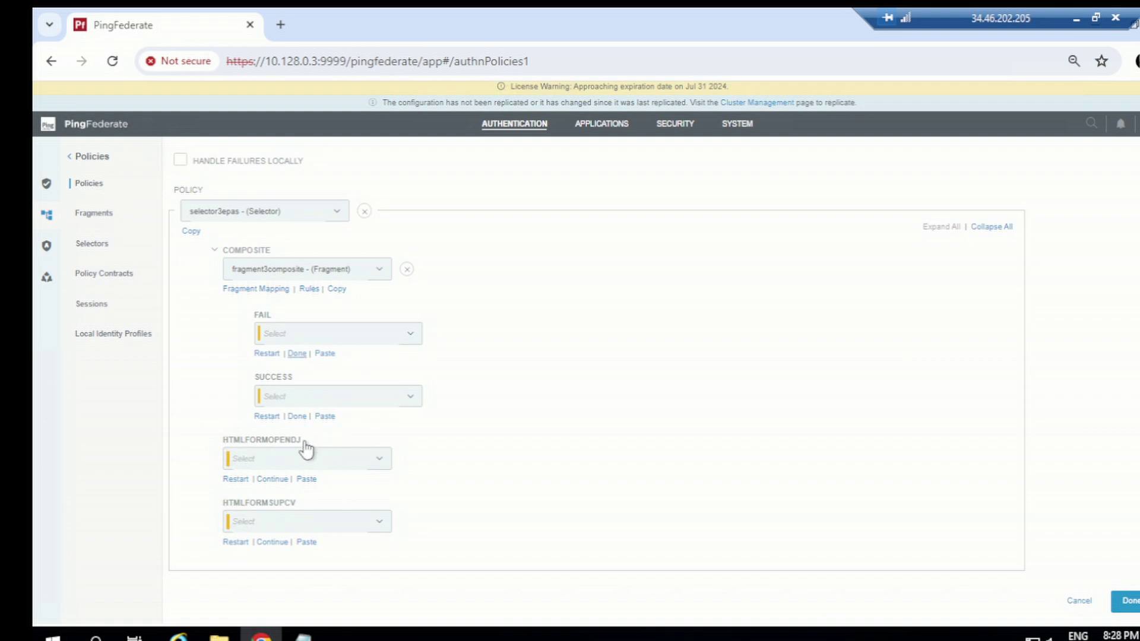
left_click(281, 460)
left_click(279, 504)
left_click(273, 548)
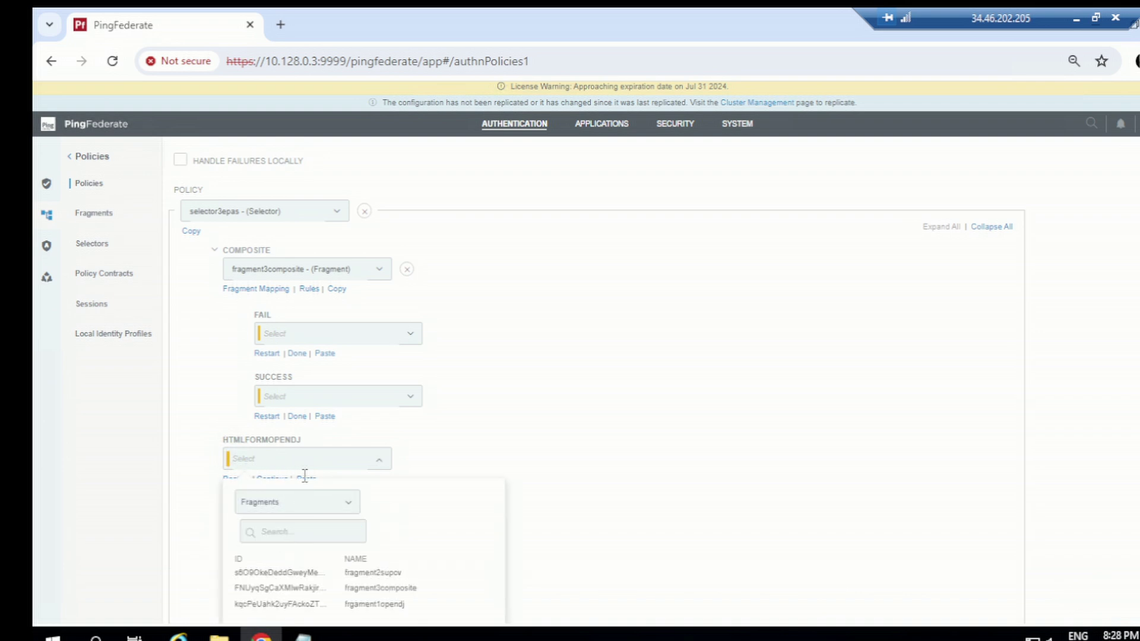
scroll(304, 498, "down", 2)
scroll(304, 519, "down", 1)
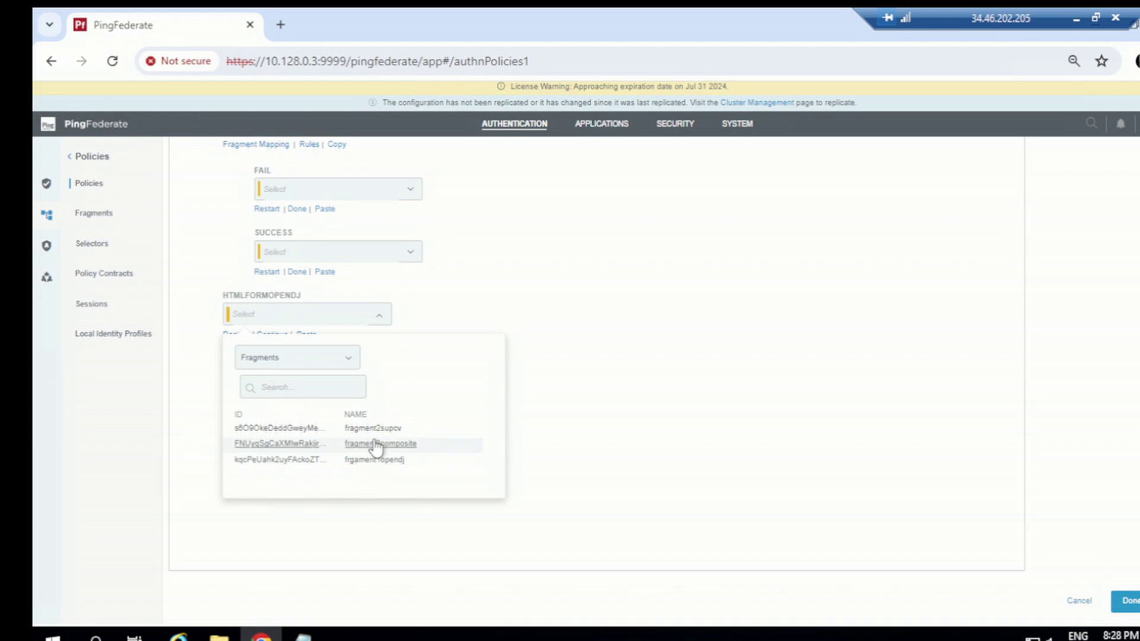
left_click(371, 466)
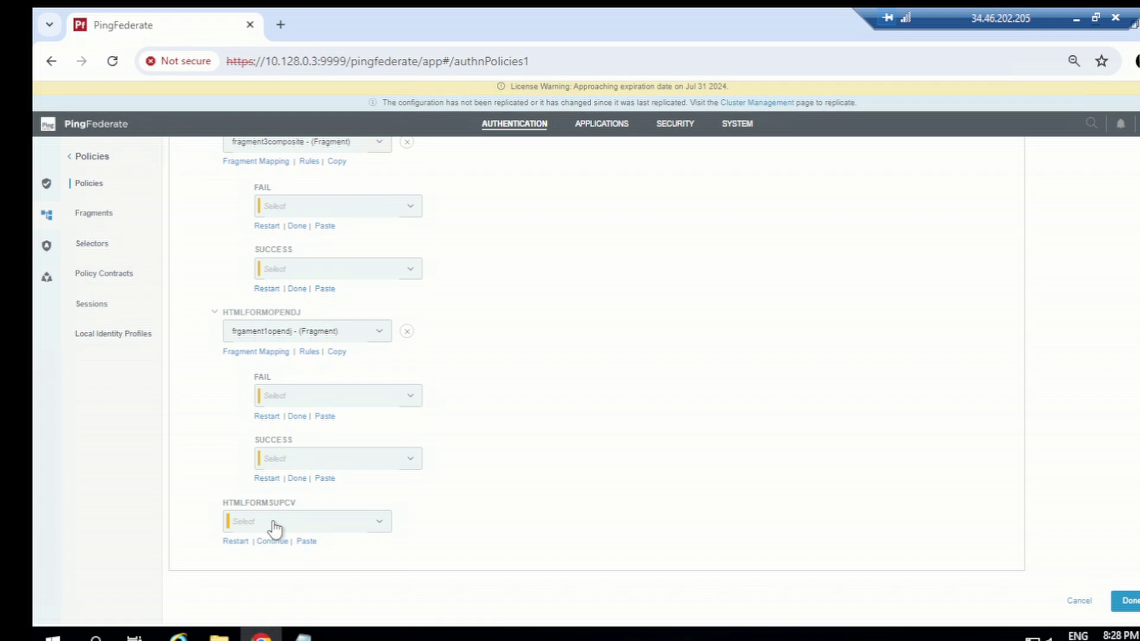
Step: Assign the fragment fragment2supcv to the HTMLFORMSUPCV branch of selector3epas
left_click(281, 524)
left_click(295, 424)
left_click(293, 468)
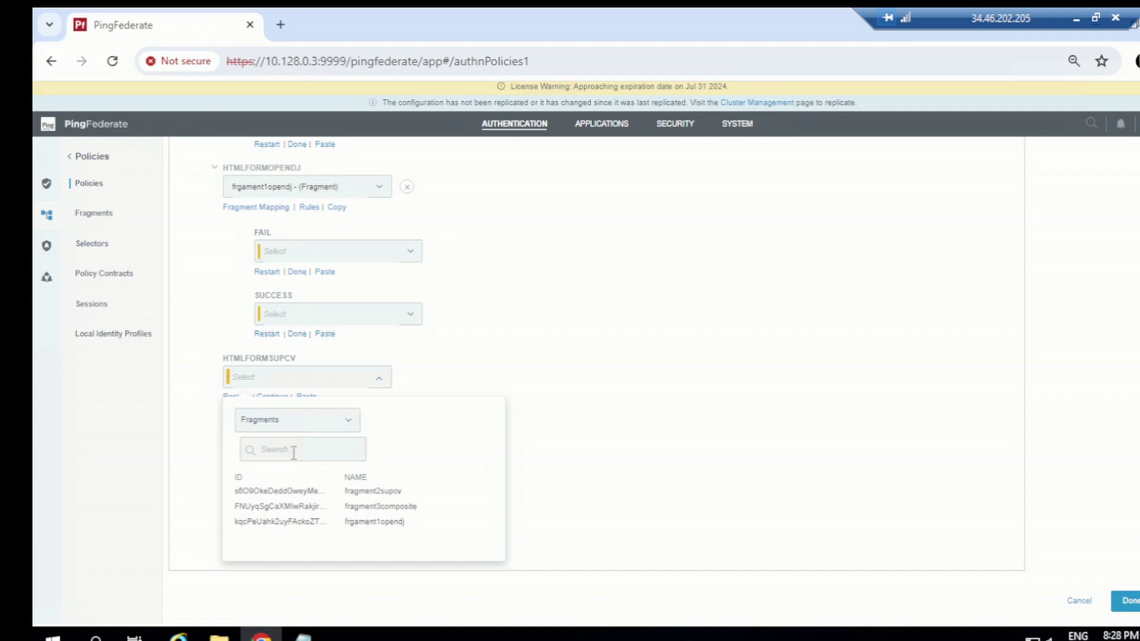
left_click(374, 491)
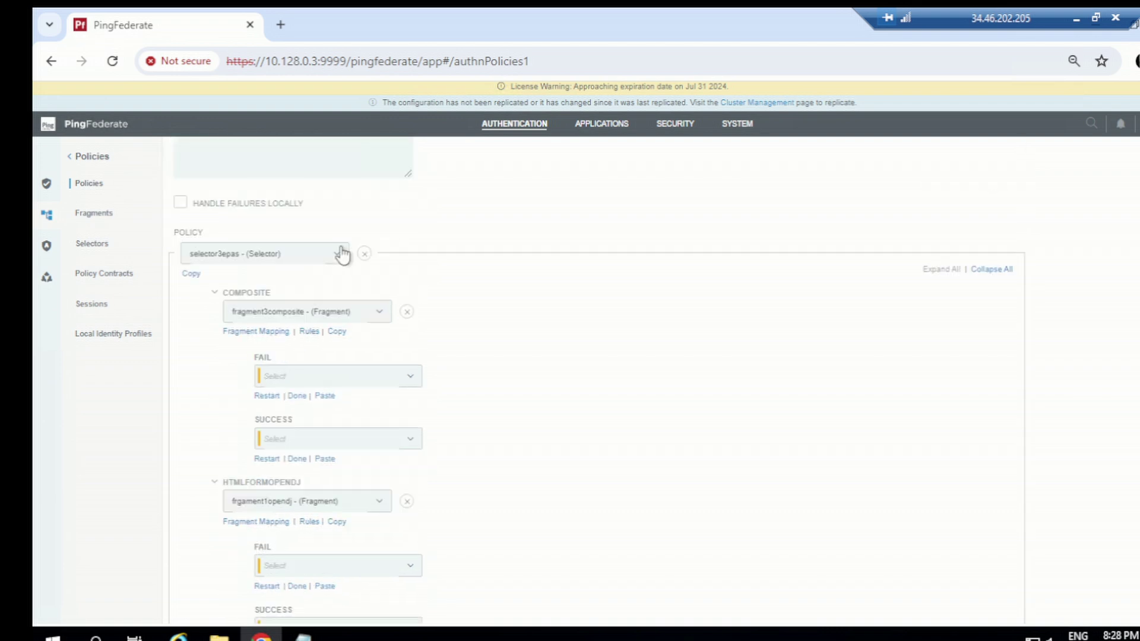
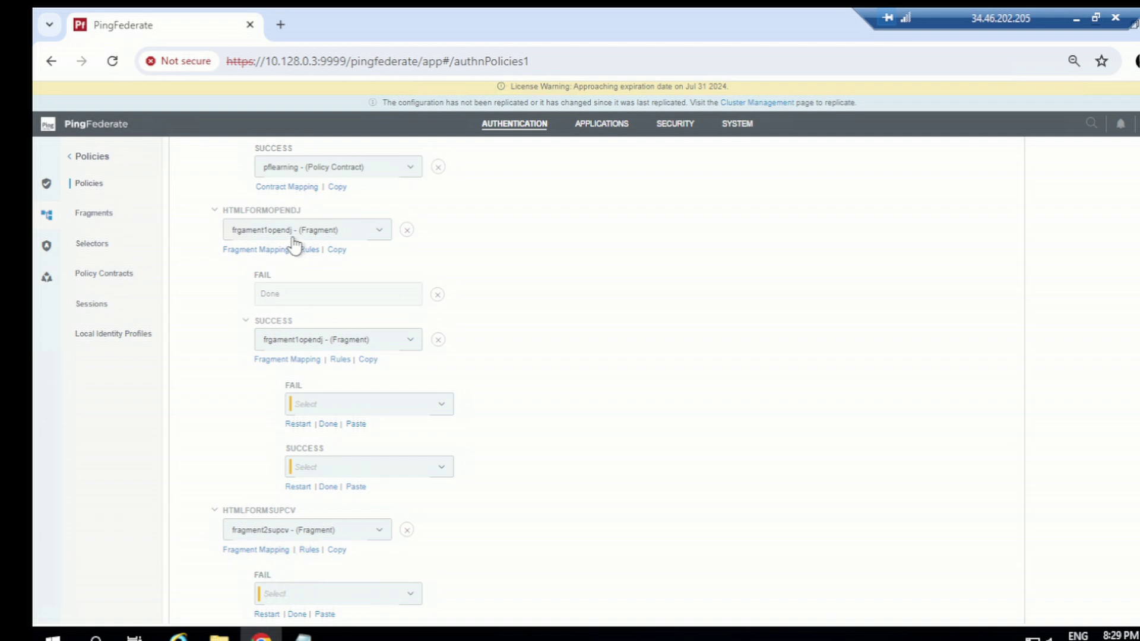
Step: Replace the fragment on the HTMLFORMOPENDJ branch's SUCCESS path with the policy contract pflearning
left_click(288, 344)
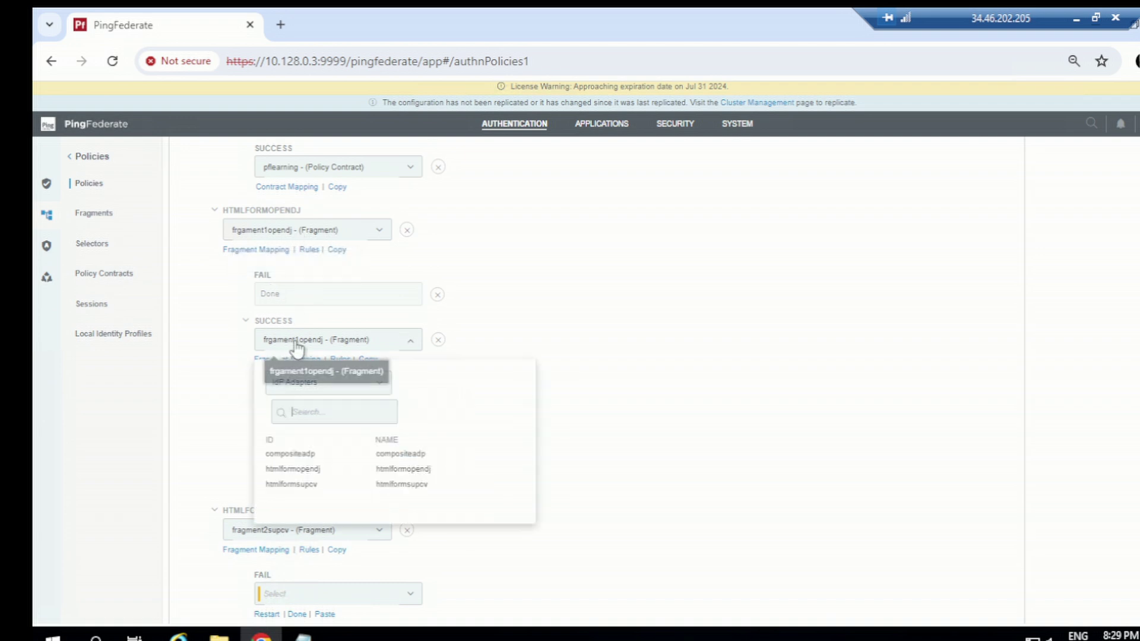
left_click(326, 392)
left_click(314, 444)
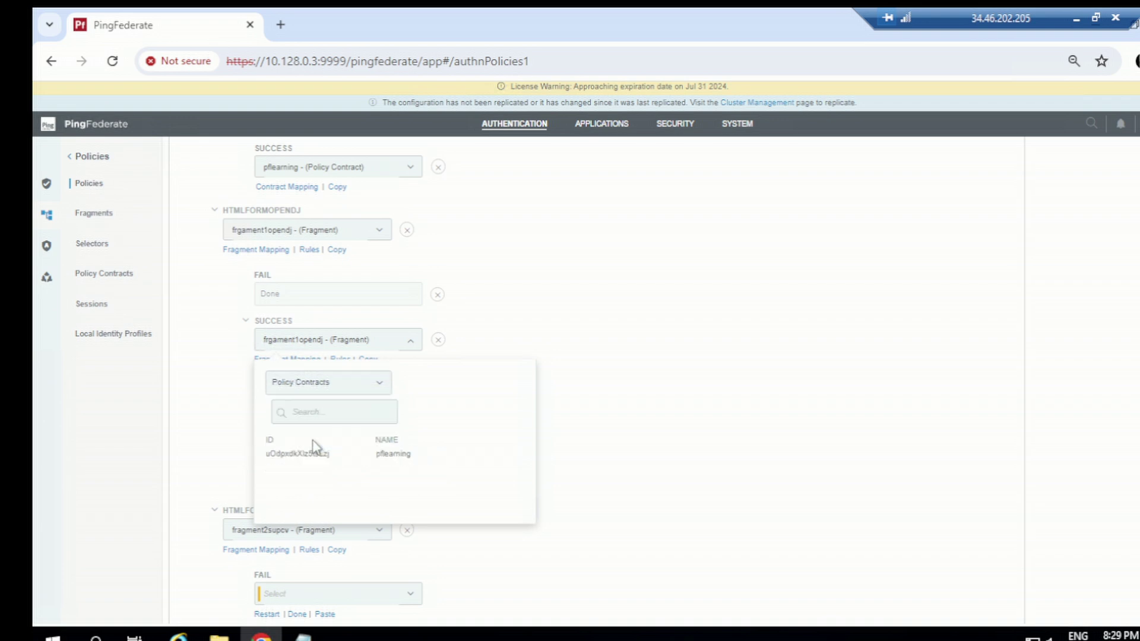
left_click(303, 456)
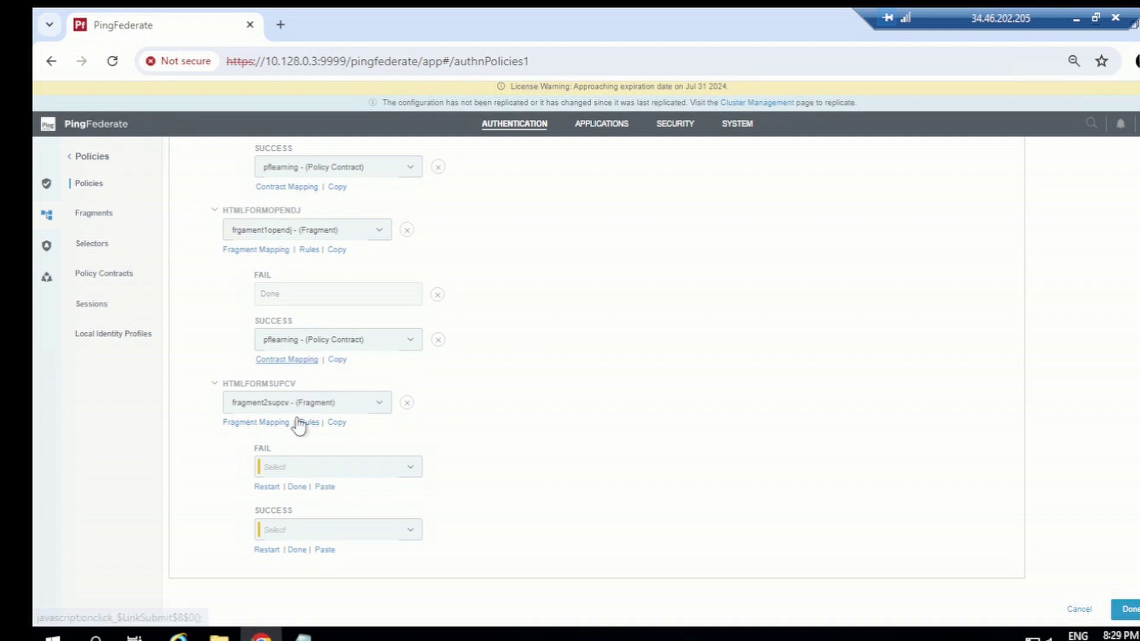
Step: For the HTMLFORMSUPCV branch, set the FAIL path to Done and the SUCCESS path to the policy contract pflearning
scroll(294, 427, "down", 1)
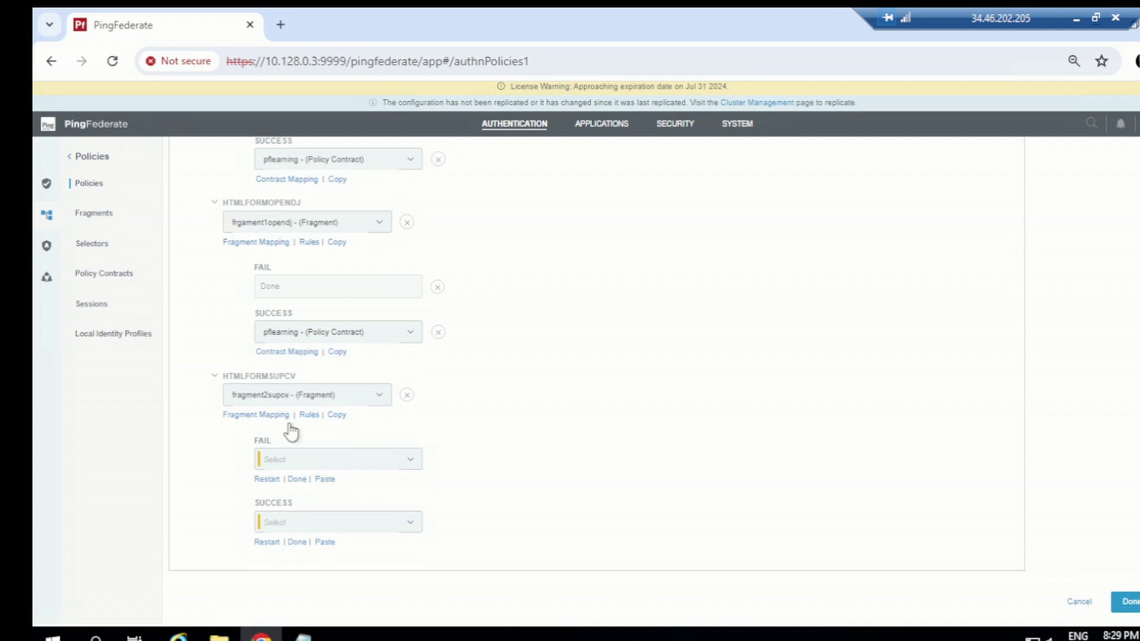
left_click(296, 479)
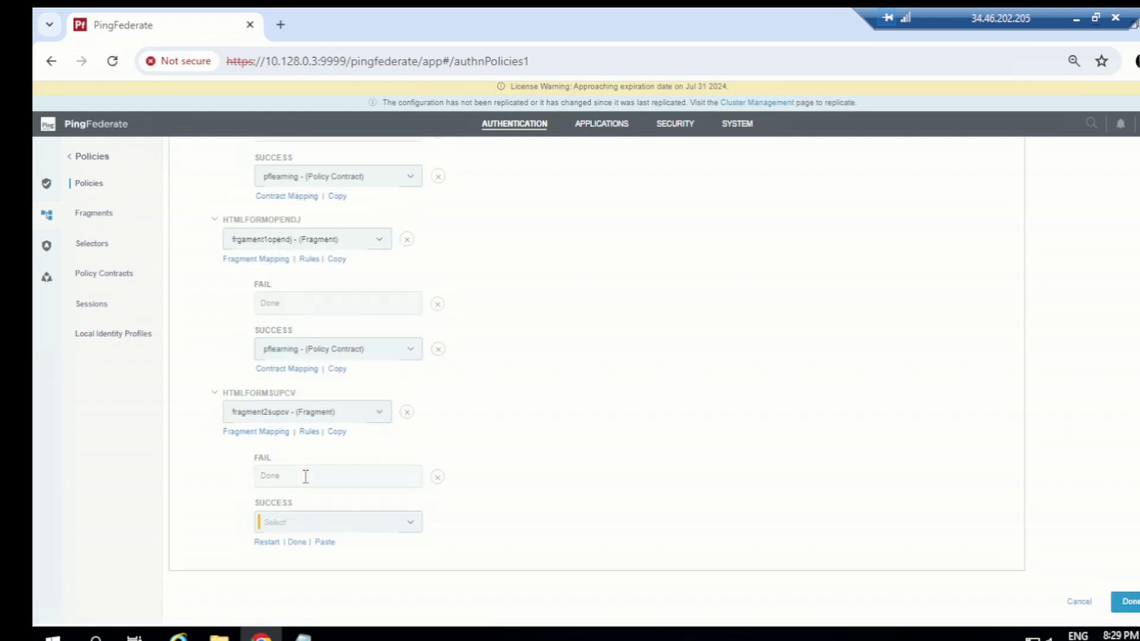
left_click(295, 525)
left_click(303, 567)
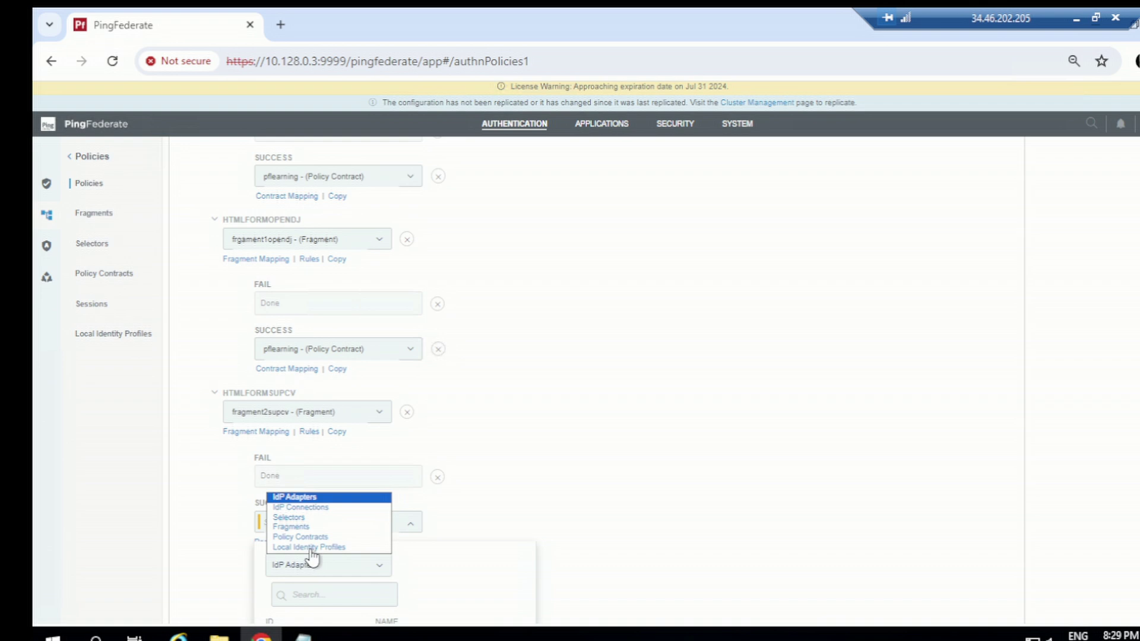
scroll(306, 535, "down", 2)
left_click(309, 490)
left_click(300, 539)
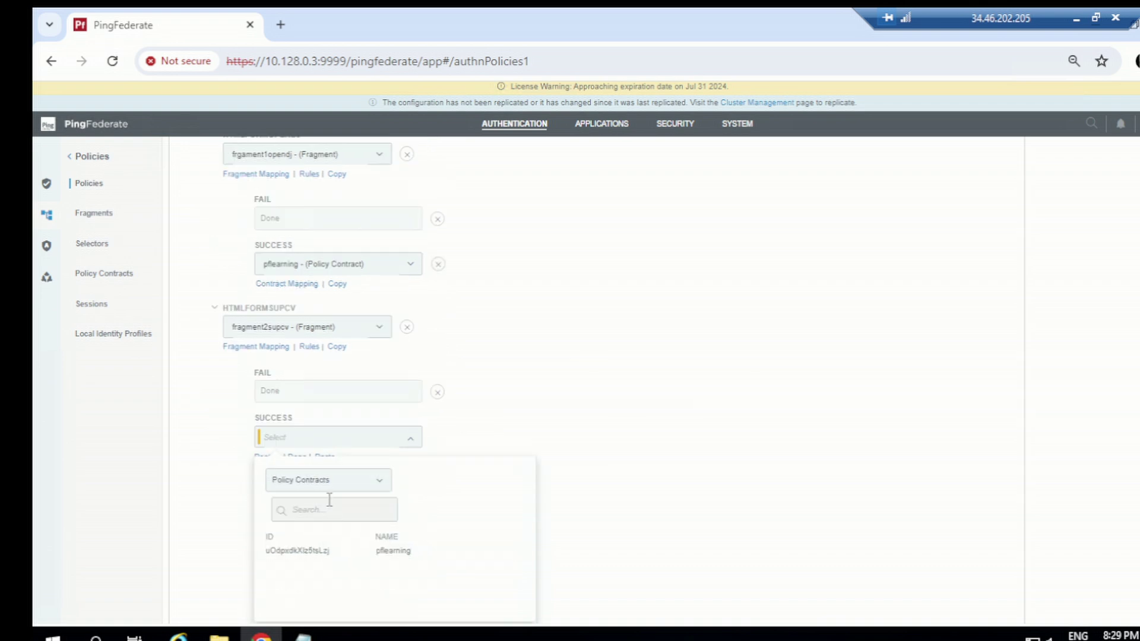
scroll(324, 522, "down", 1)
left_click(326, 497)
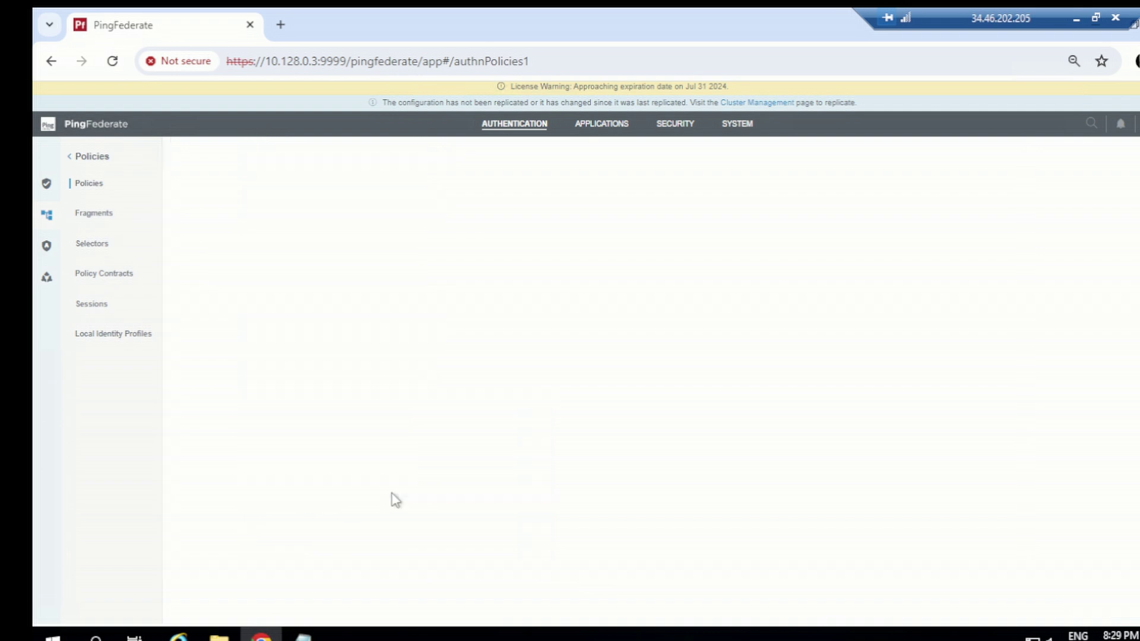
Step: In the COMPOSITE branch's contract mapping, set the source of email, subject and username to Fragment (fragment3composite)
scroll(350, 398, "up", 6)
scroll(341, 380, "down", 4)
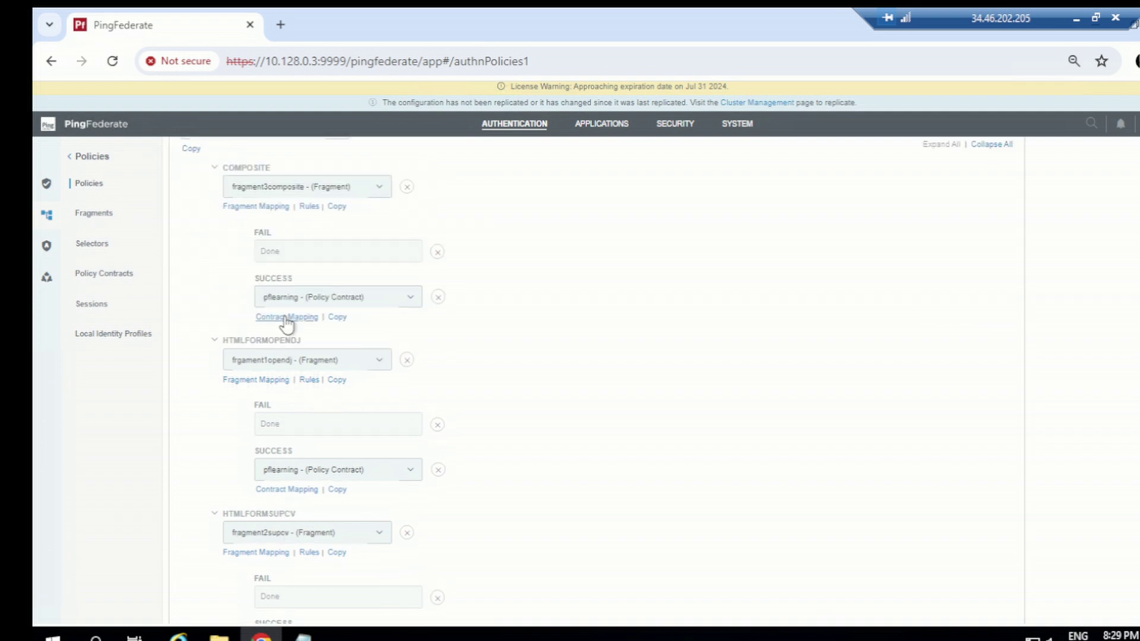
left_click(286, 319)
left_click(1133, 336)
left_click(328, 268)
left_click(352, 326)
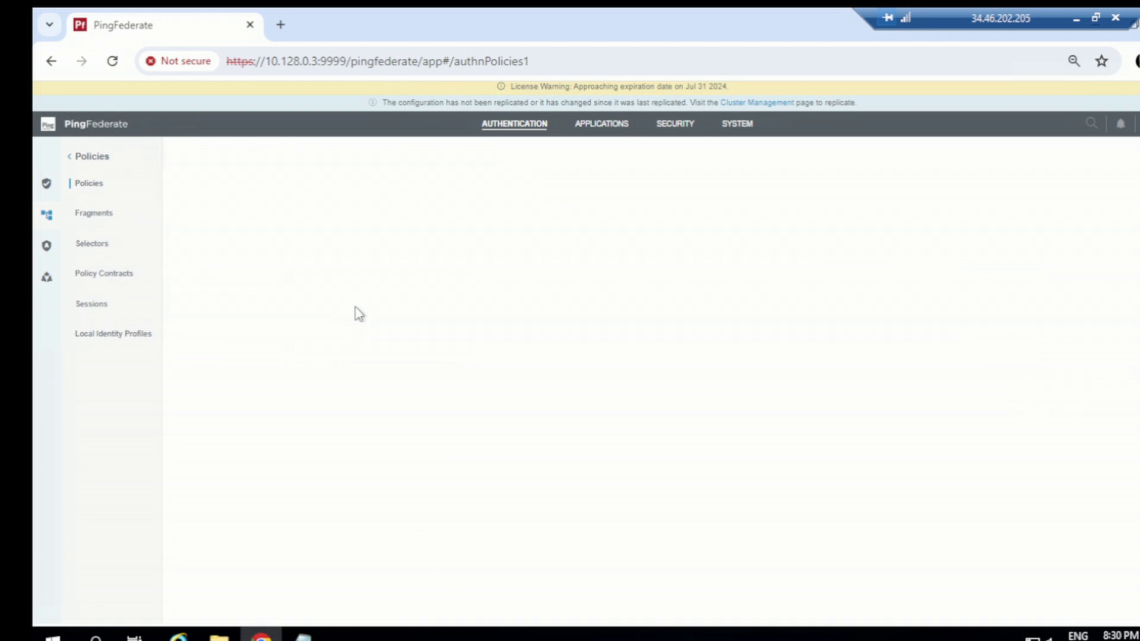
left_click(356, 312)
left_click(364, 376)
left_click(370, 357)
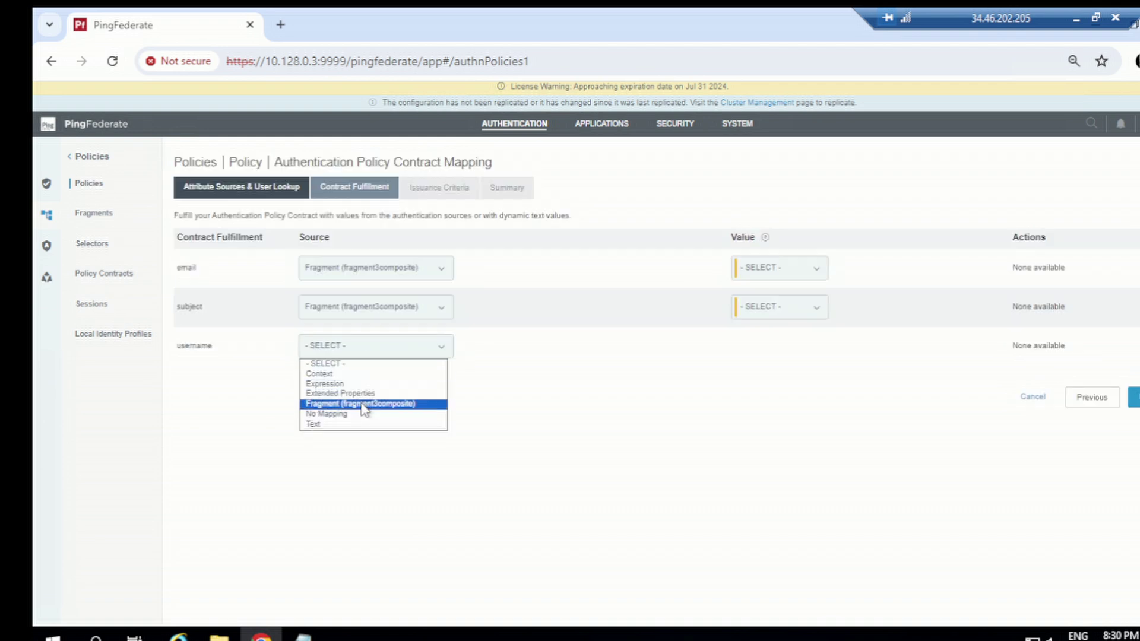
left_click(365, 402)
Step: Map email to the value email and both subject and username to username, and complete the COMPOSITE branch's contract mapping
left_click(770, 270)
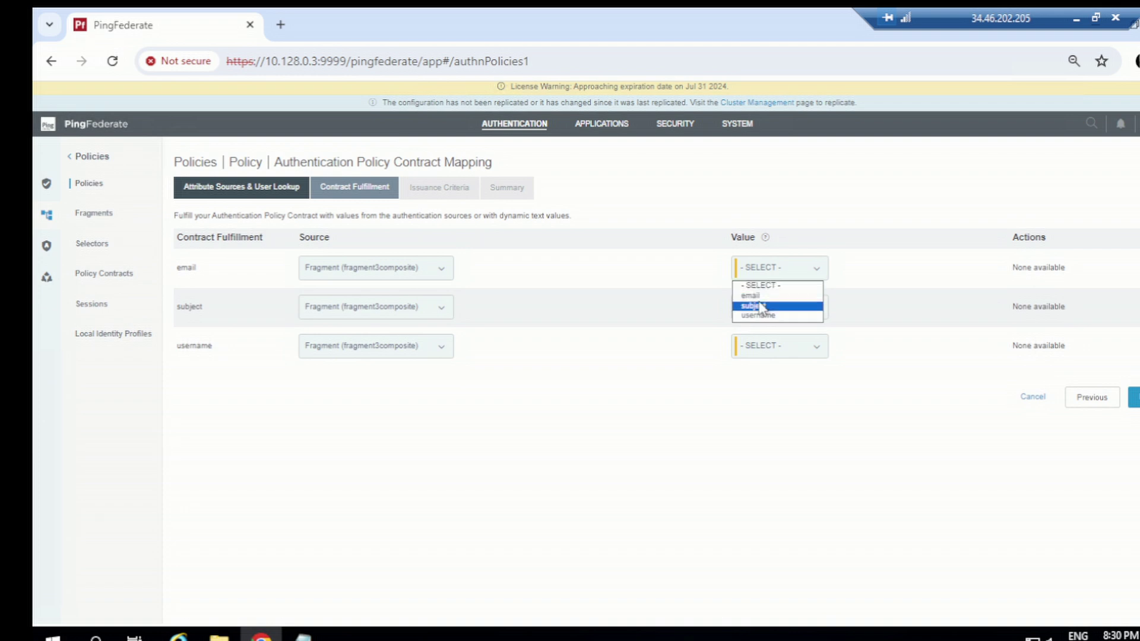
left_click(751, 295)
left_click(760, 306)
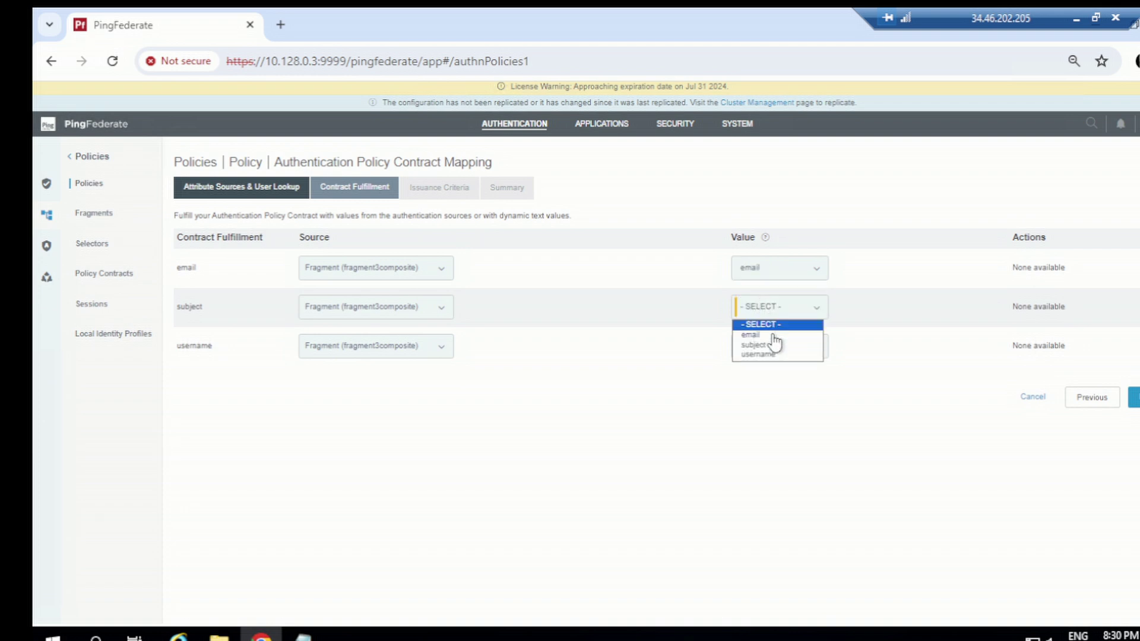
left_click(763, 354)
left_click(778, 347)
left_click(768, 396)
left_click(1134, 397)
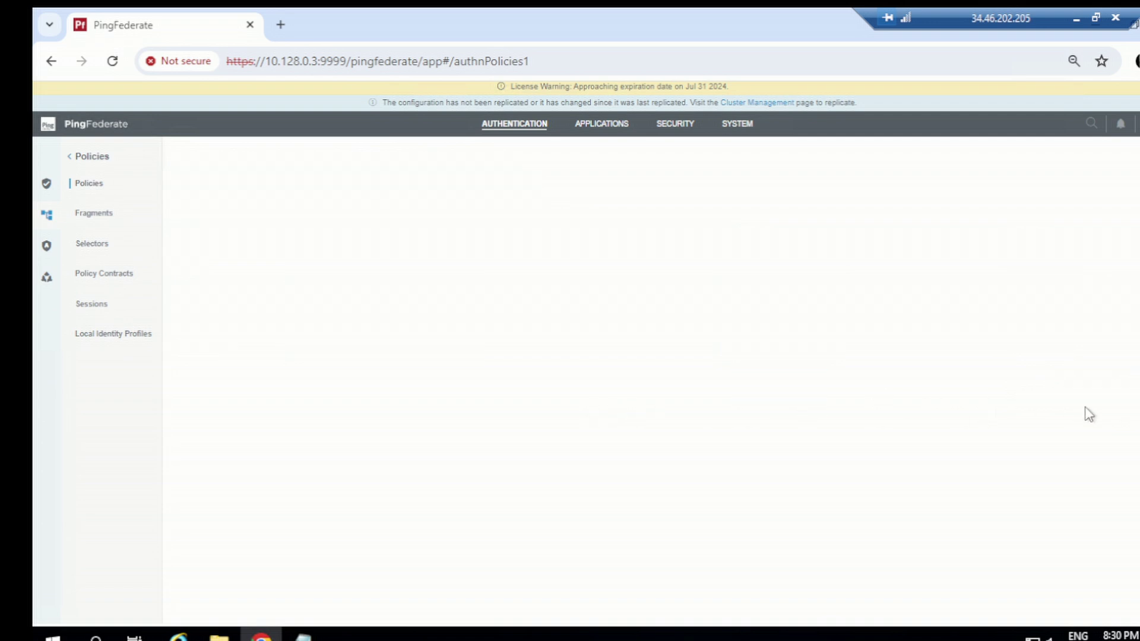
left_click(1134, 345)
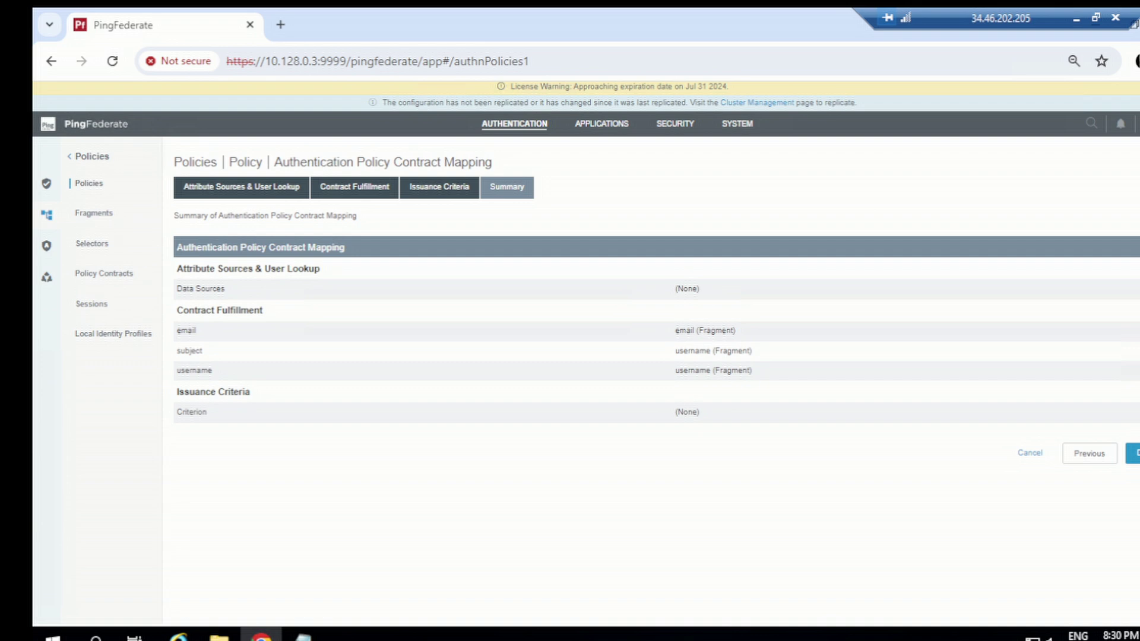
left_click(1134, 453)
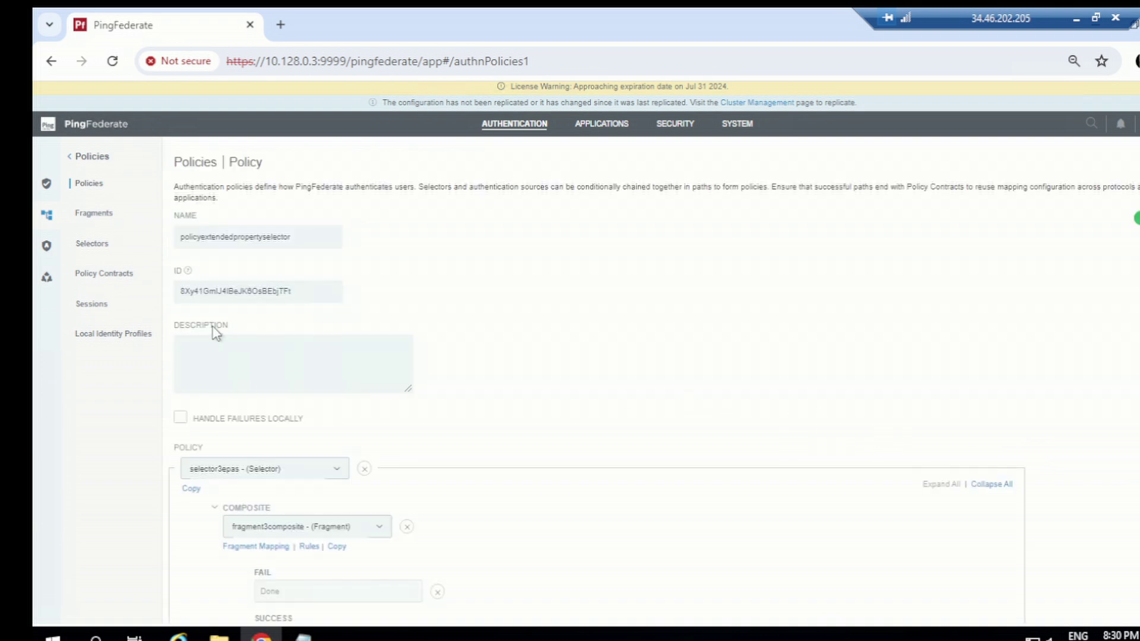
Step: In the HTMLFORMOPENDJ branch's contract mapping, set the source of email, subject and username to Fragment (frgament1opendj)
scroll(216, 332, "down", 4)
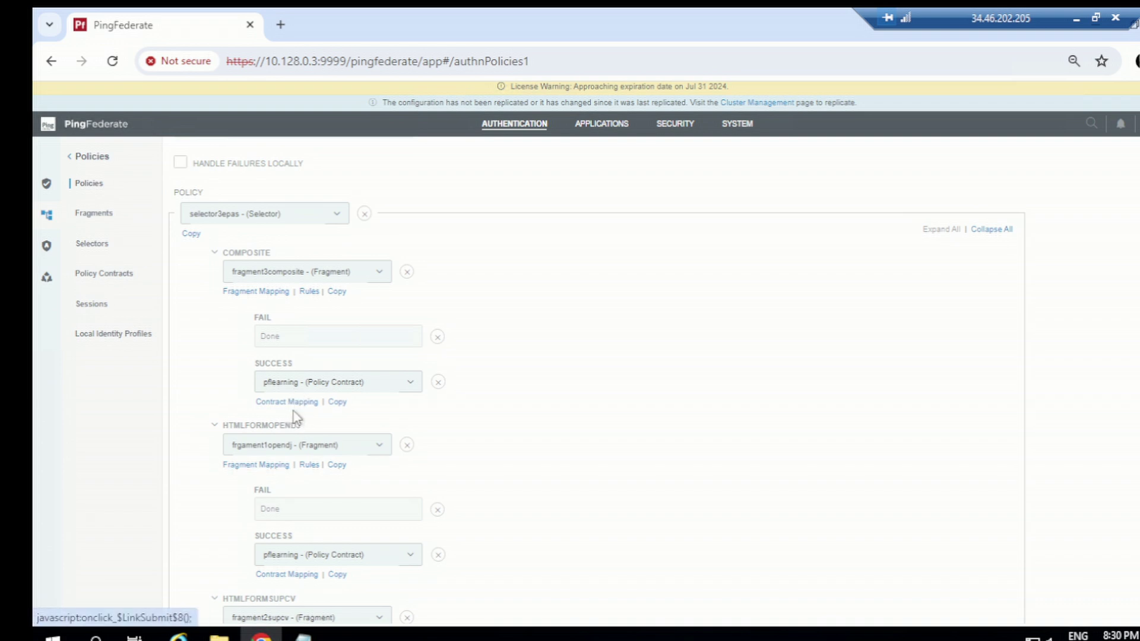
scroll(291, 399, "down", 1)
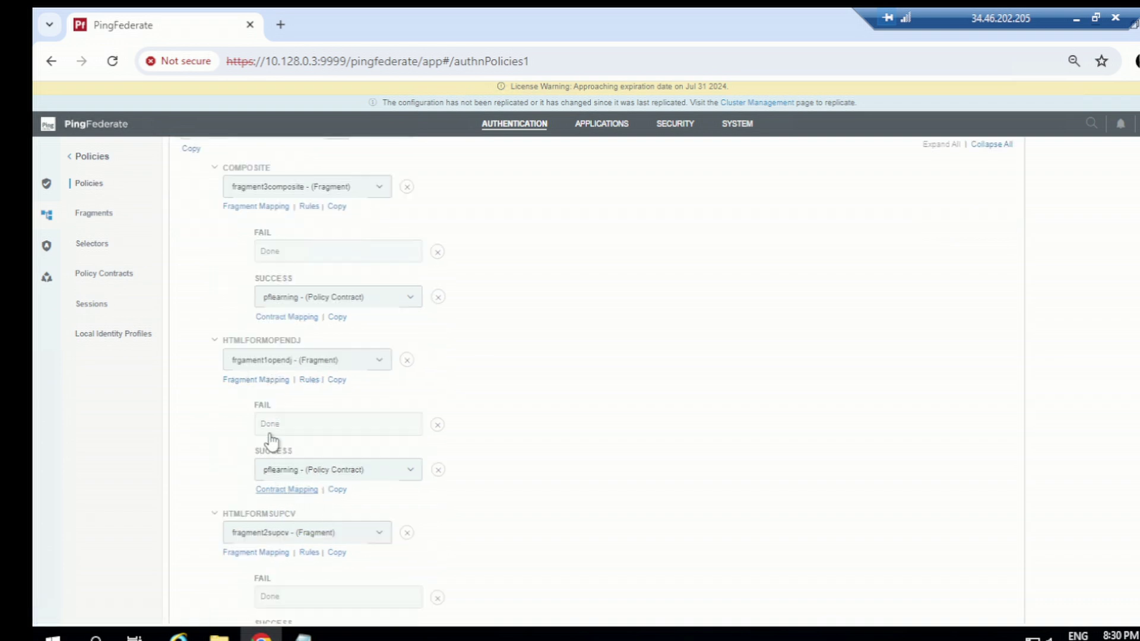
left_click(291, 490)
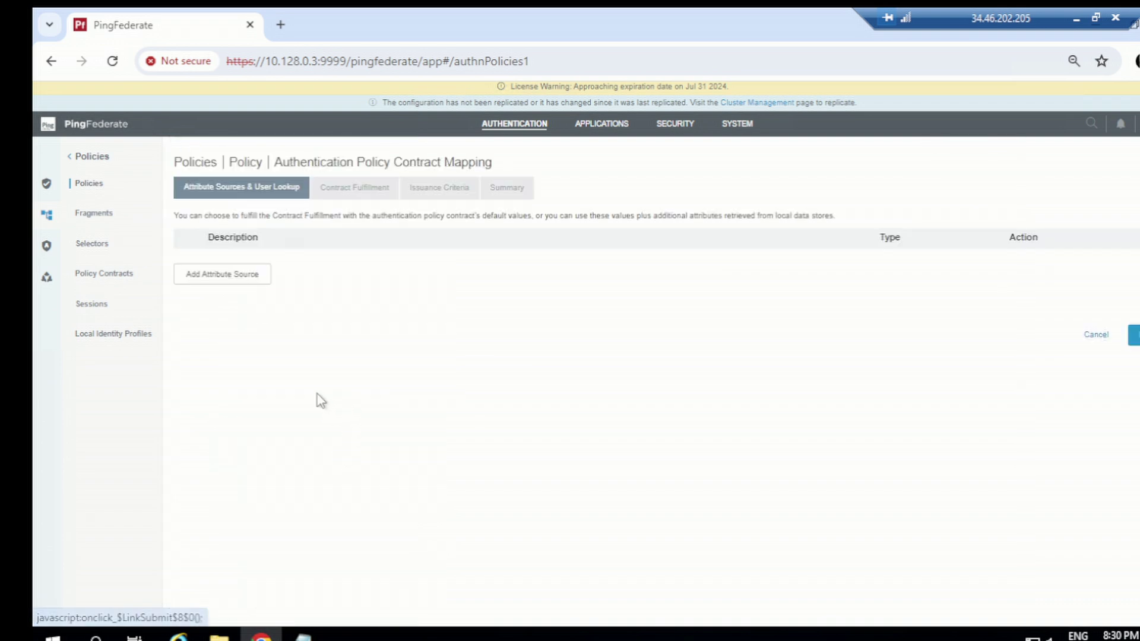
left_click(1134, 335)
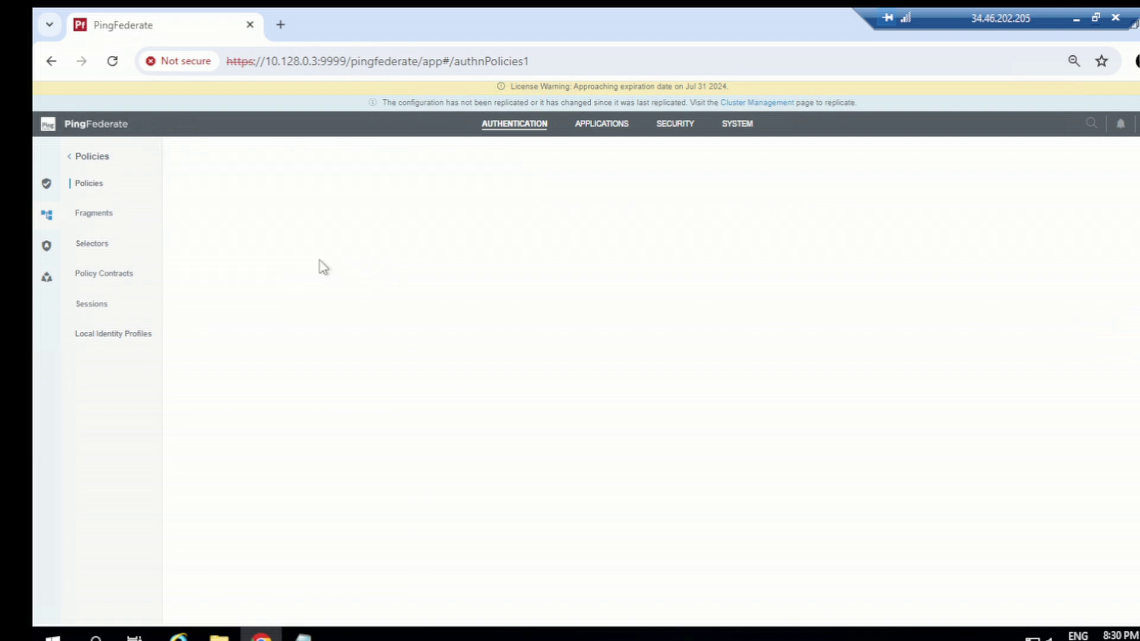
left_click(326, 267)
left_click(355, 325)
left_click(370, 314)
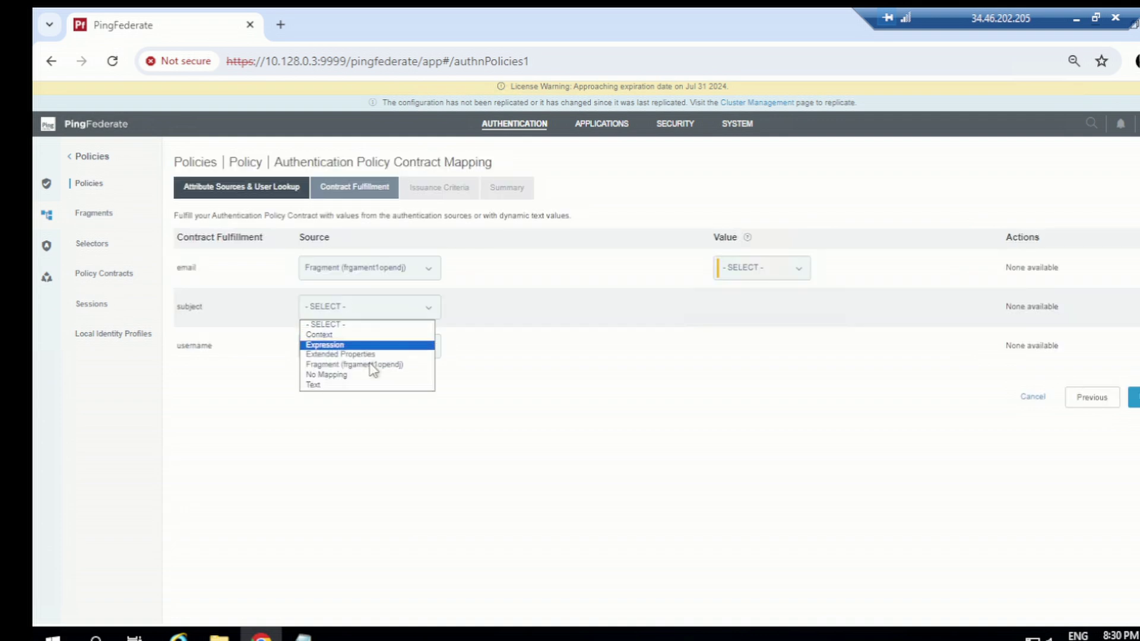
left_click(368, 364)
left_click(356, 345)
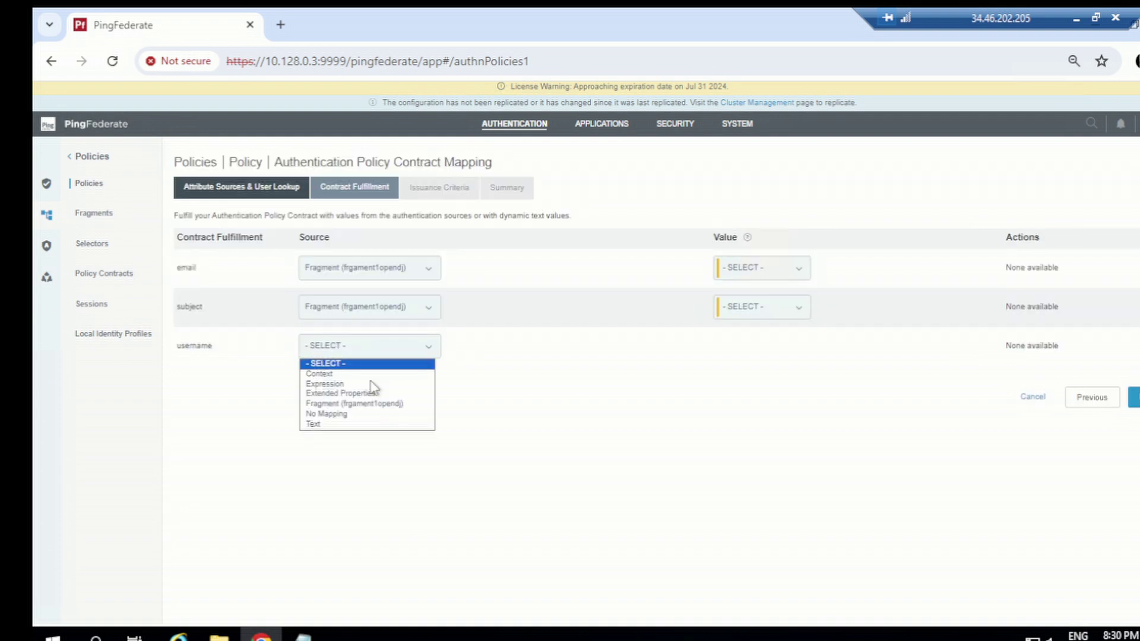
left_click(369, 393)
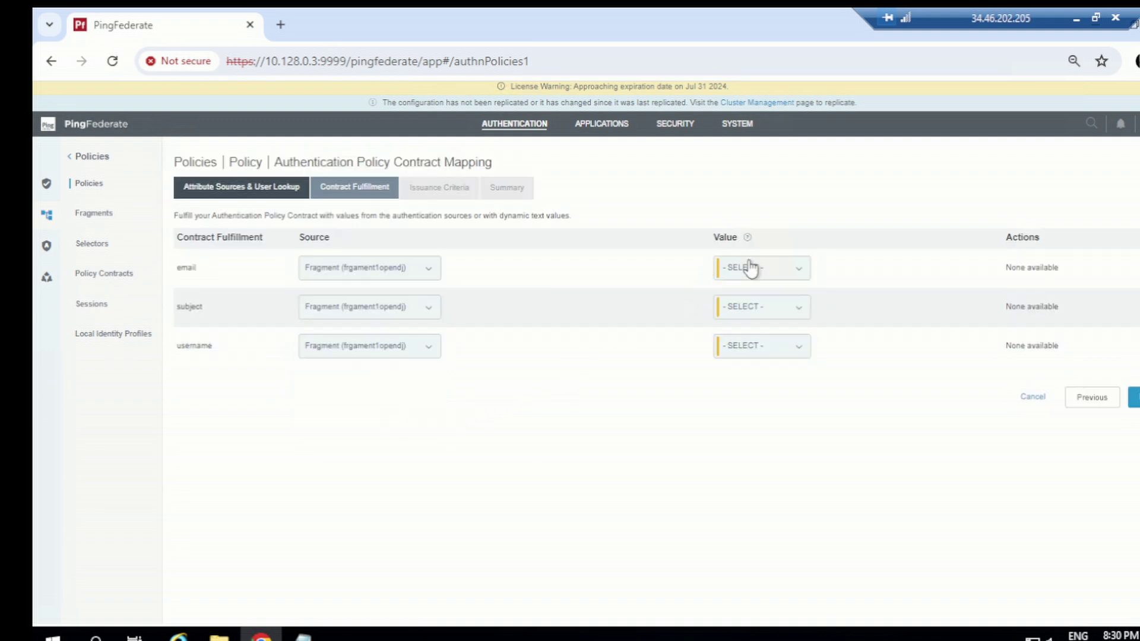
Step: Map email to email, subject to subject and username to username, and complete the HTMLFORMOPENDJ branch's contract mapping
left_click(751, 269)
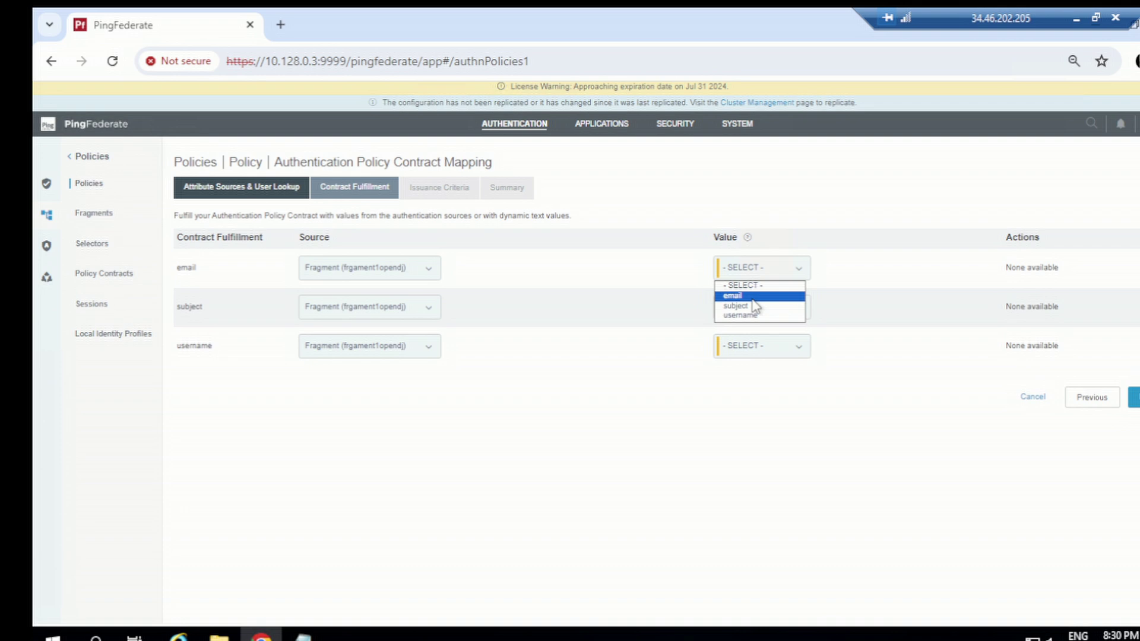
left_click(746, 297)
left_click(750, 313)
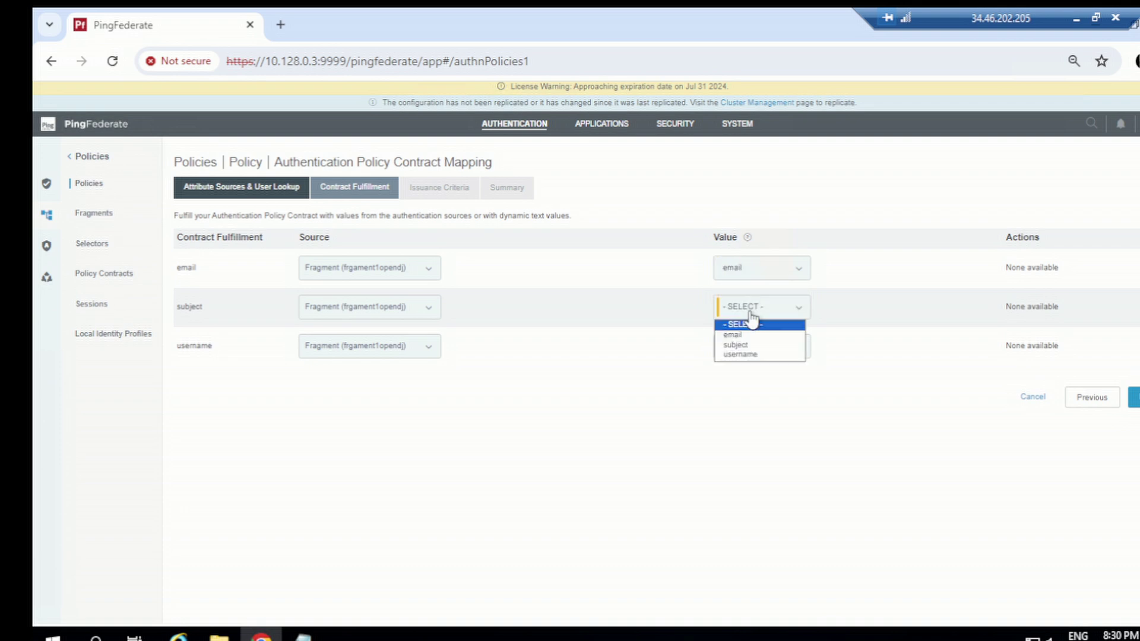
left_click(749, 345)
left_click(753, 354)
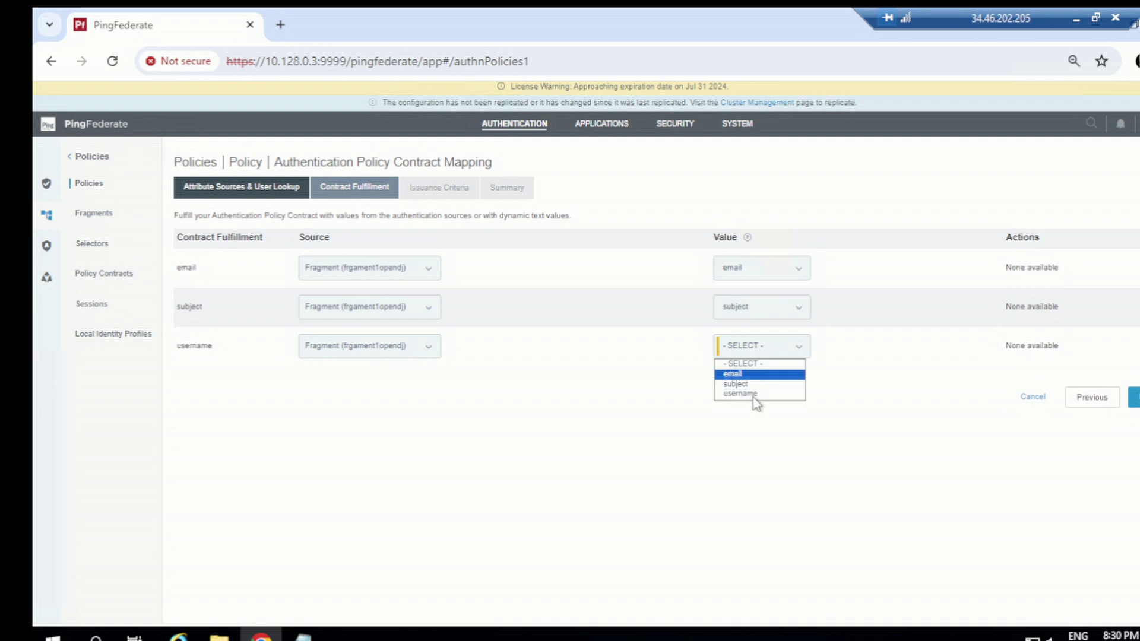
left_click(753, 391)
left_click(1134, 396)
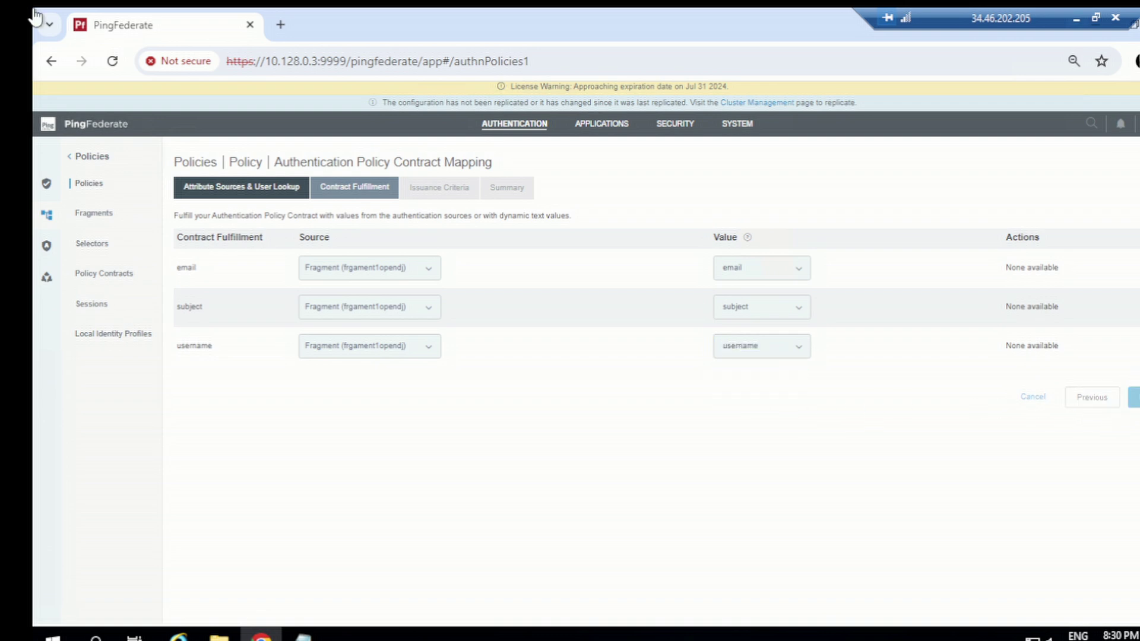
left_click(1134, 346)
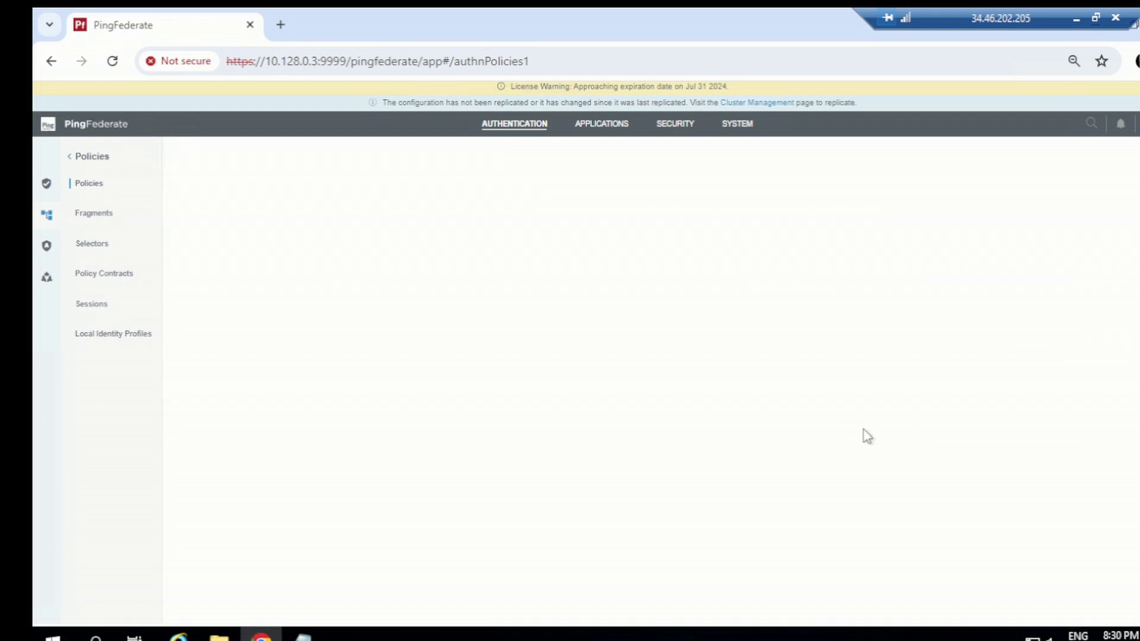
left_click(1131, 452)
Step: In the HTMLFORMSUPCV branch's contract mapping, set the source of email, subject and username to Fragment (fragment2supcv)
scroll(254, 445, "down", 7)
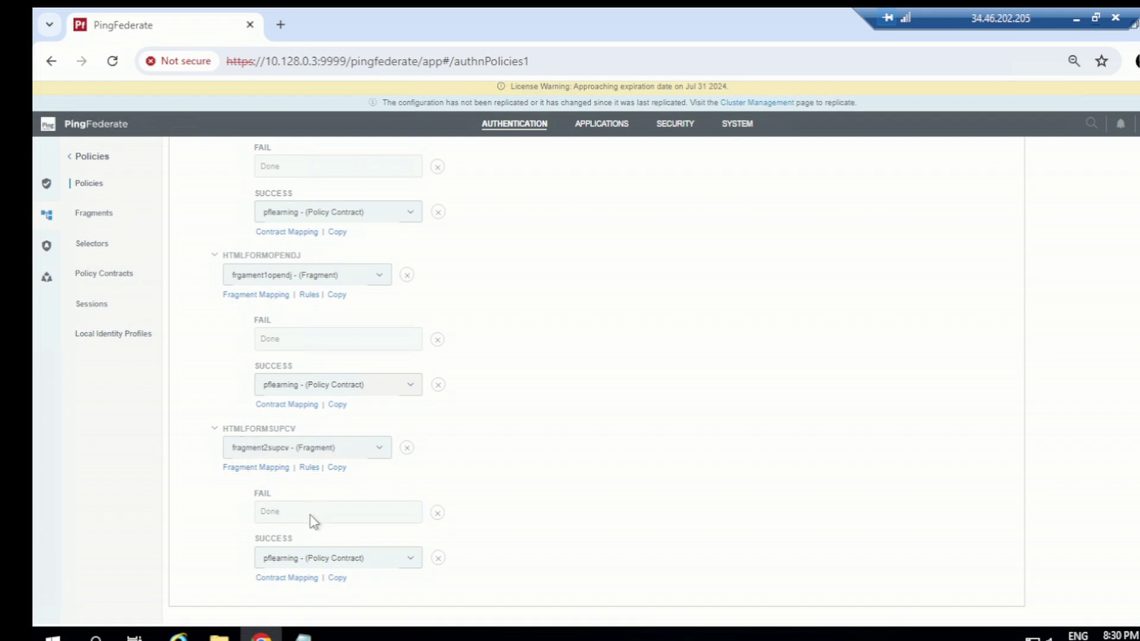
scroll(311, 519, "down", 1)
left_click(289, 543)
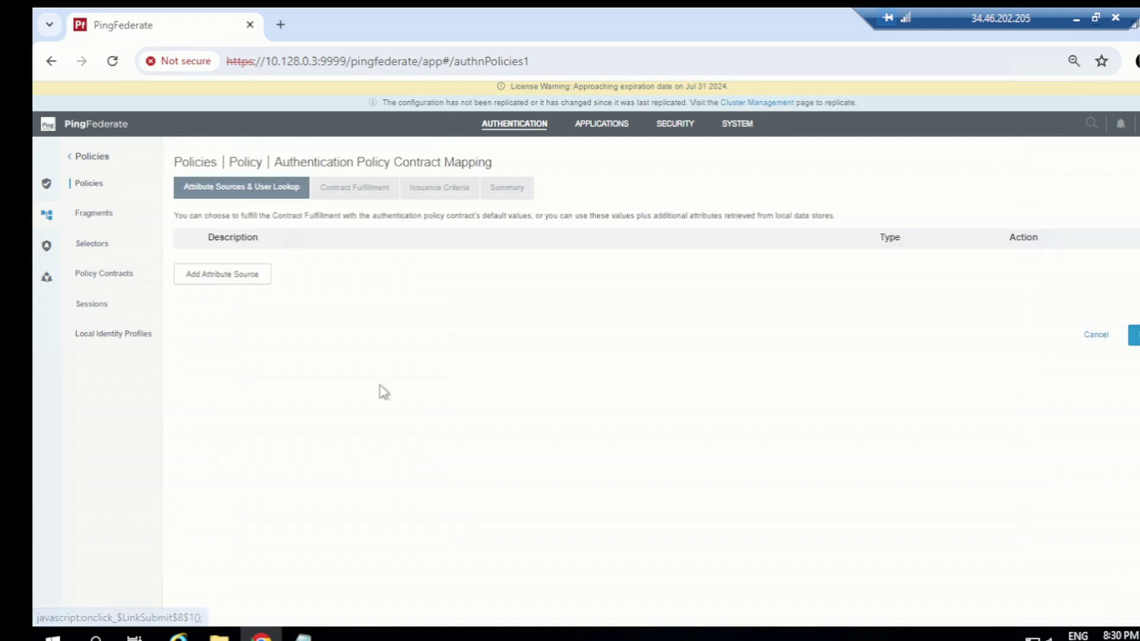
left_click(1133, 335)
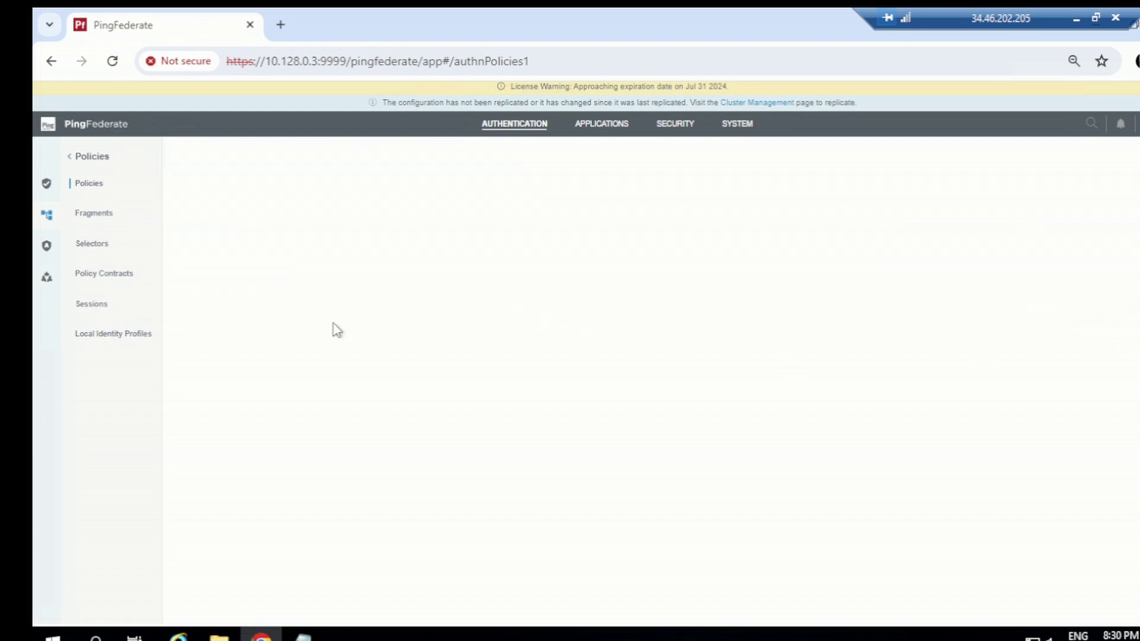
left_click(326, 271)
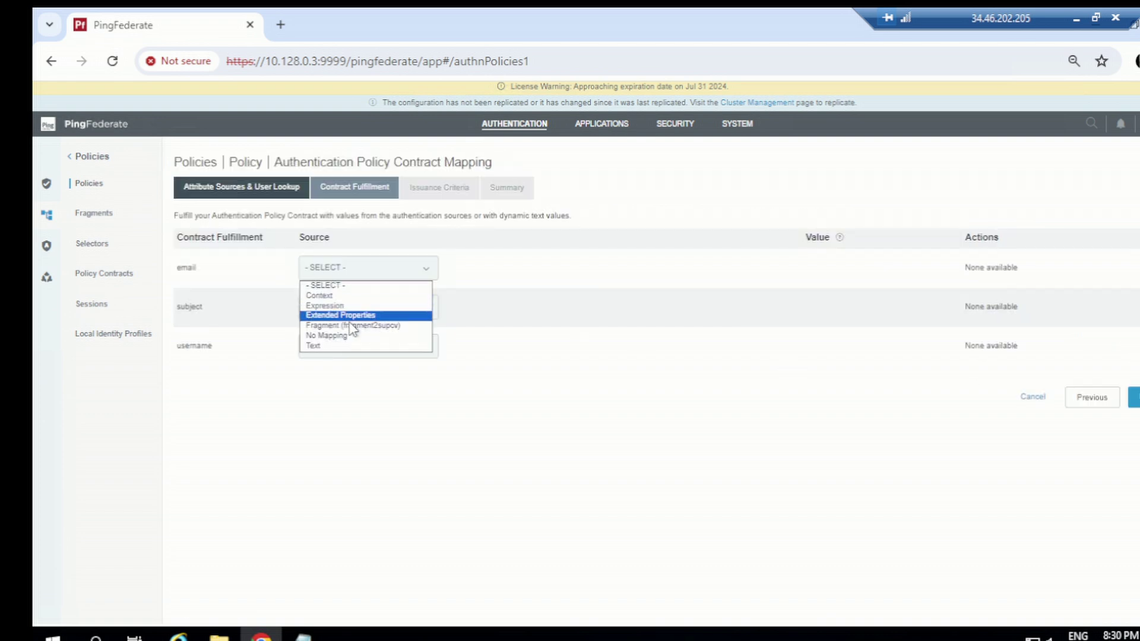
left_click(355, 328)
left_click(365, 307)
left_click(368, 364)
left_click(369, 349)
left_click(371, 404)
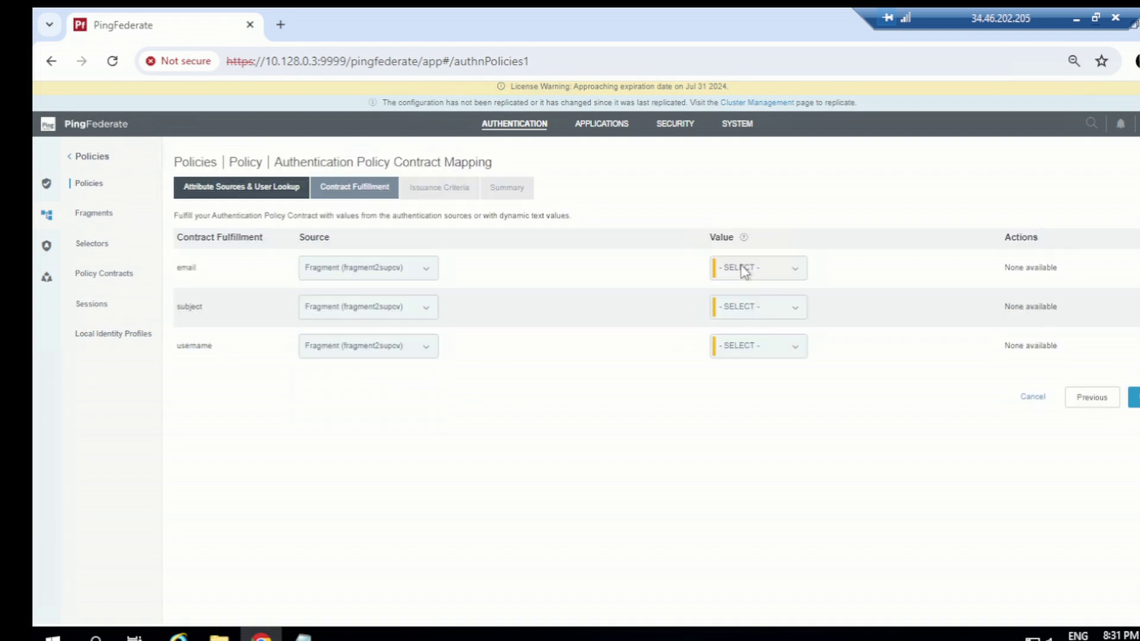
Step: Map email to the value email and both subject and username to username, and complete the HTMLFORMSUPCV branch's contract mapping
left_click(744, 272)
left_click(739, 293)
left_click(751, 319)
left_click(747, 353)
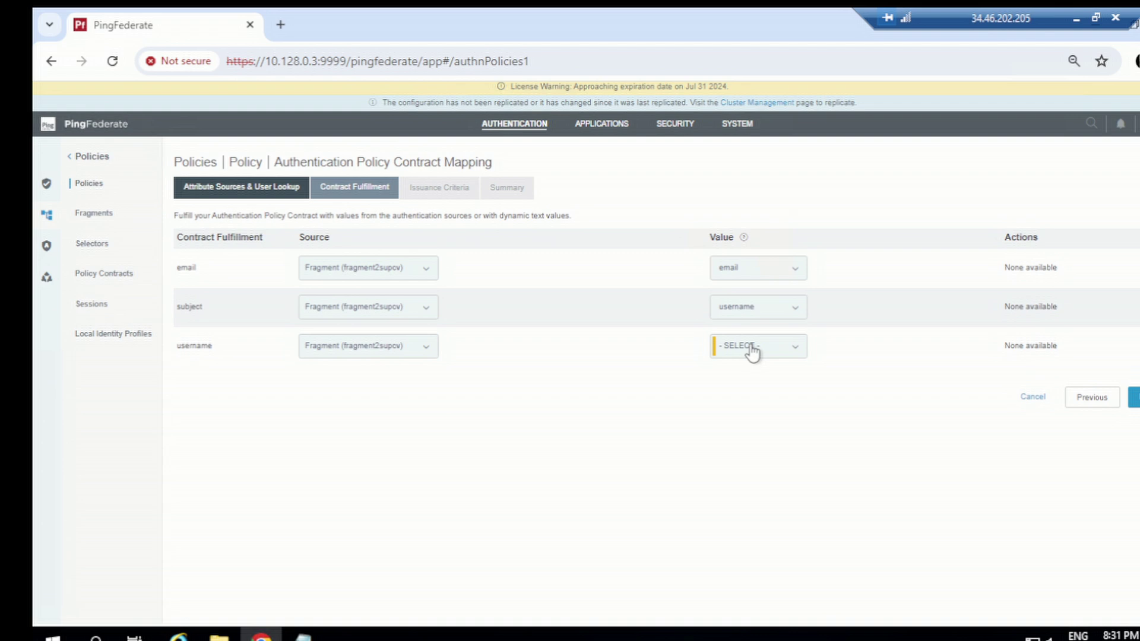
left_click(771, 360)
left_click(760, 386)
left_click(783, 347)
left_click(749, 395)
left_click(1133, 397)
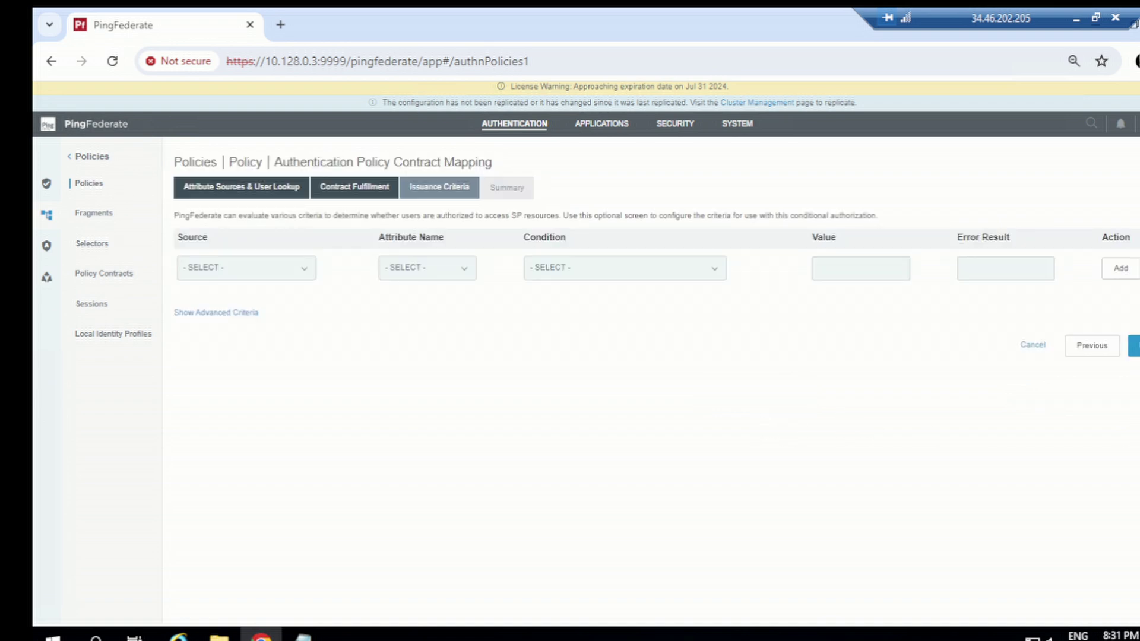
left_click(1134, 346)
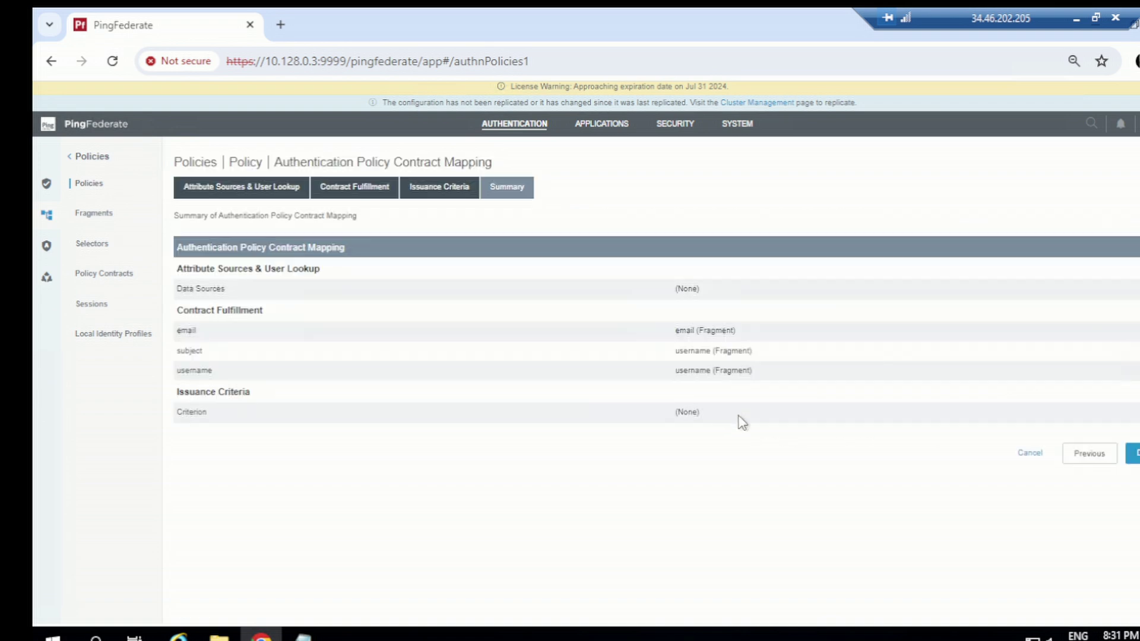
left_click(1134, 455)
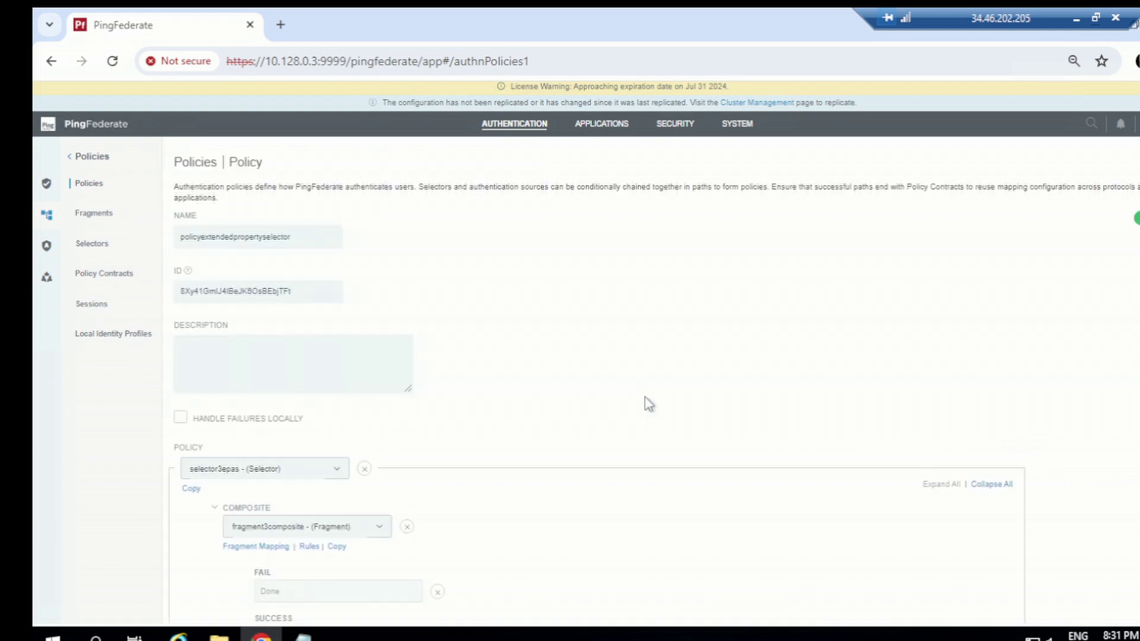
Step: Complete and save the policyextendedpropertyselector policy, and replicate the configuration to the cluster nodes
scroll(646, 406, "down", 3)
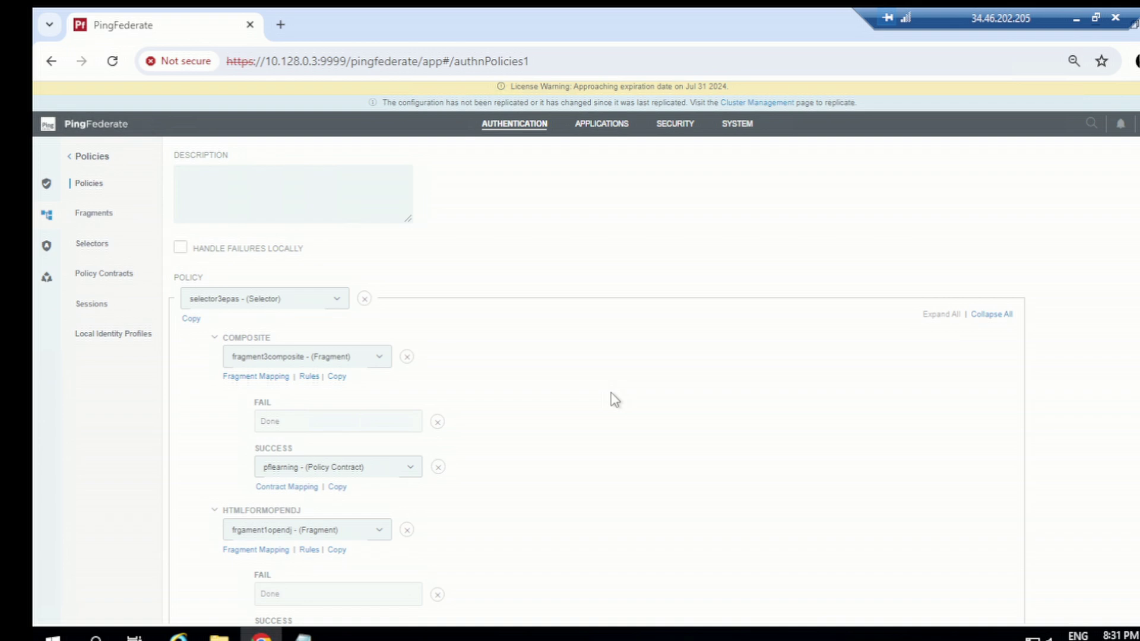
scroll(385, 356, "down", 2)
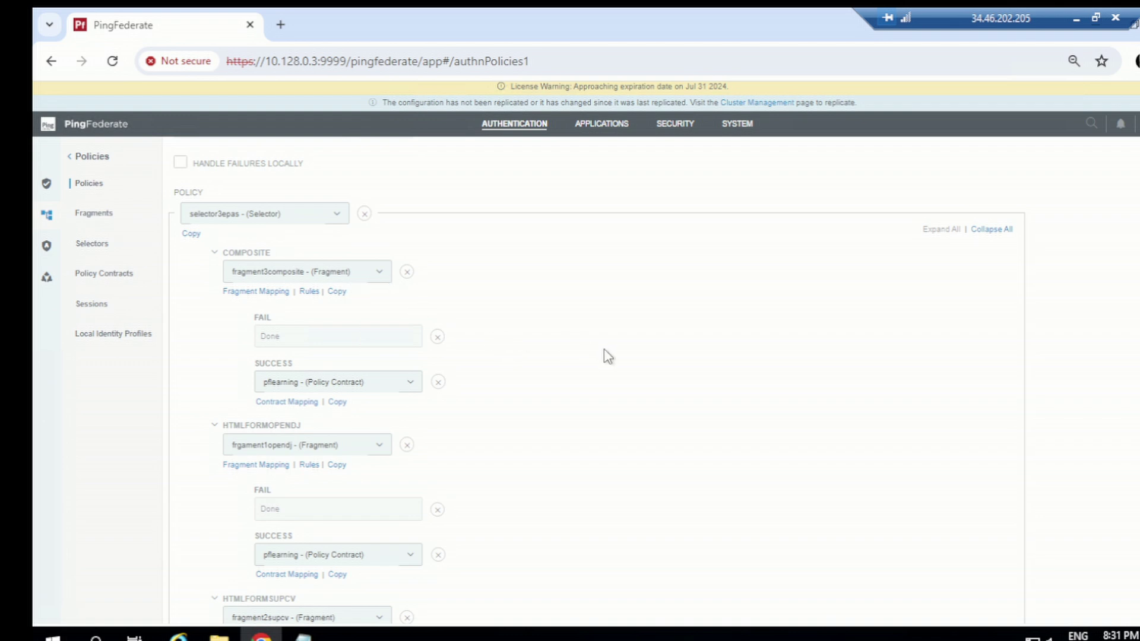
scroll(604, 356, "down", 3)
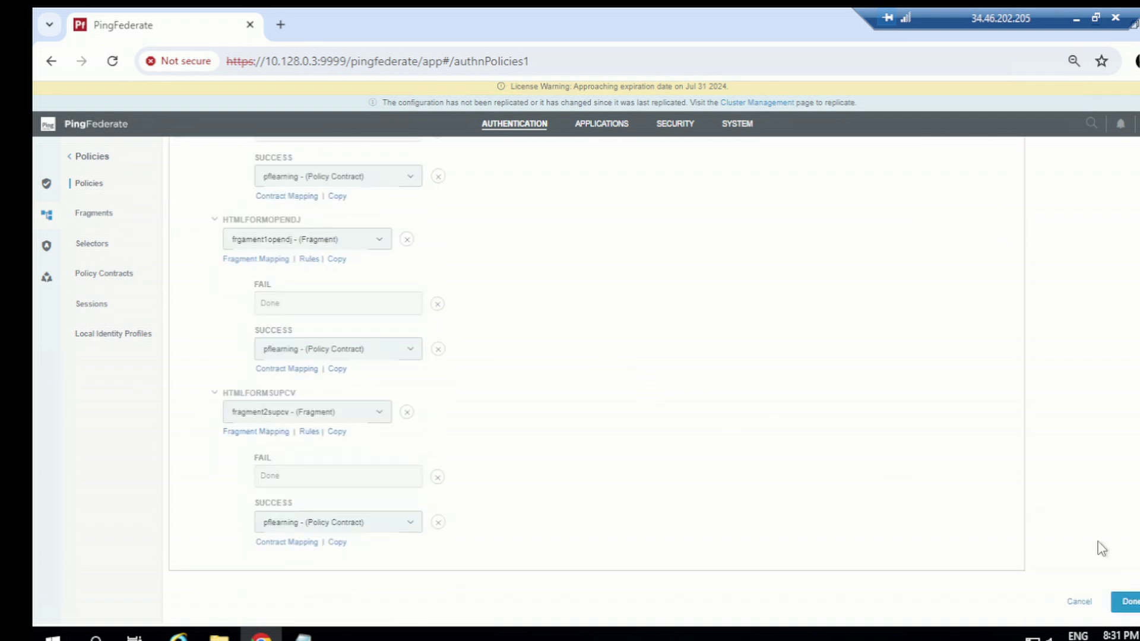
left_click(1127, 608)
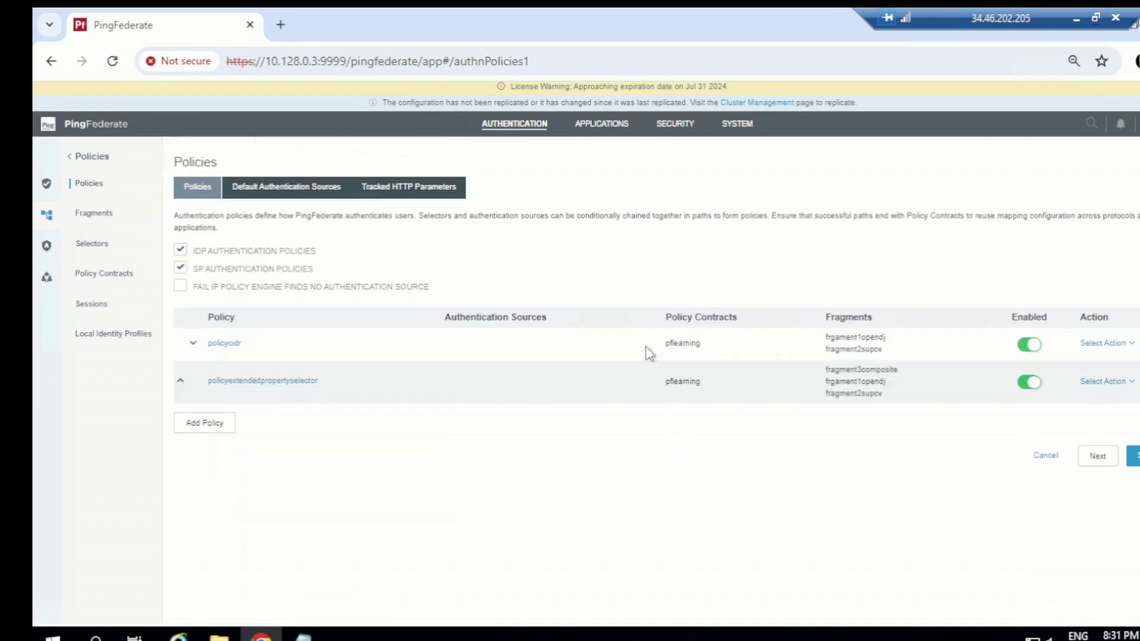
left_click(1134, 458)
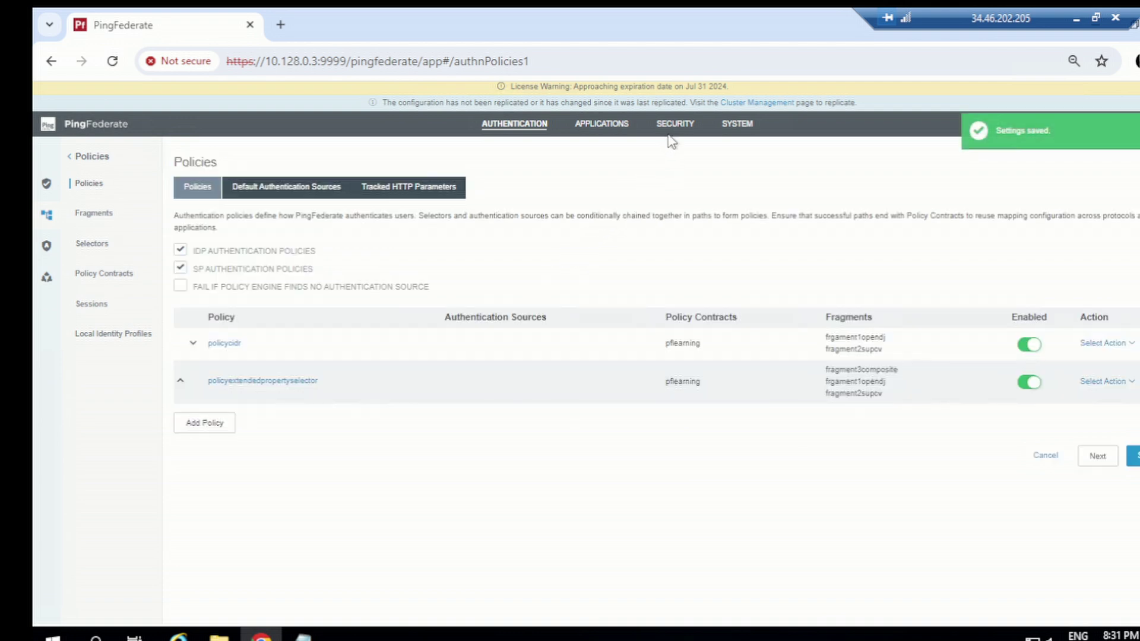
left_click(739, 103)
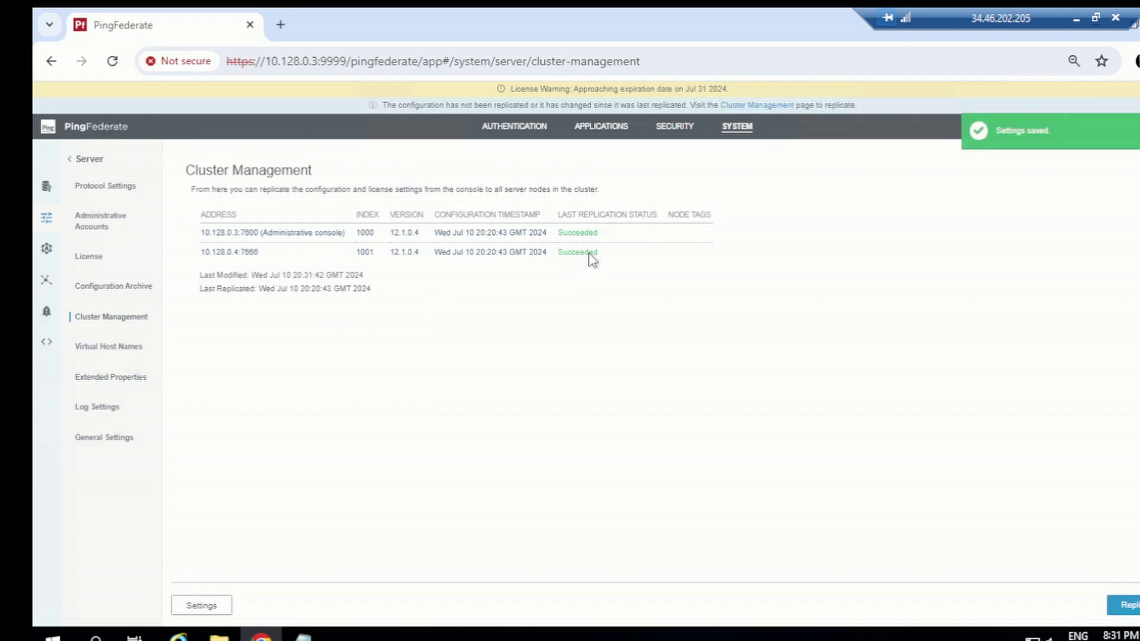
left_click(1124, 606)
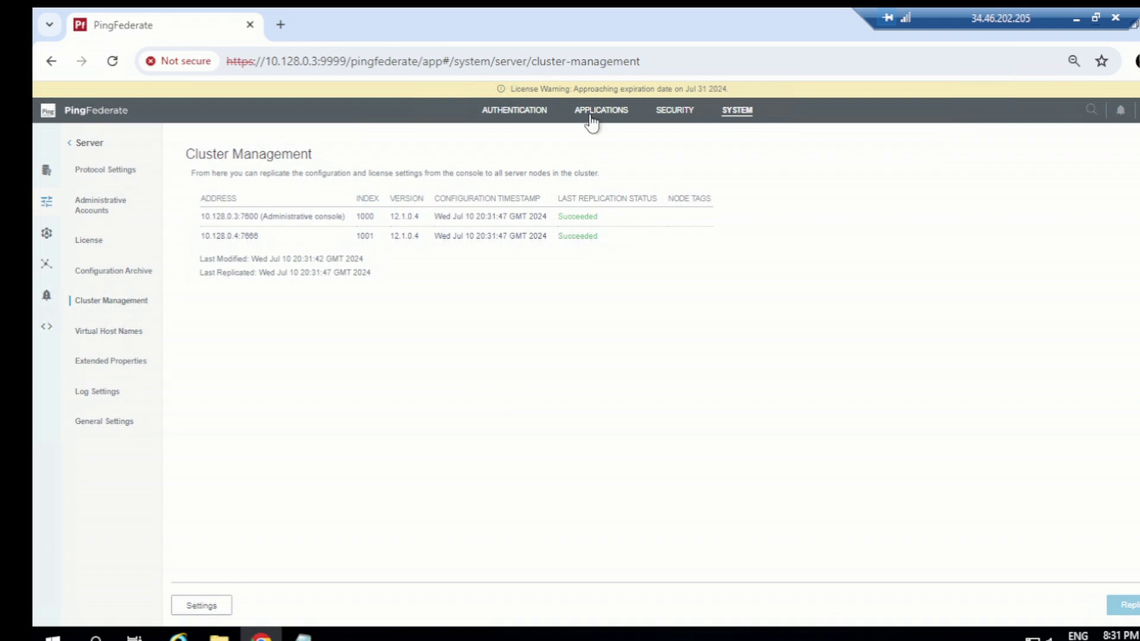
Step: Add a new authentication policy named policy3 that starts with the selector selector2csas
left_click(530, 113)
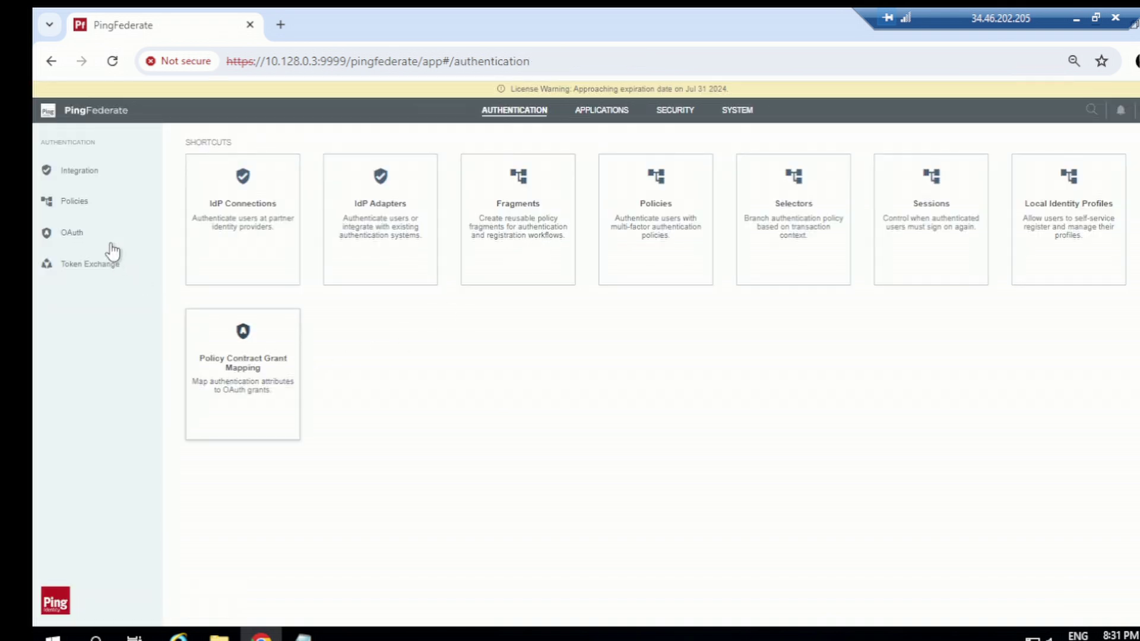
left_click(88, 202)
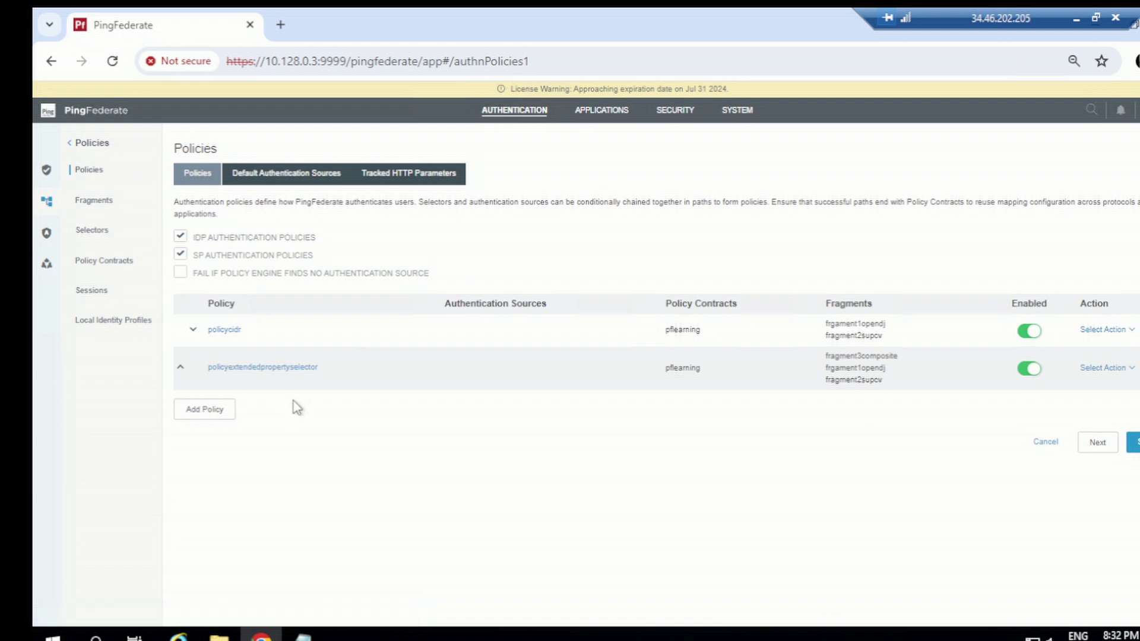
left_click(209, 414)
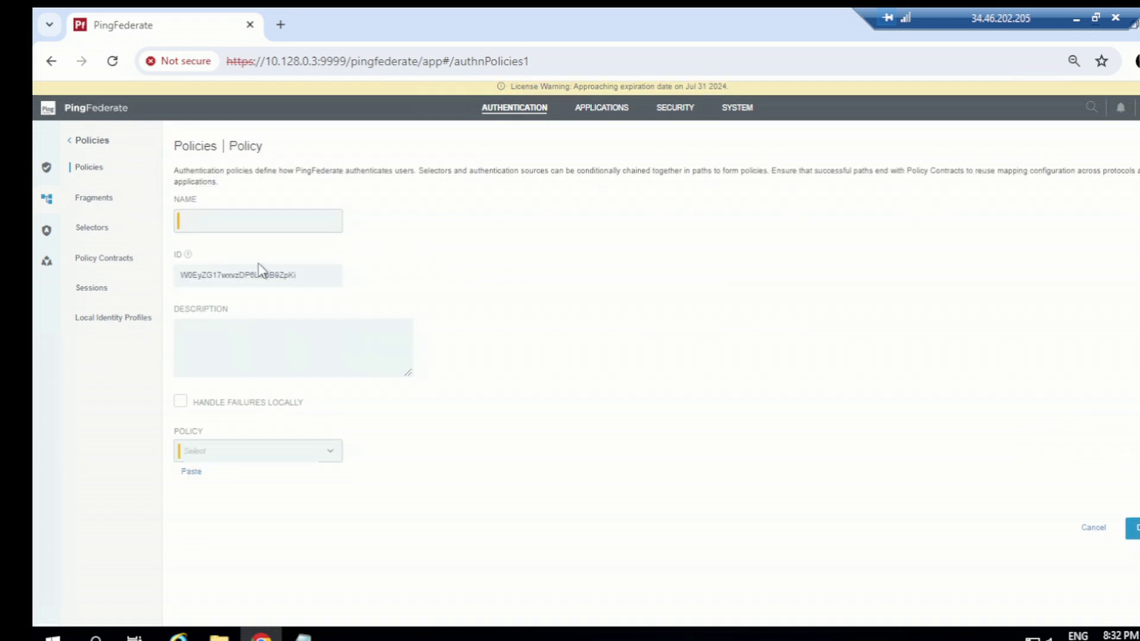
left_click(243, 225)
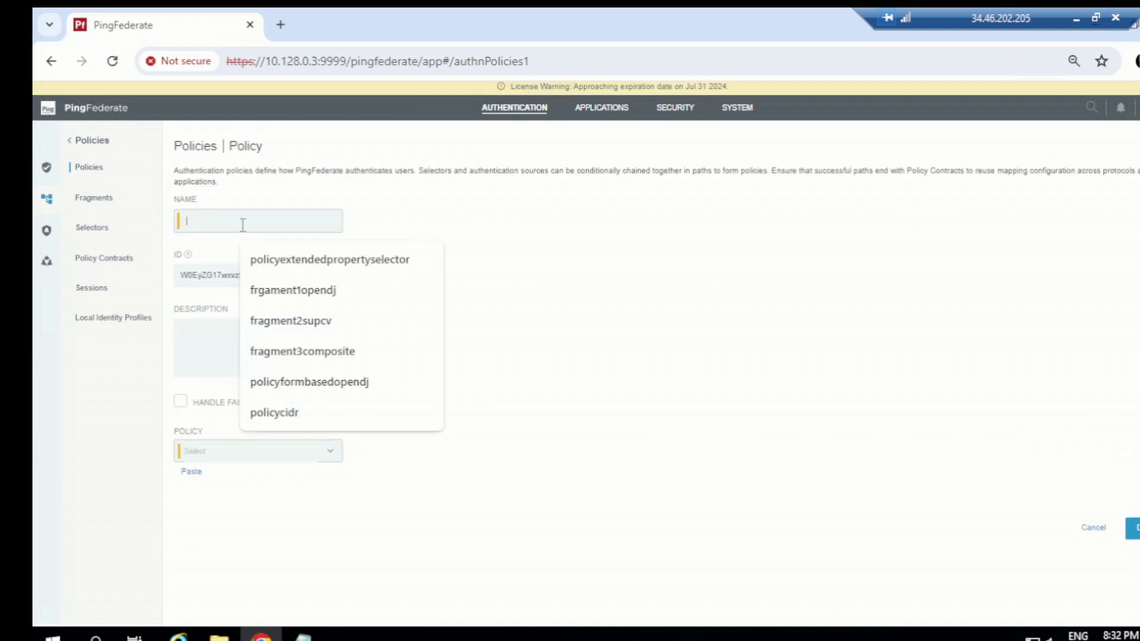
type("policy3")
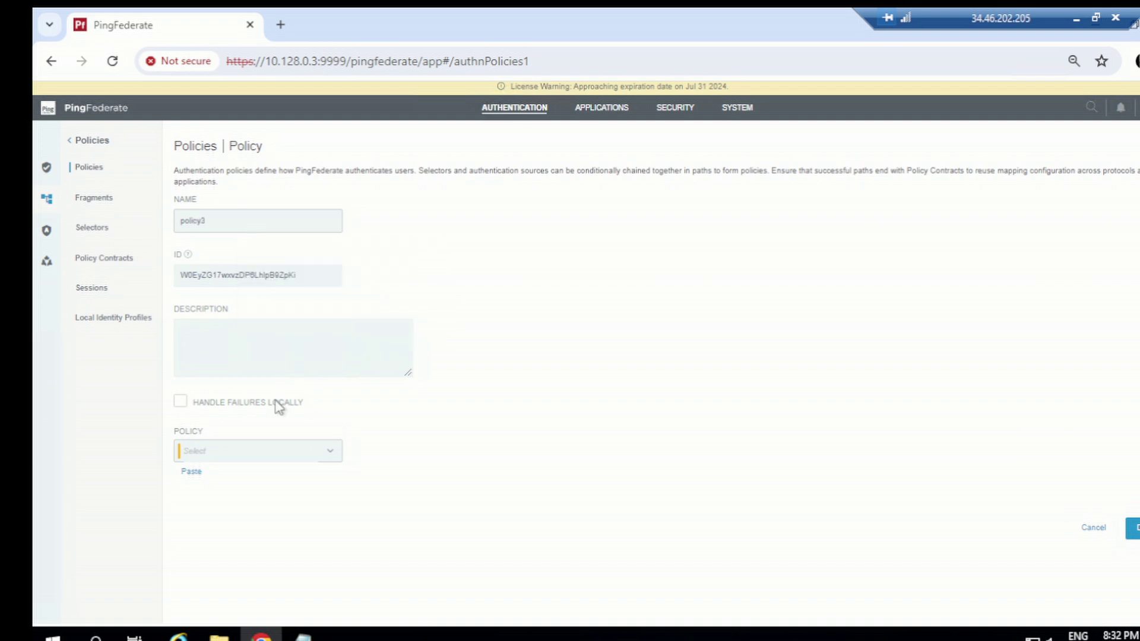
left_click(209, 452)
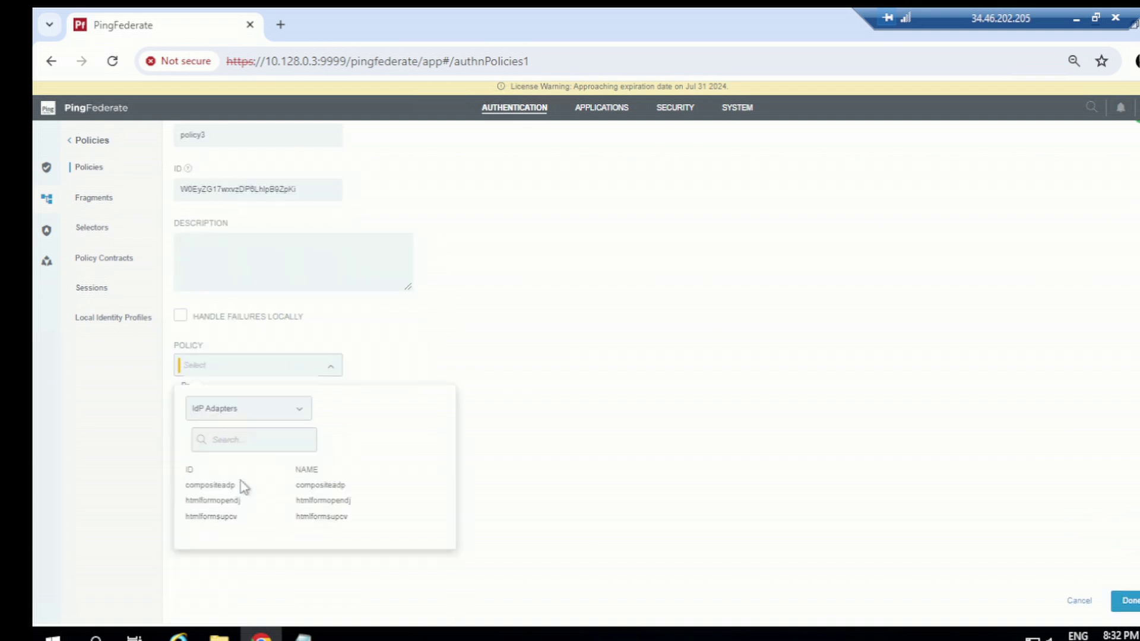
left_click(249, 411)
left_click(209, 446)
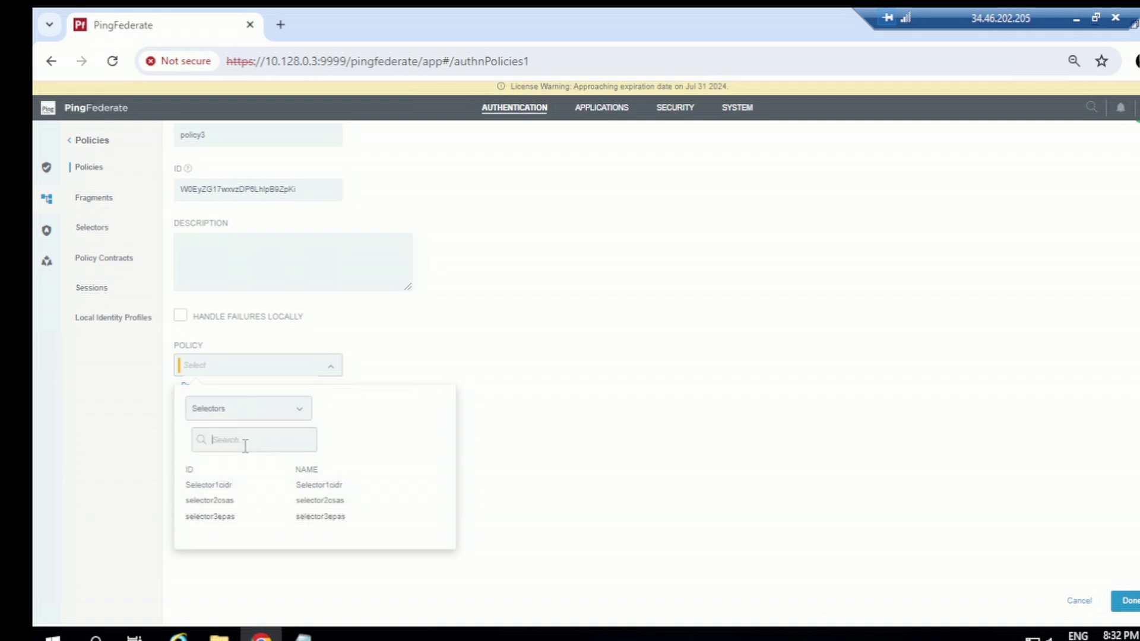
left_click(226, 506)
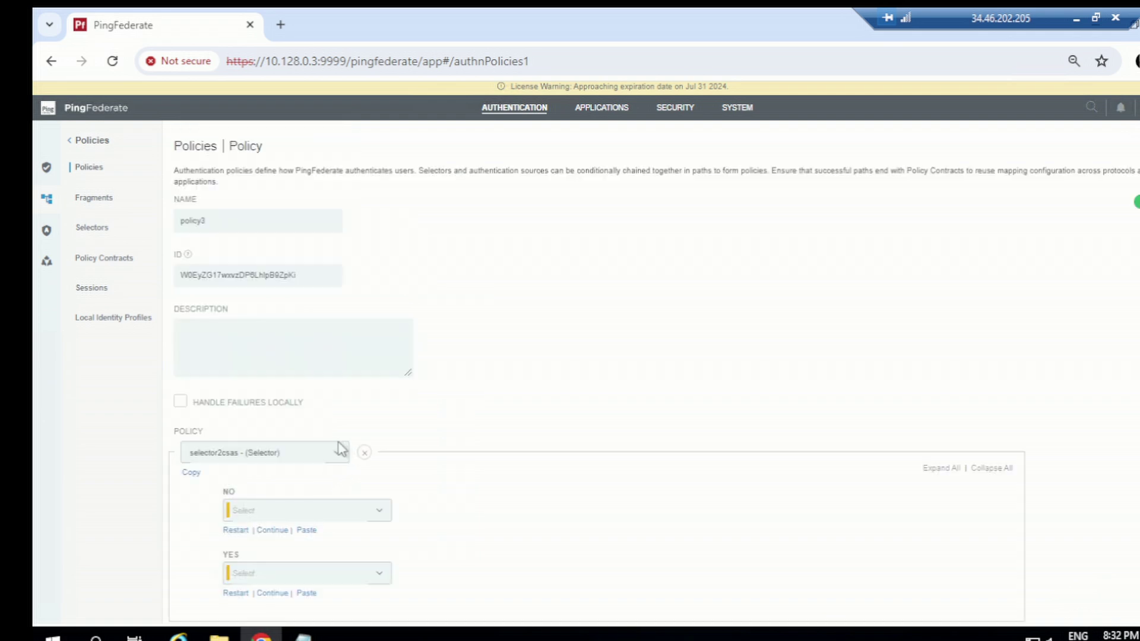
Step: Assign the fragment frgament1opendj to the YES path of policy3's selector
scroll(341, 449, "down", 1)
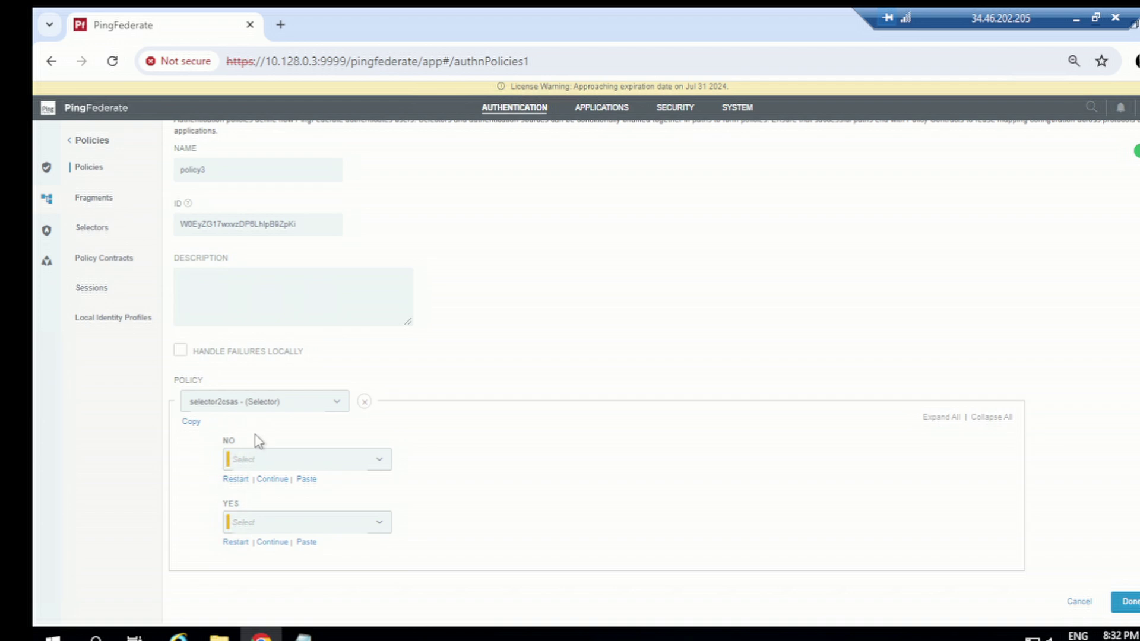
left_click(268, 523)
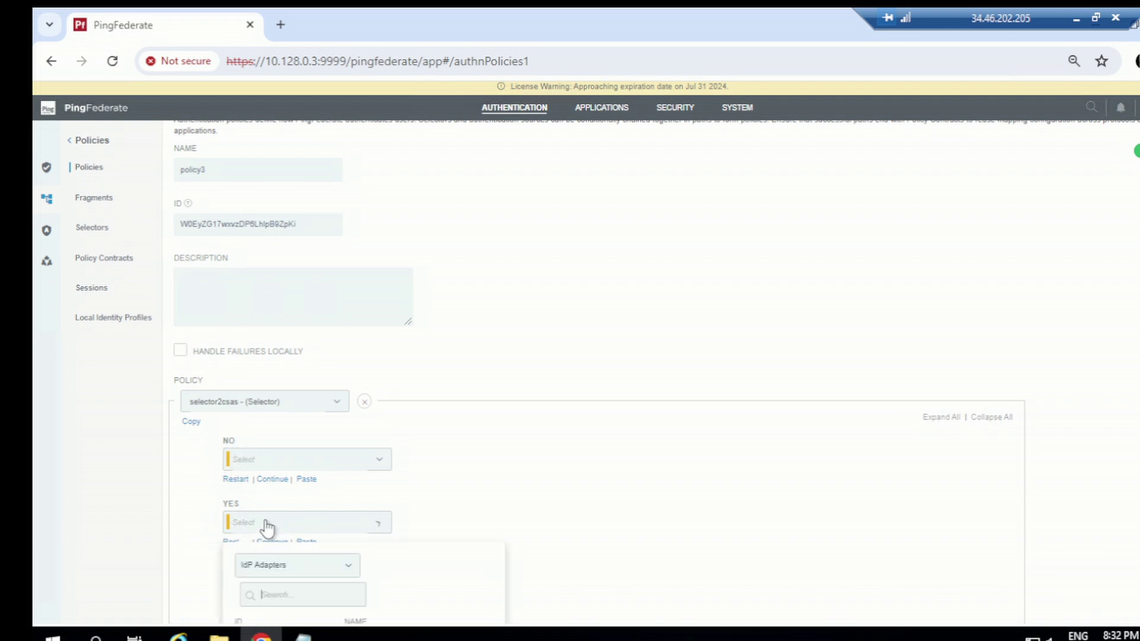
scroll(291, 532, "down", 2)
left_click(285, 423)
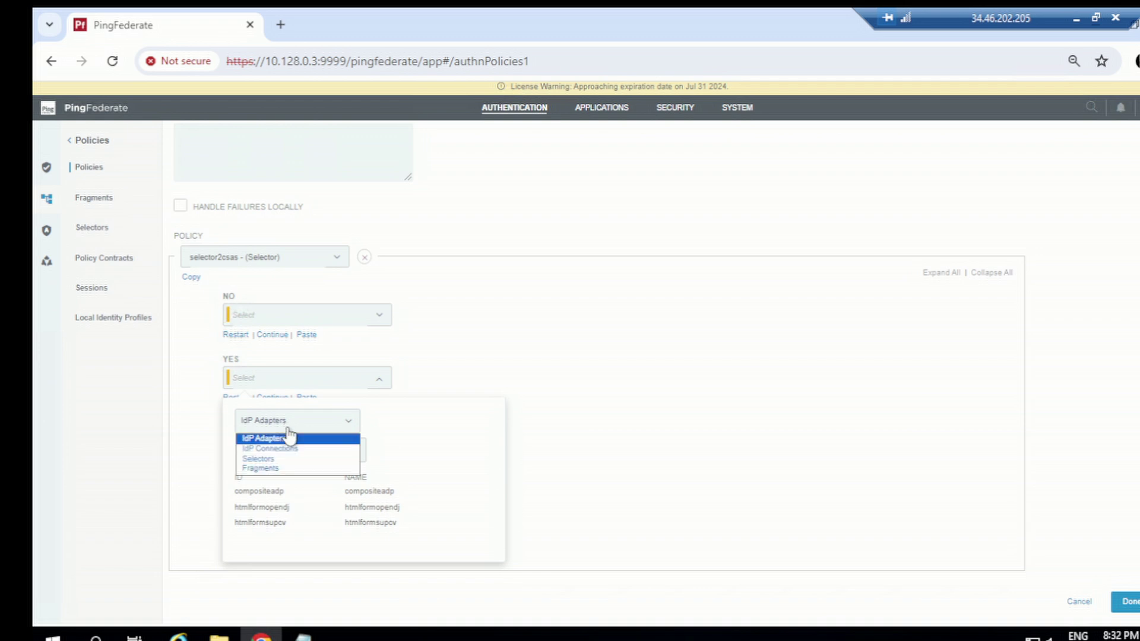
left_click(270, 474)
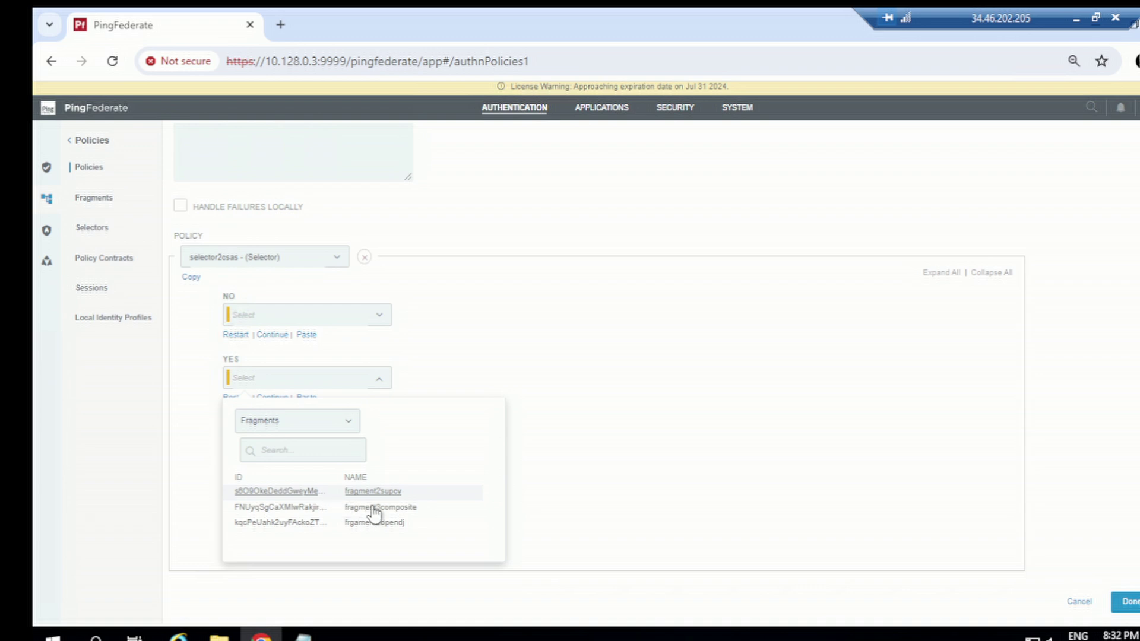
left_click(293, 509)
Step: Assign the fragment fragment2supcv to the NO path of policy3's selector
scroll(267, 429, "down", 2)
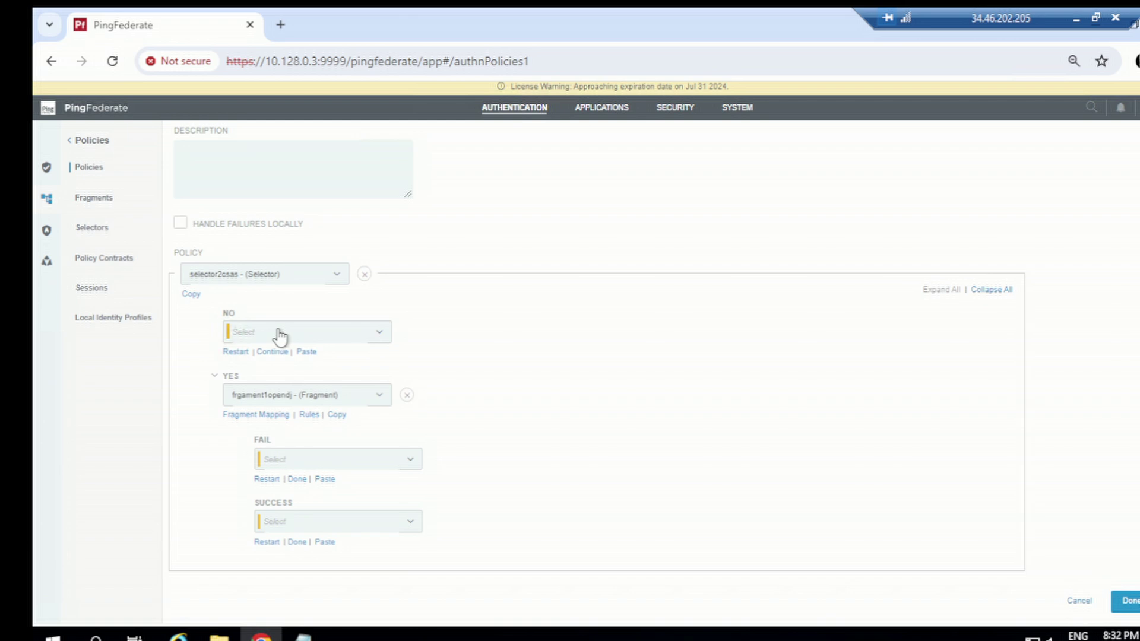
left_click(279, 334)
left_click(285, 377)
left_click(273, 424)
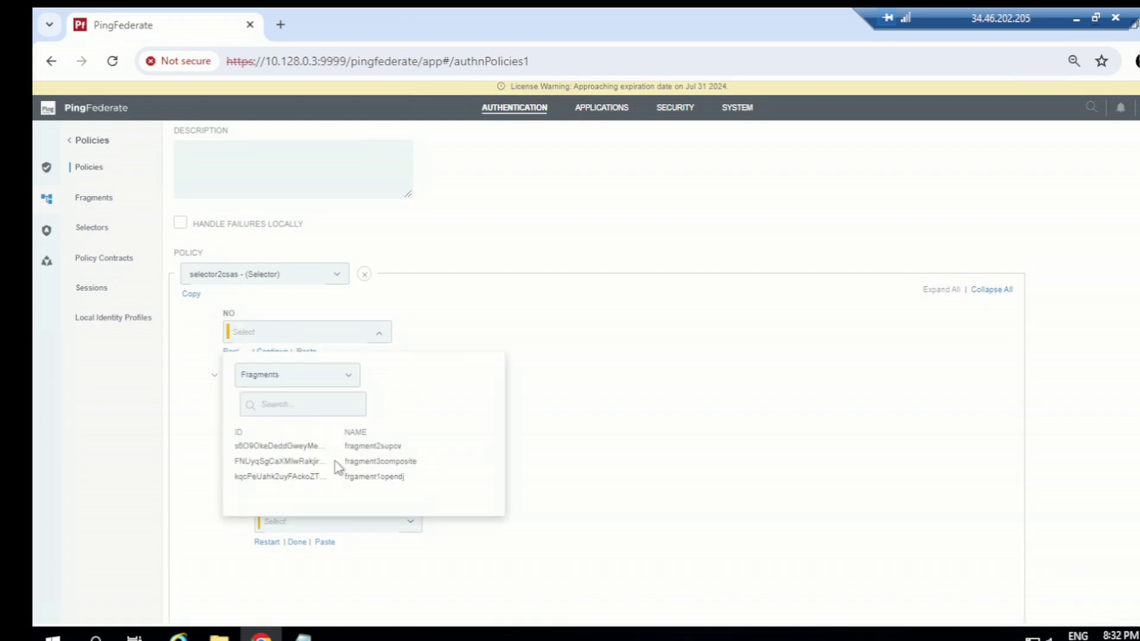
left_click(382, 450)
Step: Set the fragment2supcv branch to Done on FAIL and to the policy contract pflearning on SUCCESS
scroll(275, 323, "down", 2)
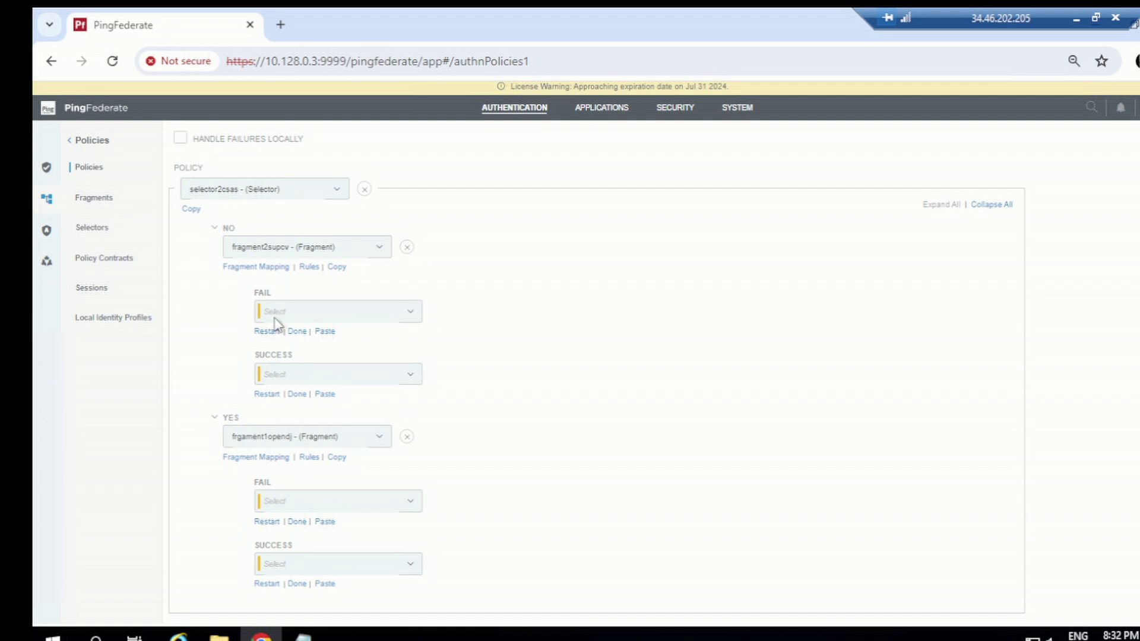
left_click(297, 331)
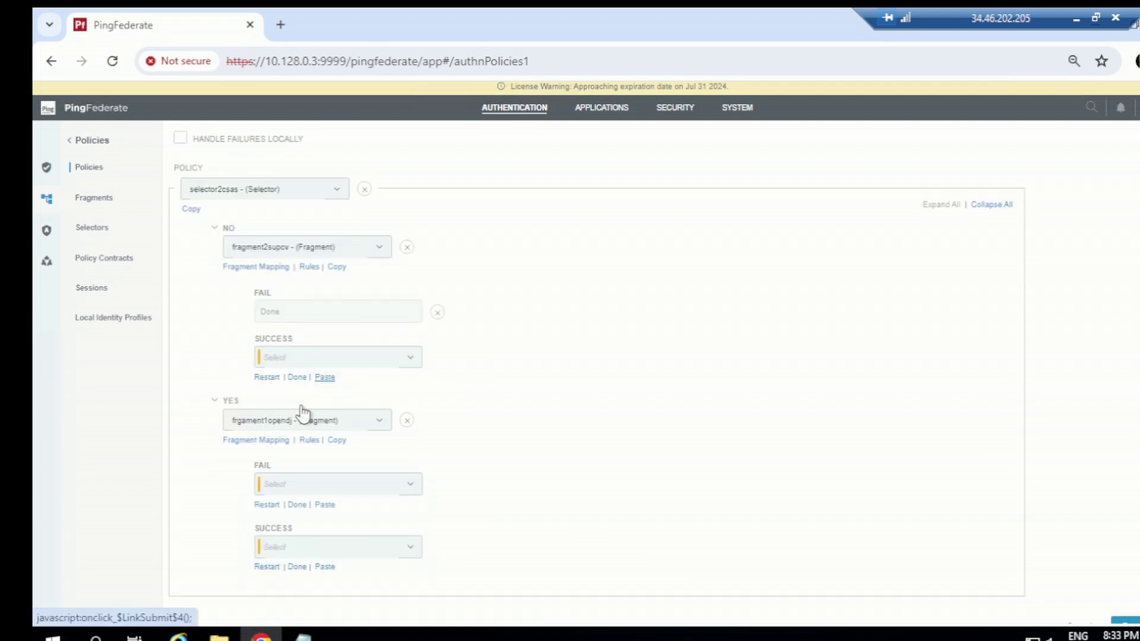
left_click(307, 362)
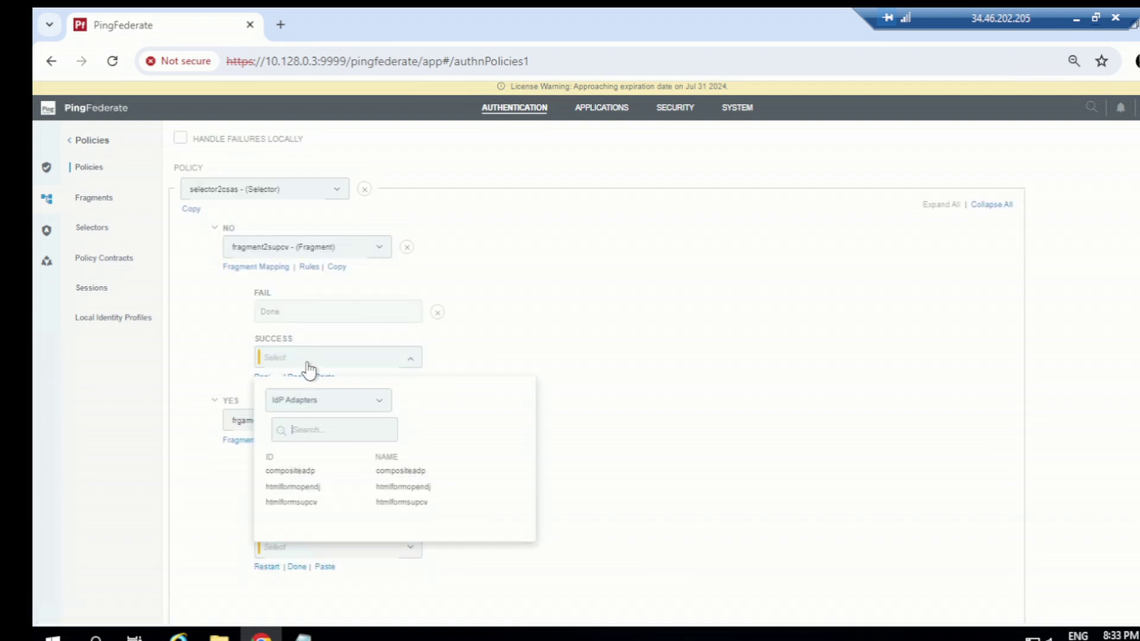
left_click(321, 402)
left_click(304, 456)
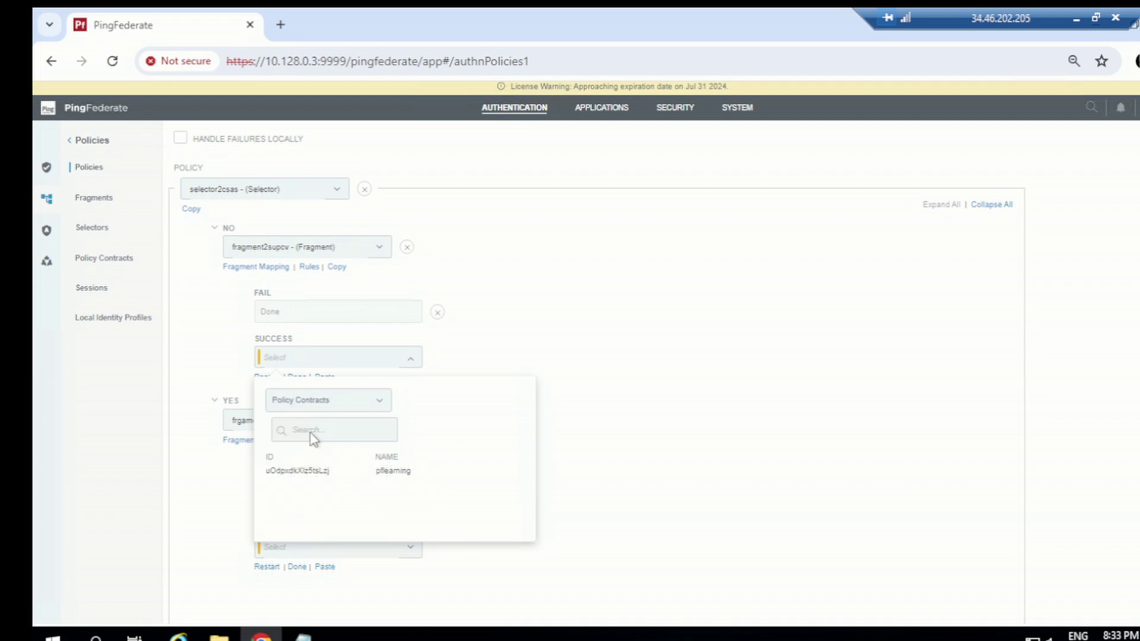
left_click(312, 472)
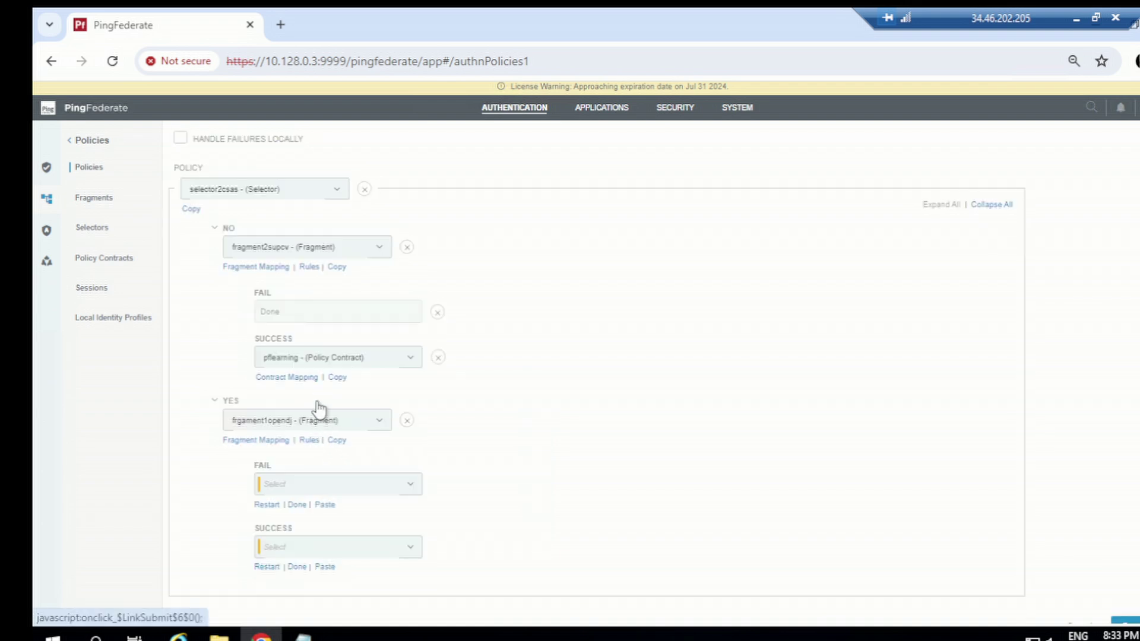
Step: In the fragment2supcv branch's contract mapping, set the source of email, subject and username to Fragment (fragment2supcv)
left_click(286, 377)
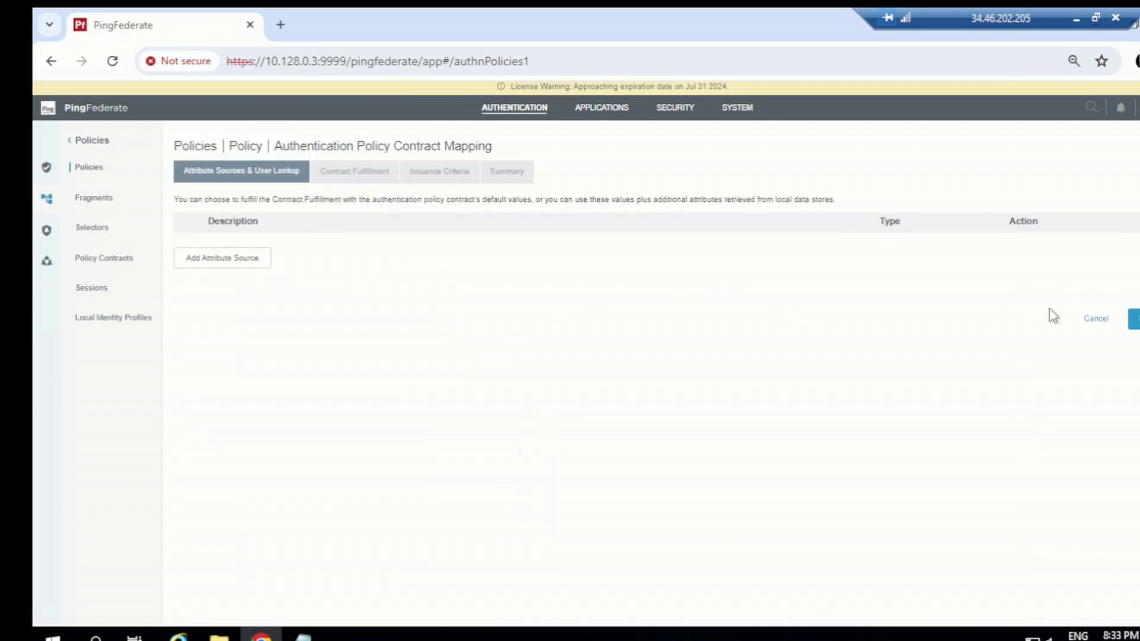
left_click(1133, 319)
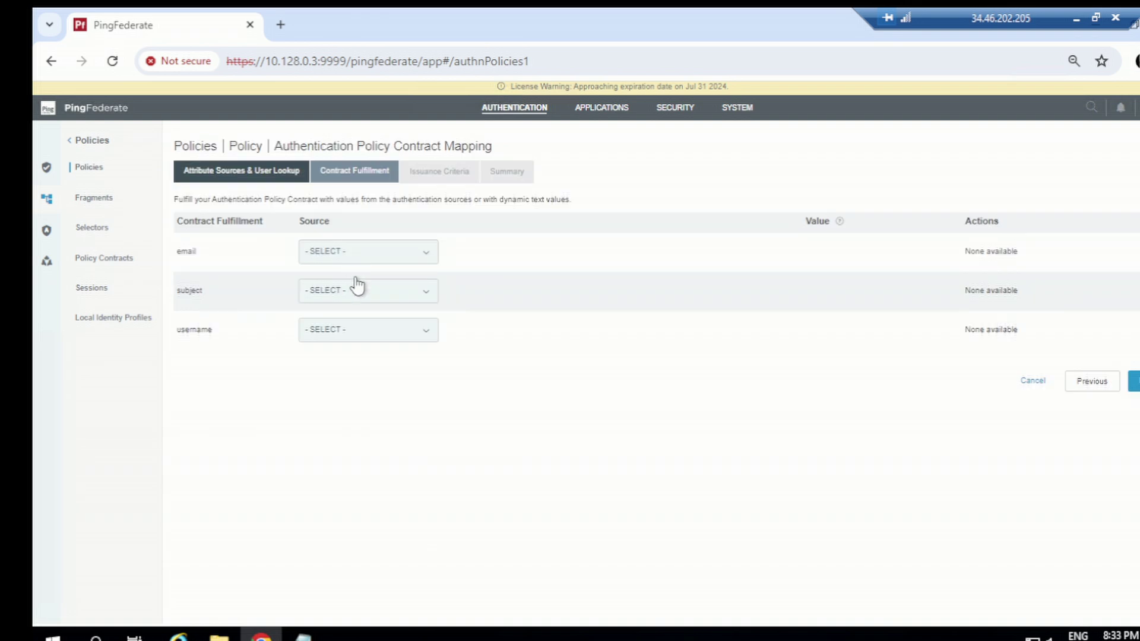
left_click(355, 253)
left_click(372, 308)
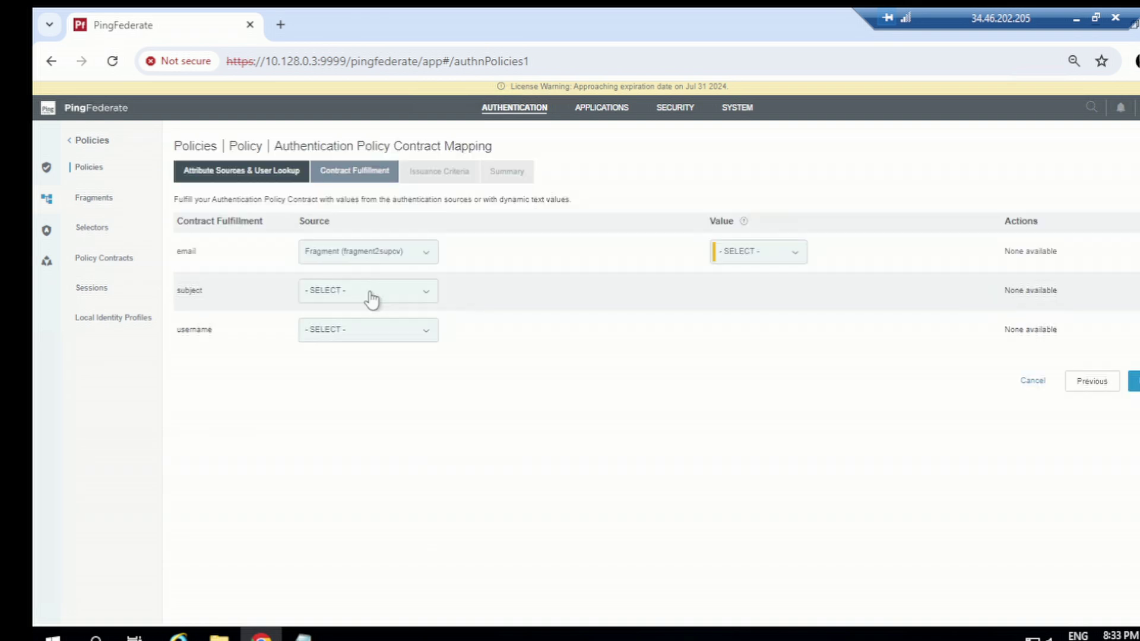
left_click(370, 296)
left_click(374, 351)
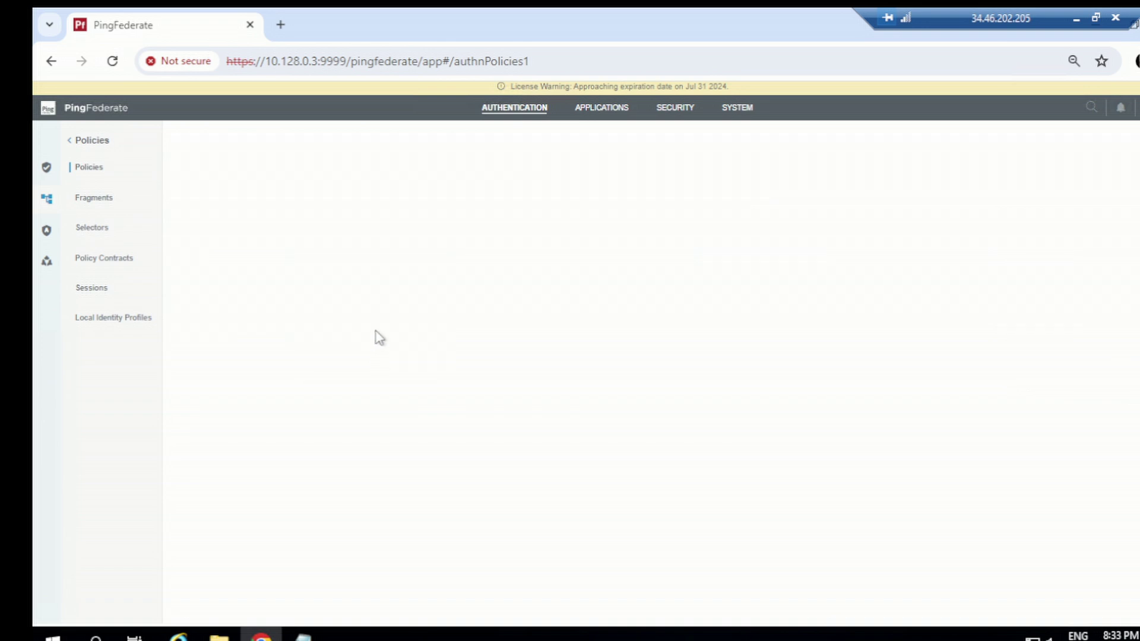
left_click(376, 332)
left_click(384, 390)
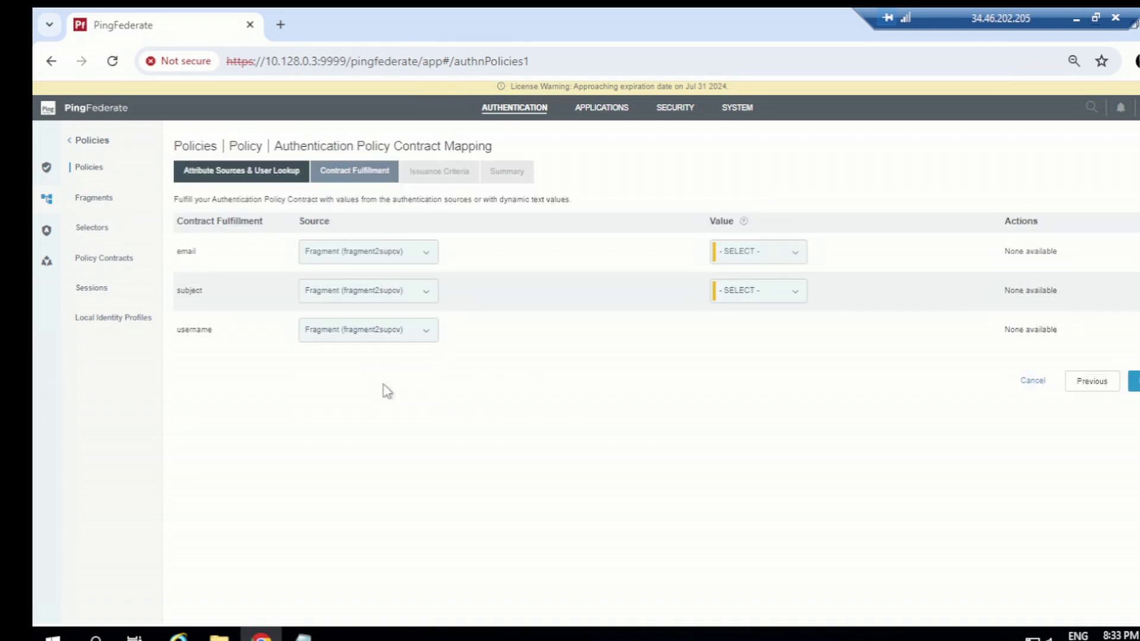
Step: Map email to the value email and both subject and username to username, and complete the fragment2supcv branch's contract mapping
left_click(751, 257)
left_click(741, 284)
left_click(751, 298)
left_click(749, 339)
left_click(747, 331)
left_click(739, 377)
left_click(1134, 381)
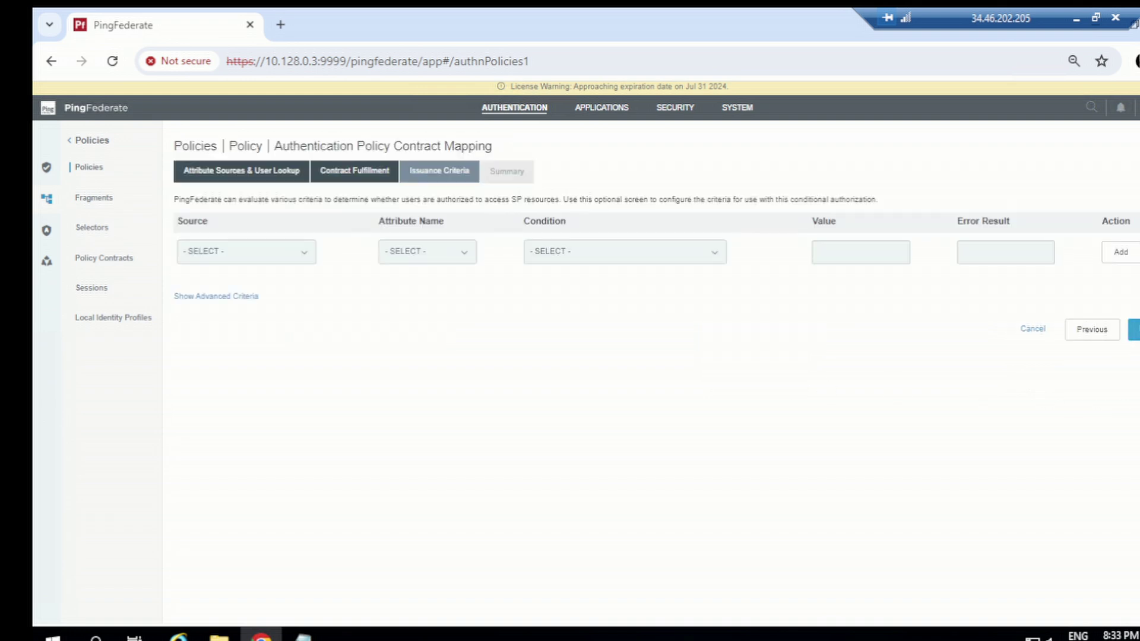
left_click(1133, 330)
left_click(1128, 440)
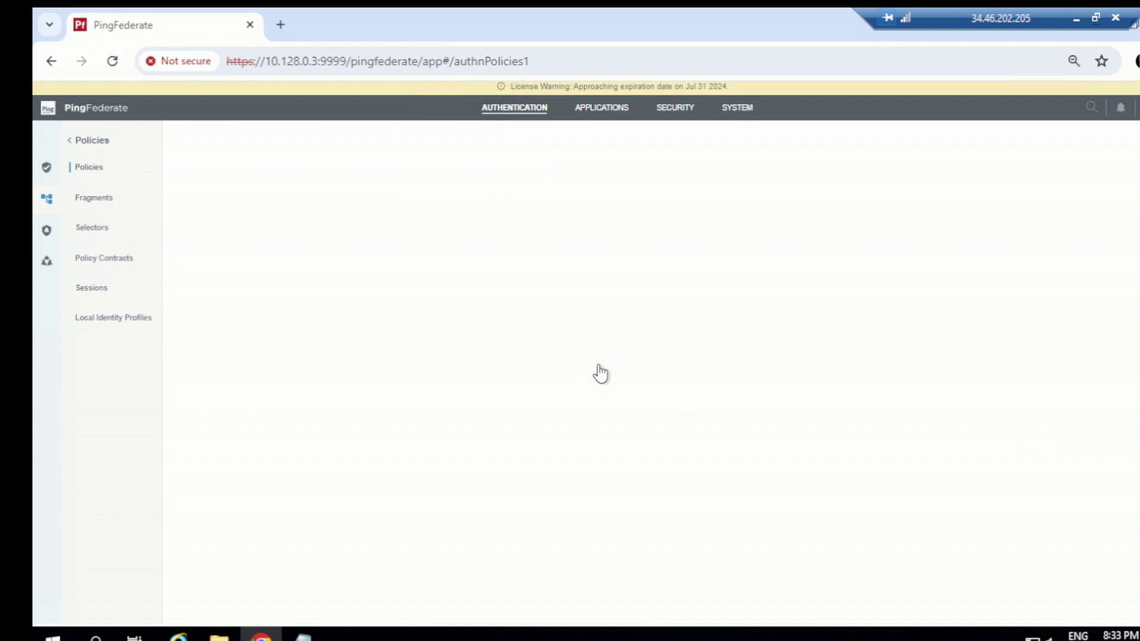
Step: Set the frgament1opendj branch to Done on FAIL and to the policy contract pflearning on SUCCESS
scroll(321, 461, "down", 5)
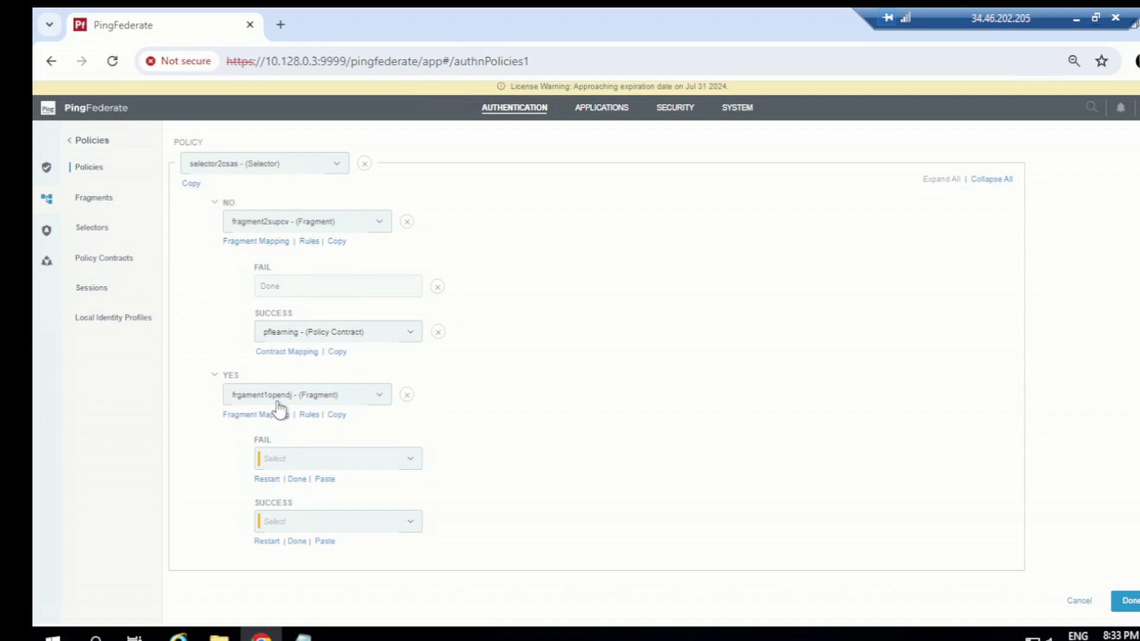
left_click(296, 479)
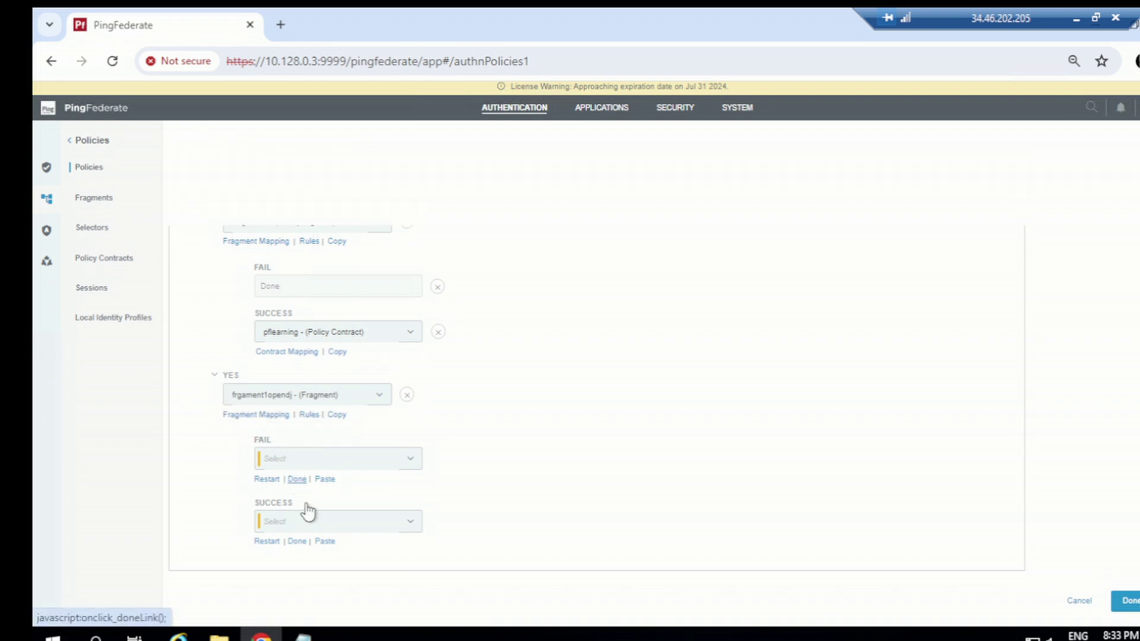
left_click(314, 525)
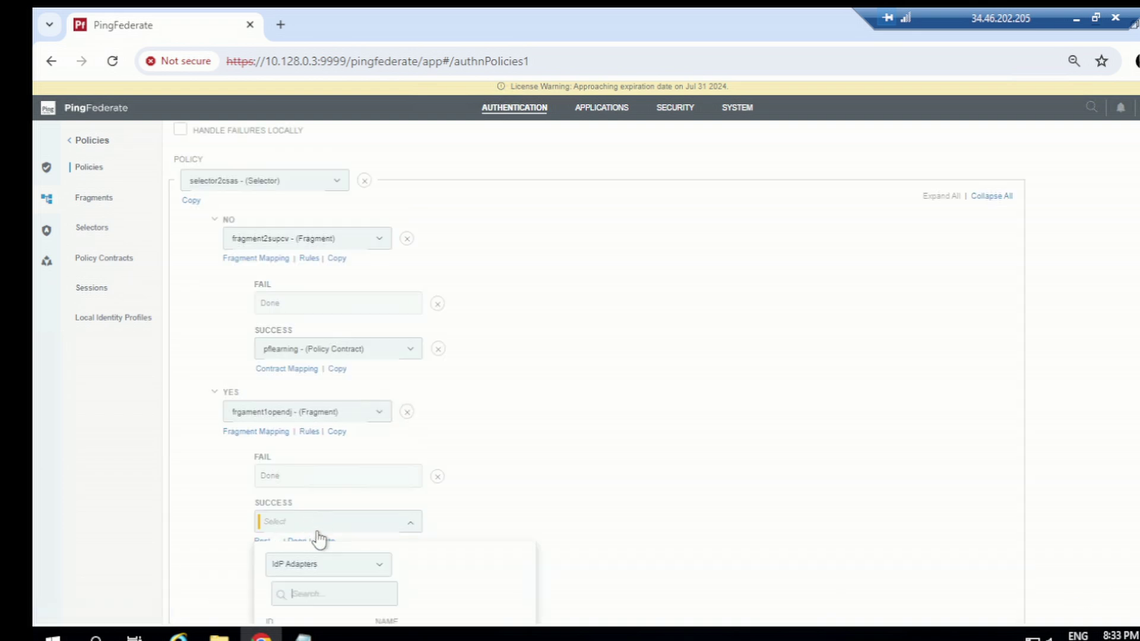
left_click(321, 564)
left_click(326, 537)
scroll(330, 538, "down", 3)
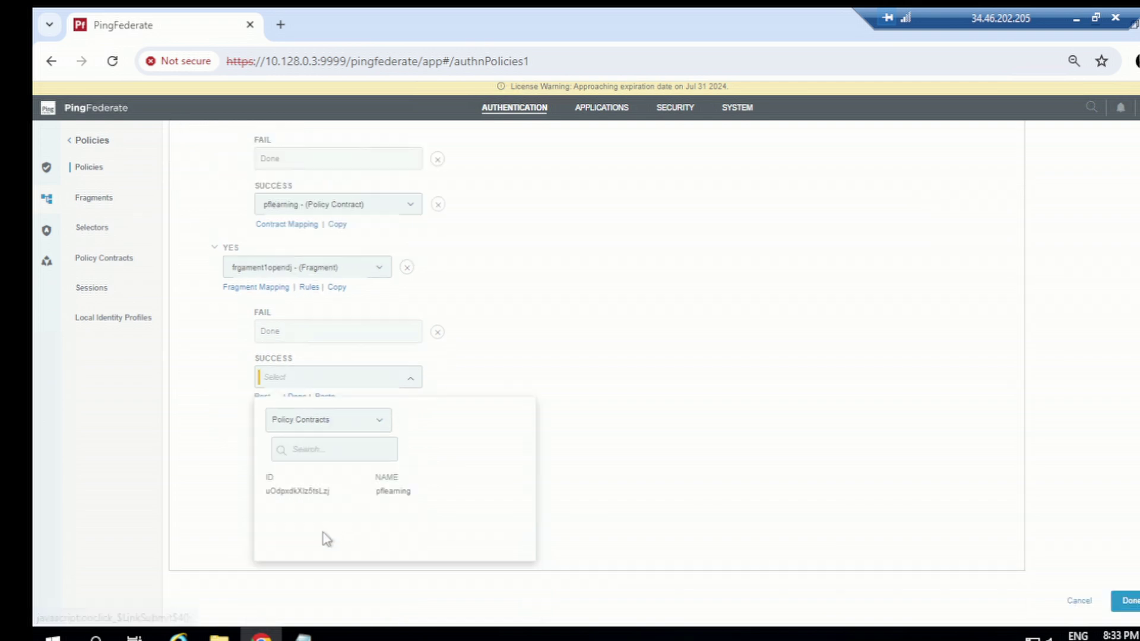
left_click(321, 496)
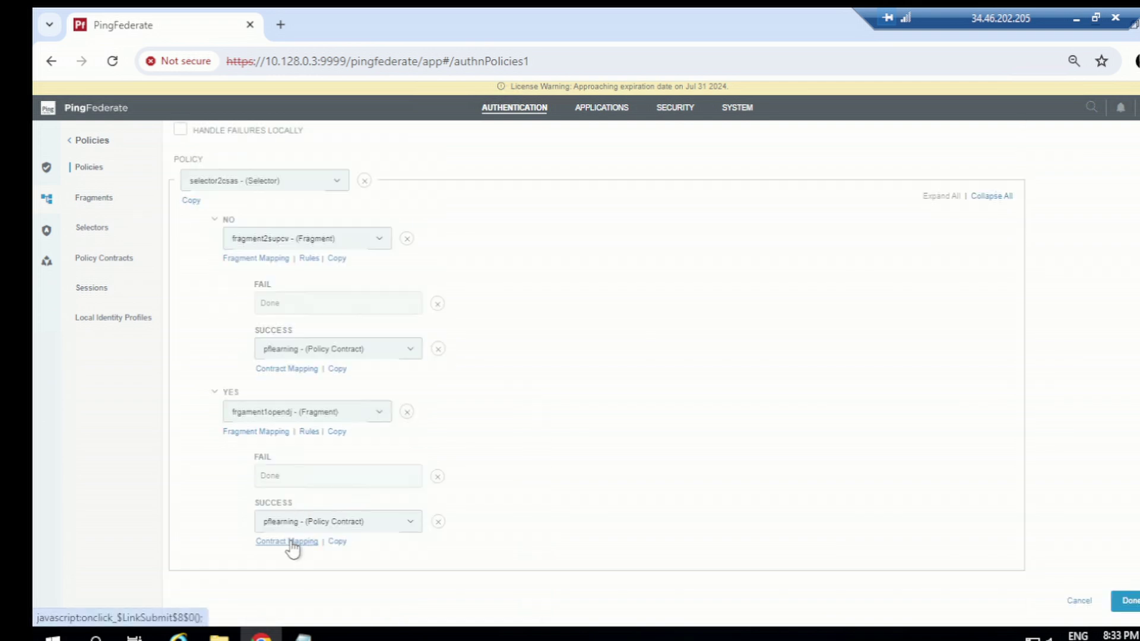
Step: In the frgament1opendj branch's contract mapping, set the source of email, subject and username to Fragment (frgament1opendj)
left_click(291, 542)
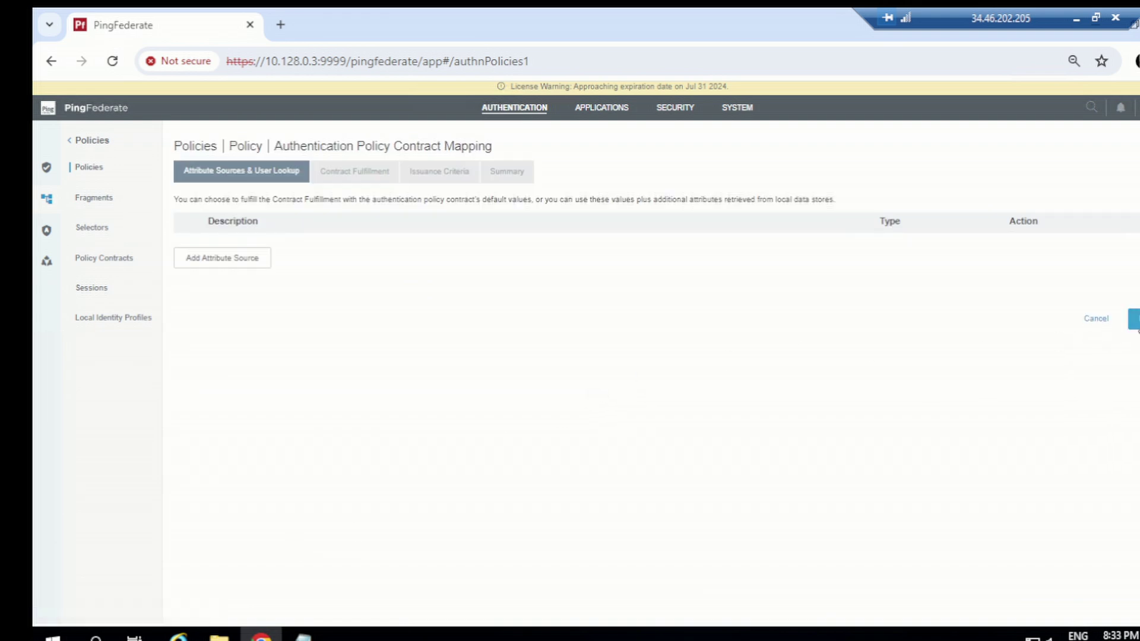
left_click(1135, 324)
left_click(354, 253)
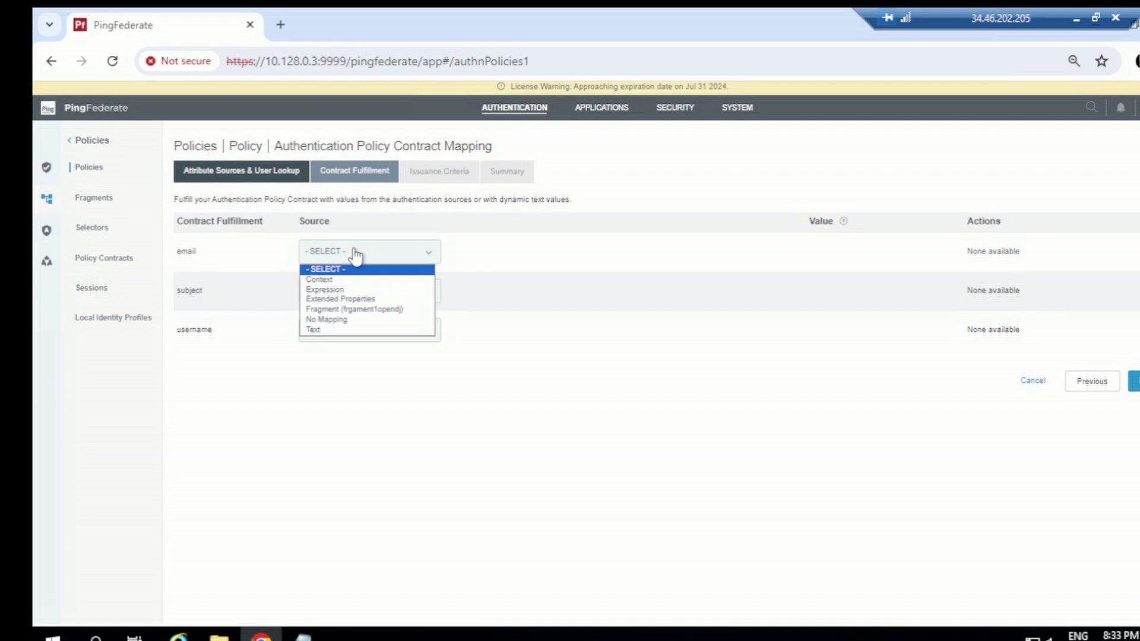
left_click(346, 309)
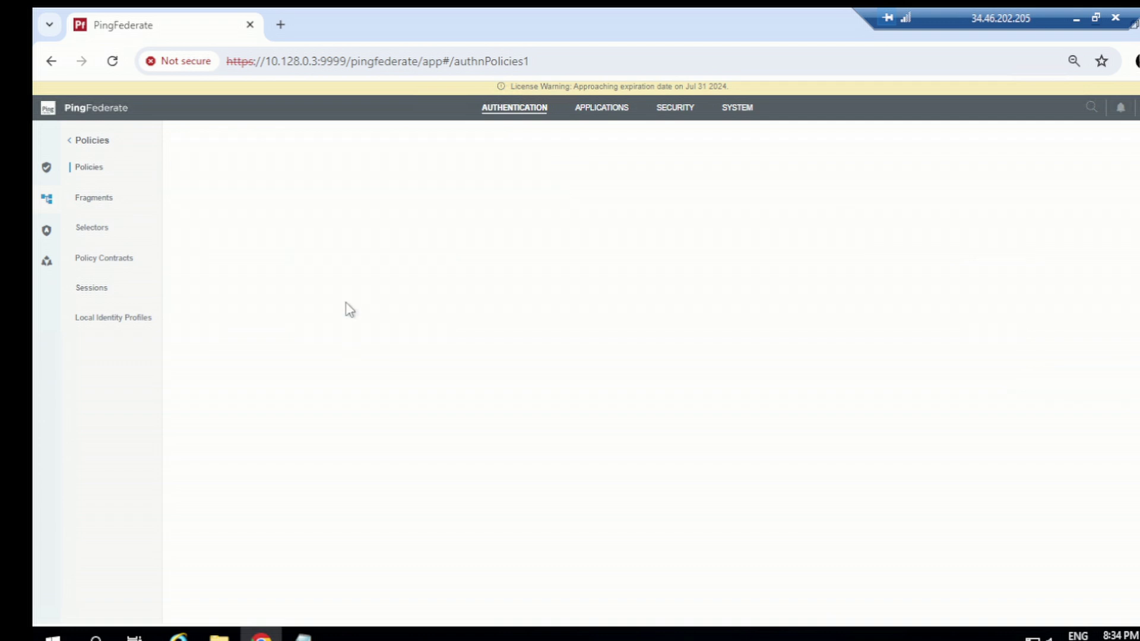
left_click(347, 297)
left_click(371, 350)
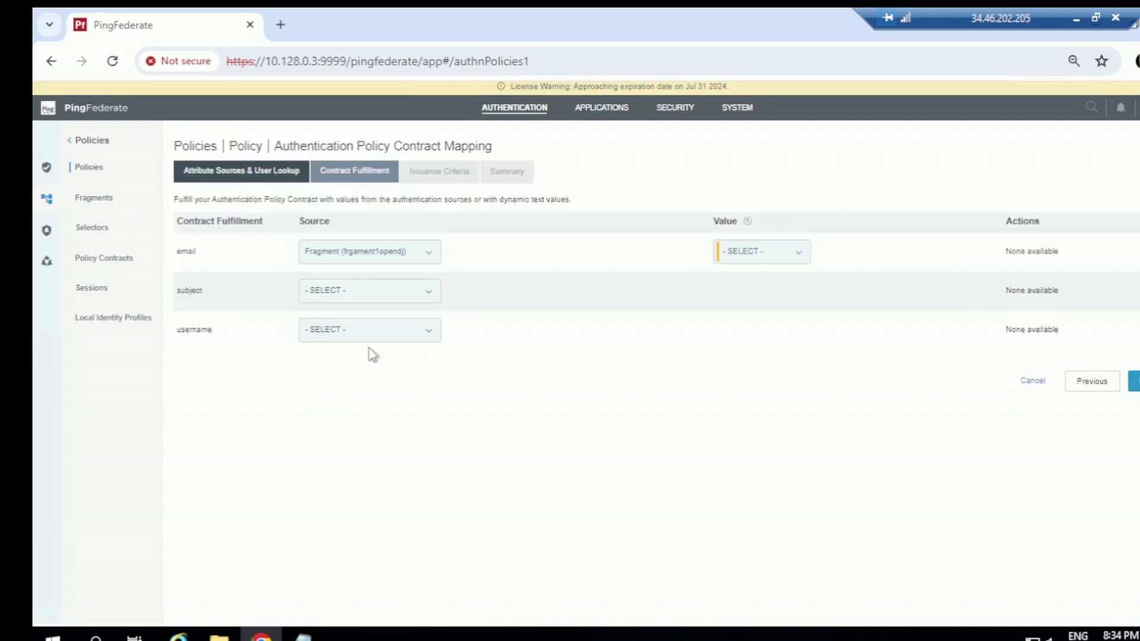
left_click(369, 333)
left_click(392, 389)
Step: Map email to the value email and both subject and username to username, and complete the frgament1opendj branch's contract mapping
left_click(755, 256)
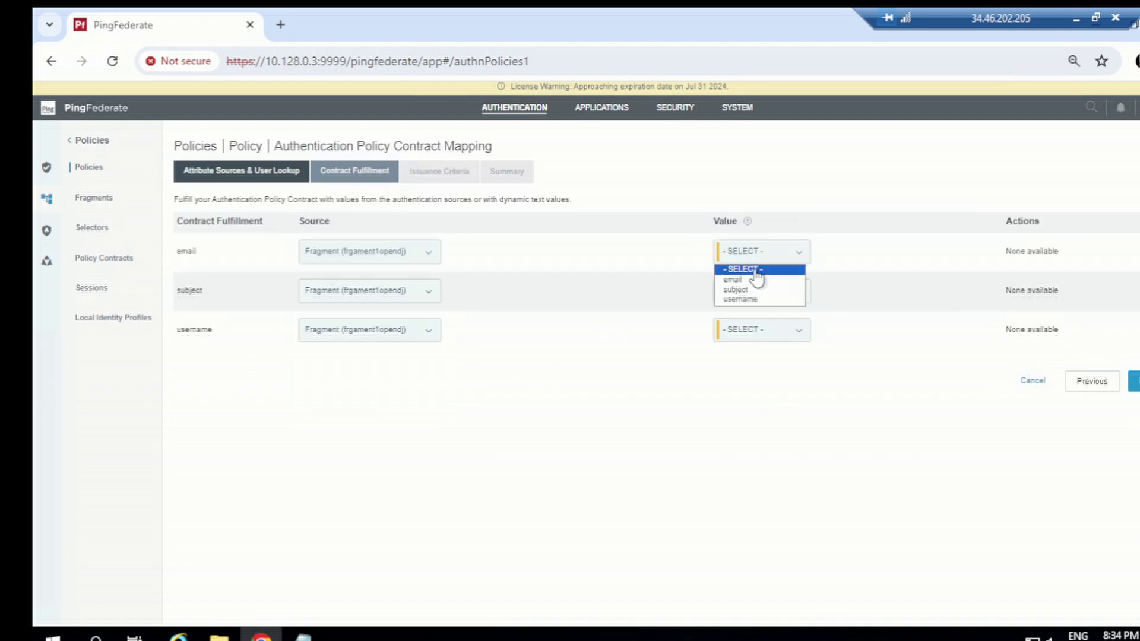
left_click(746, 283)
left_click(753, 297)
left_click(746, 343)
left_click(749, 330)
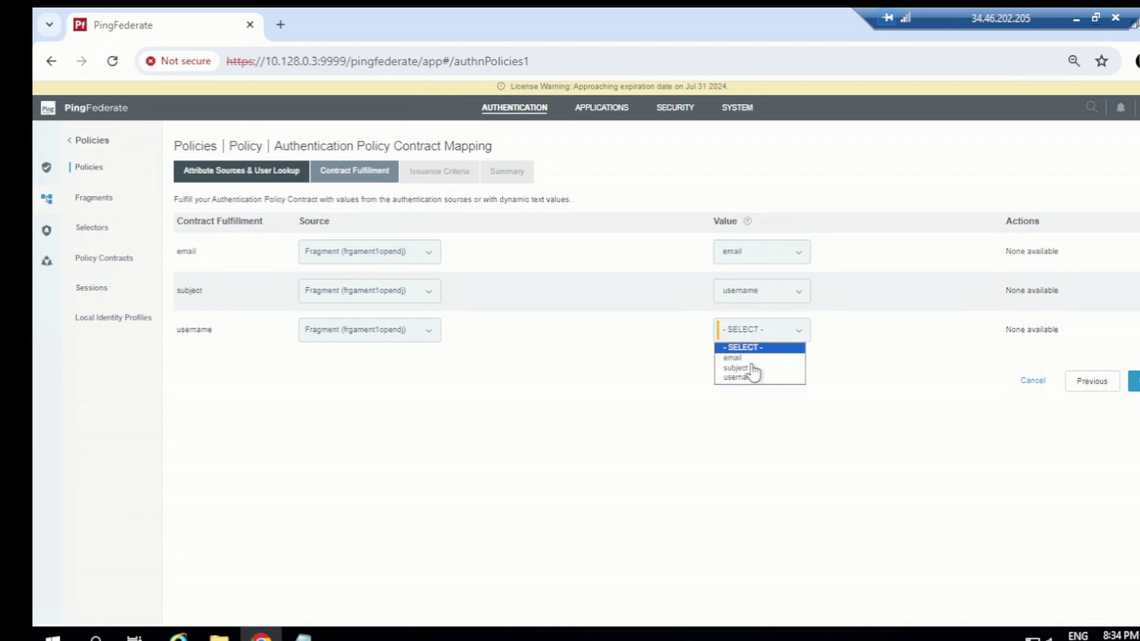
left_click(749, 376)
left_click(1134, 382)
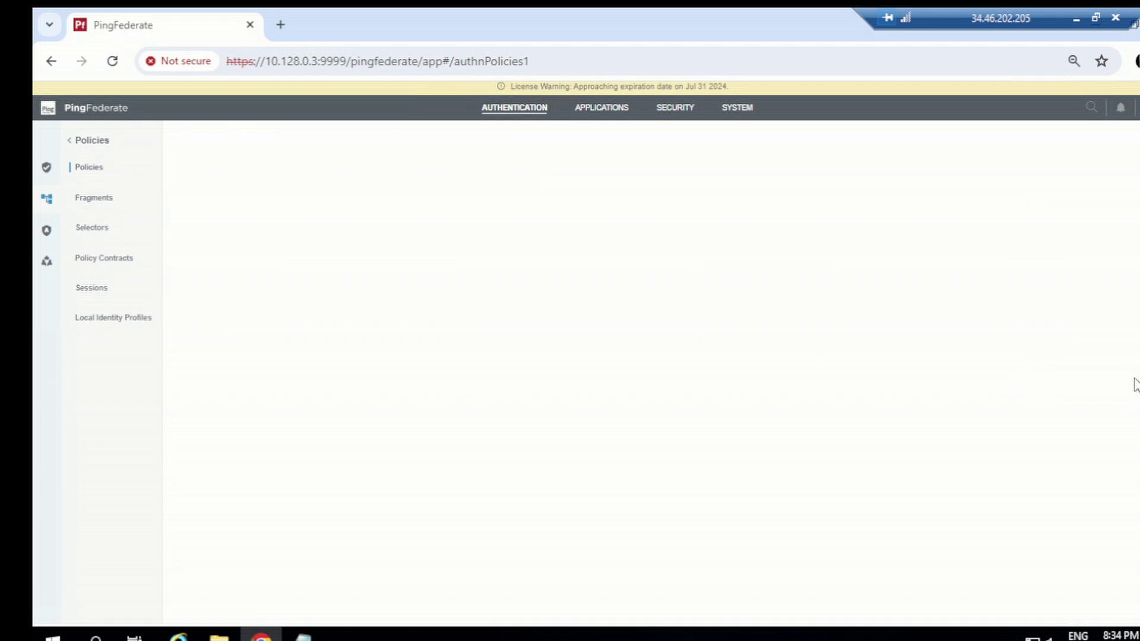
left_click(1134, 330)
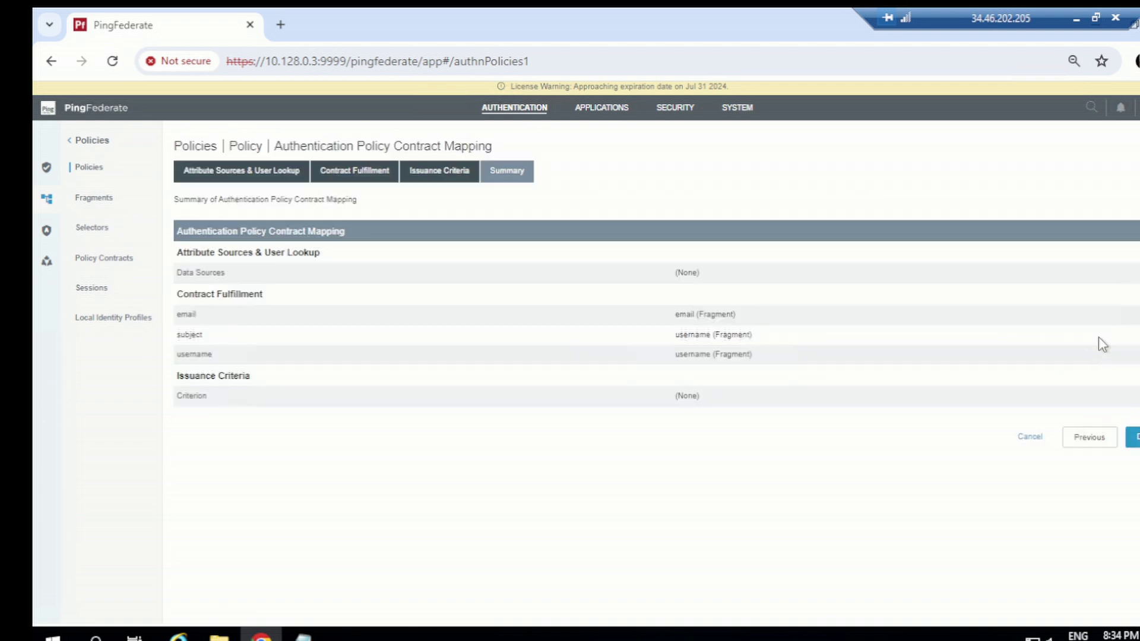
left_click(1134, 438)
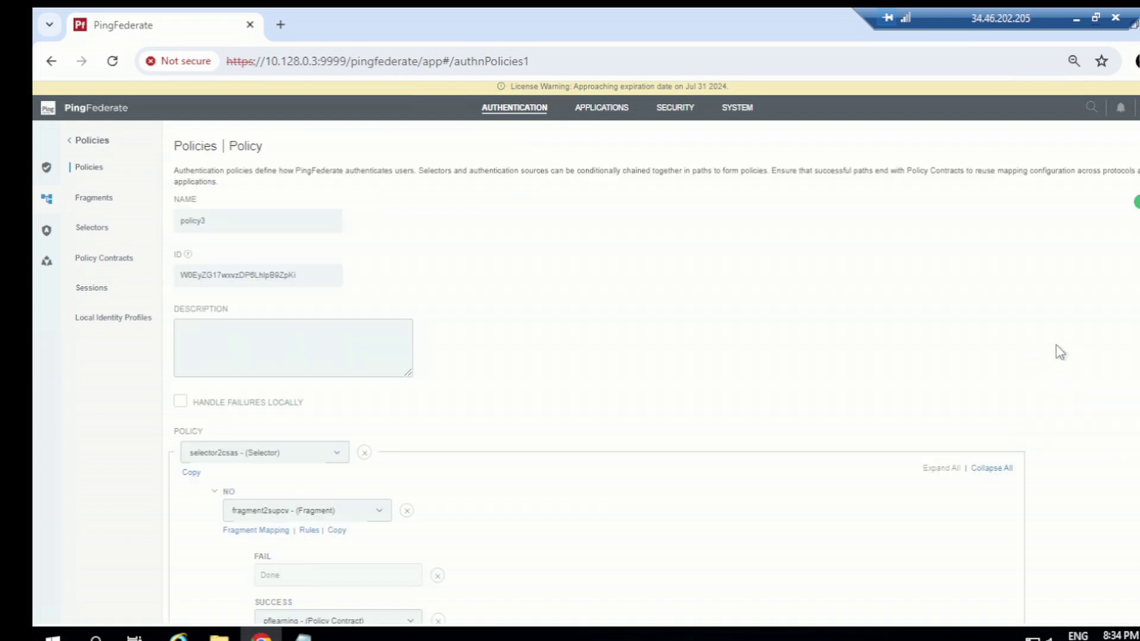
Step: Complete and save policy3, and replicate the configuration to the cluster nodes
scroll(1009, 392, "down", 5)
left_click(1128, 601)
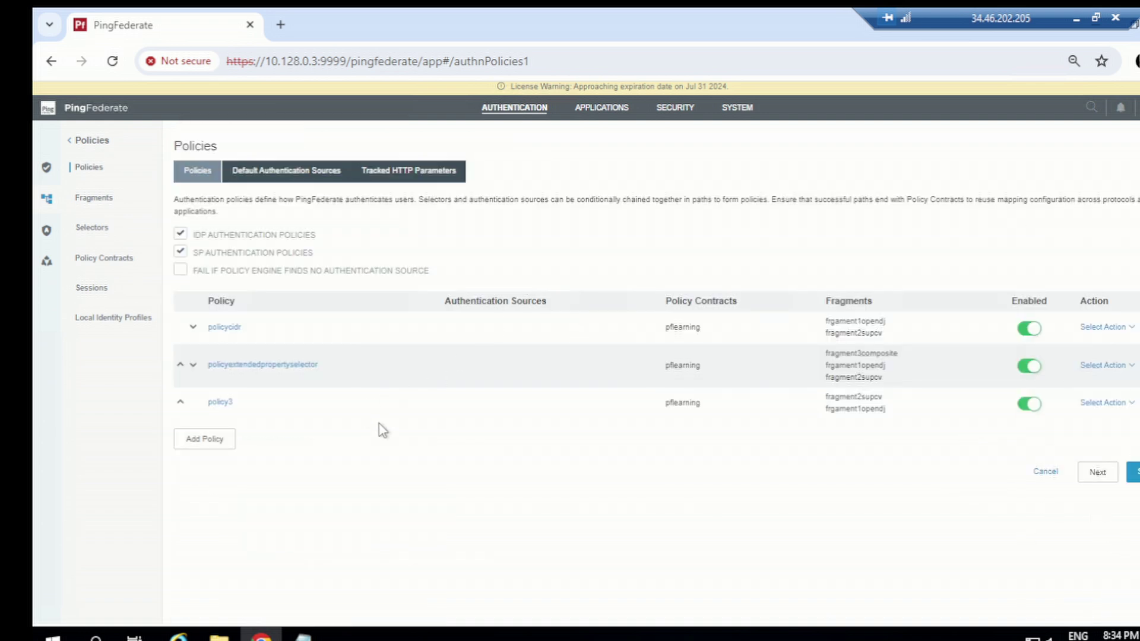
left_click(1135, 473)
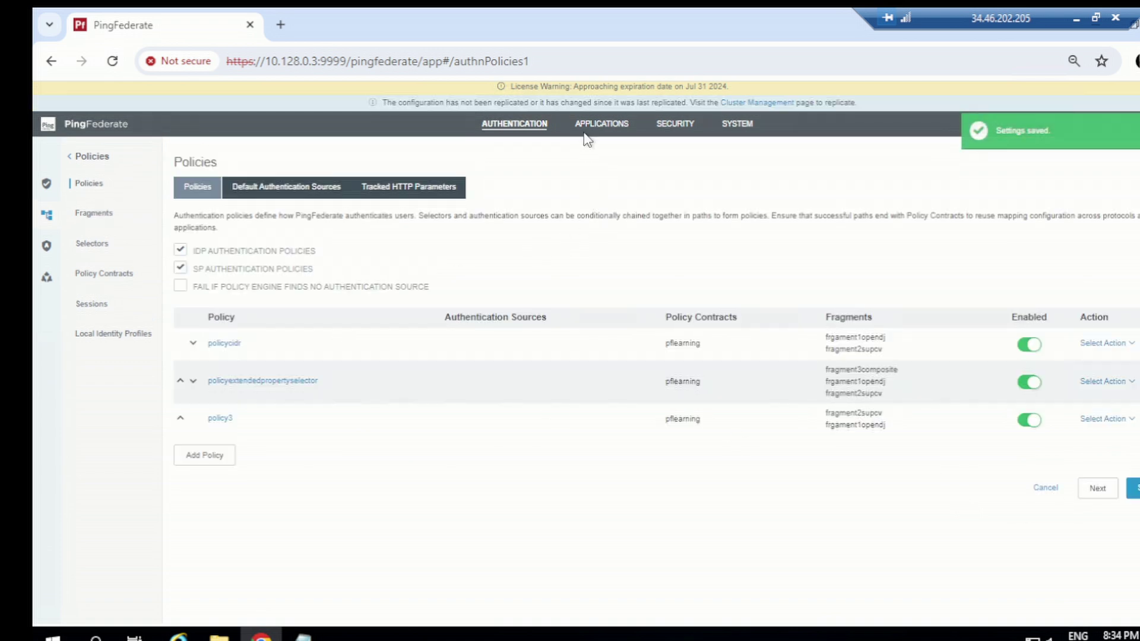
left_click(741, 103)
left_click(1116, 604)
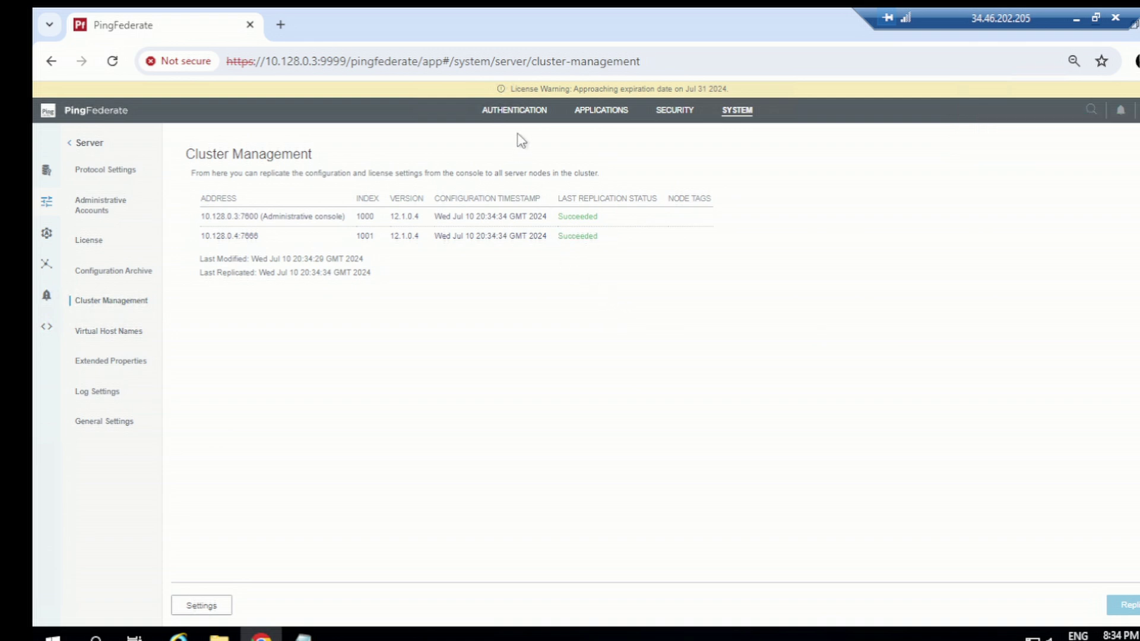
Step: Review the list of authentication policies and the adapter and contract settings of the fragment fragment2supcv
left_click(515, 113)
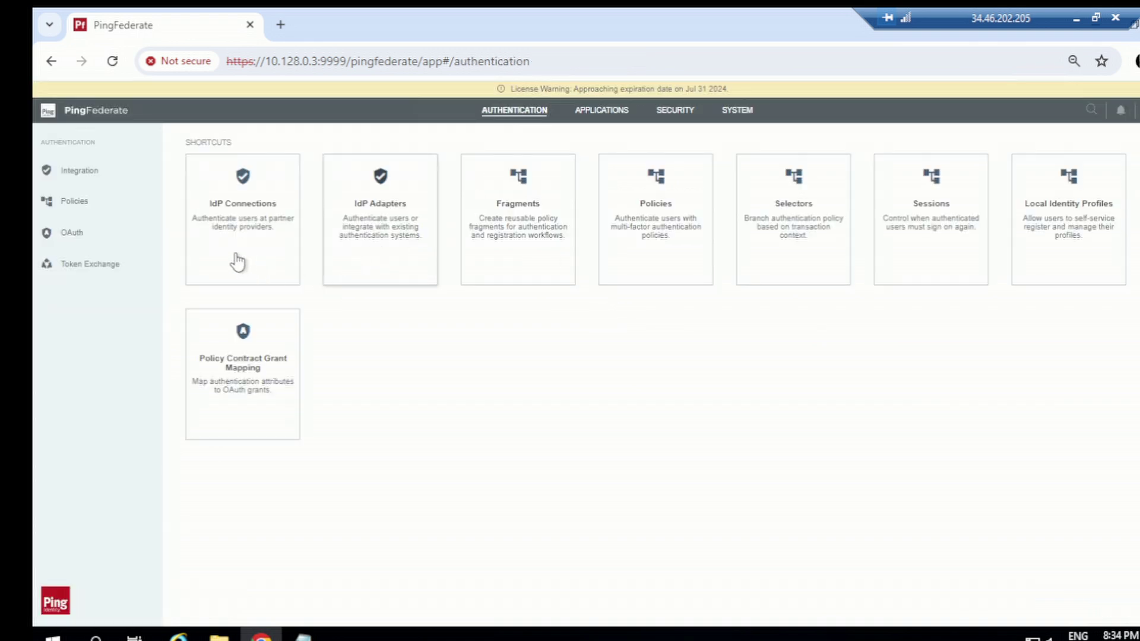
left_click(72, 205)
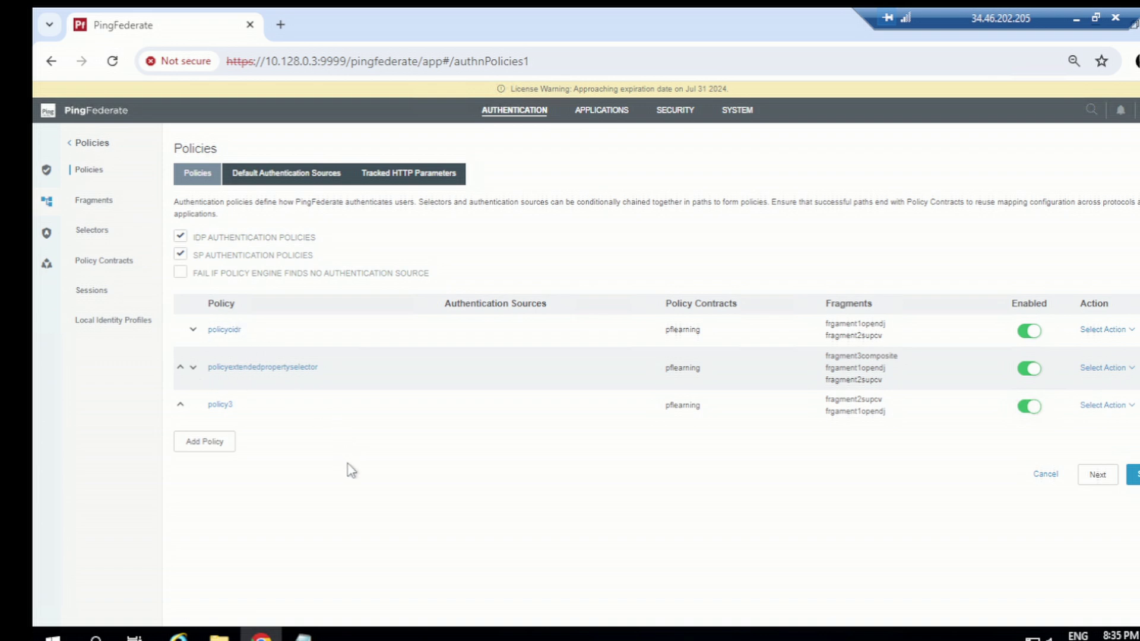
left_click(94, 200)
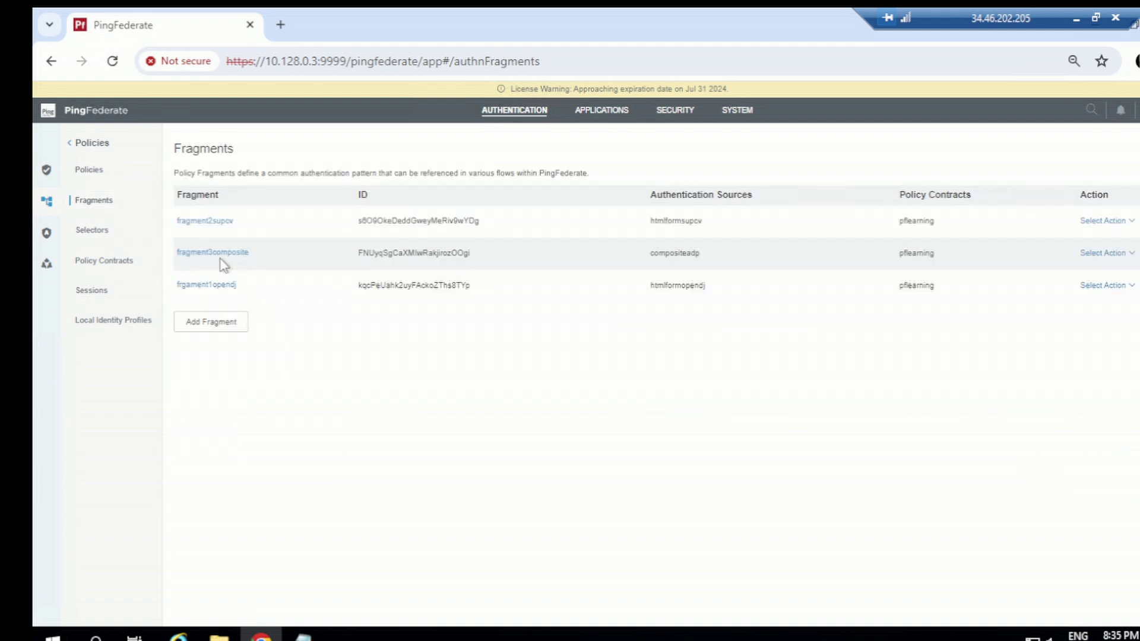
left_click(205, 220)
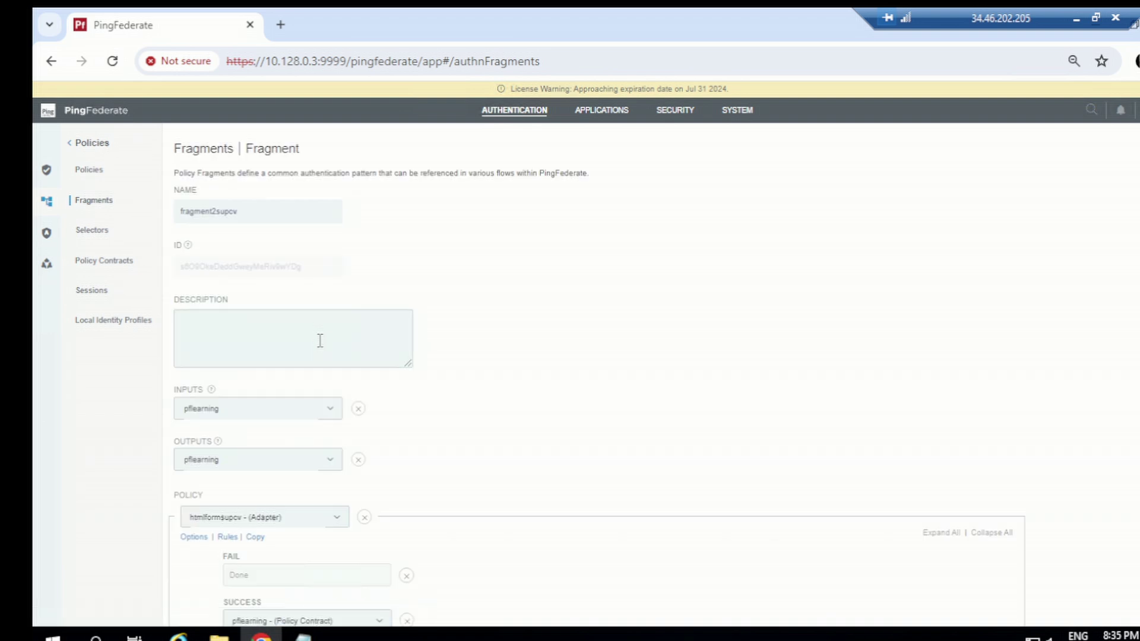
scroll(273, 518, "down", 2)
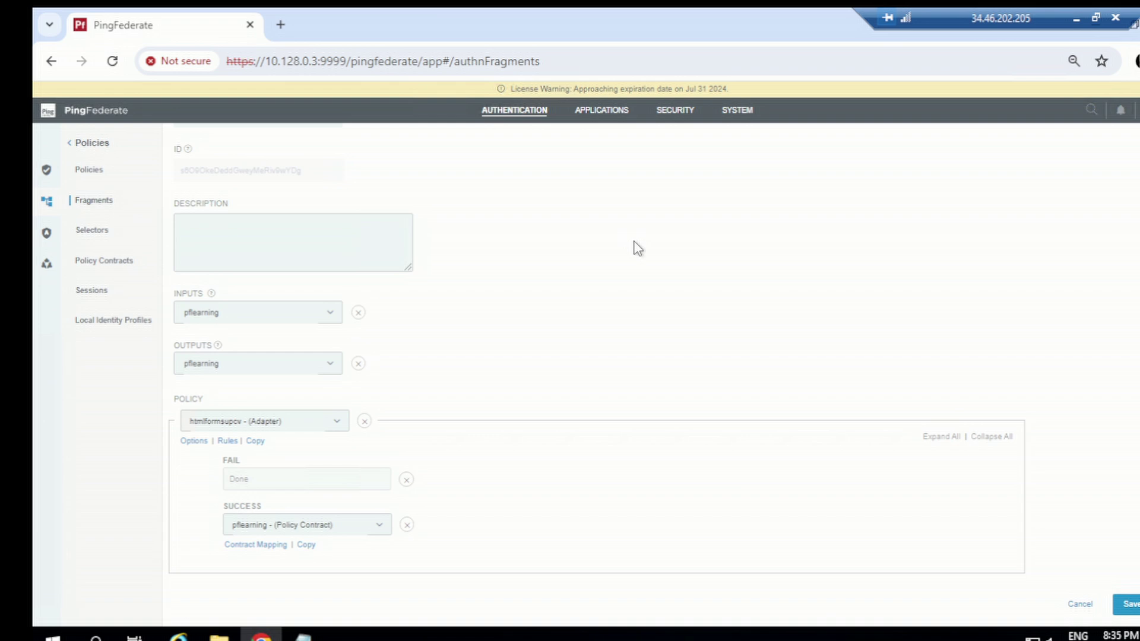
Step: Open the overview of application integration settings
left_click(600, 110)
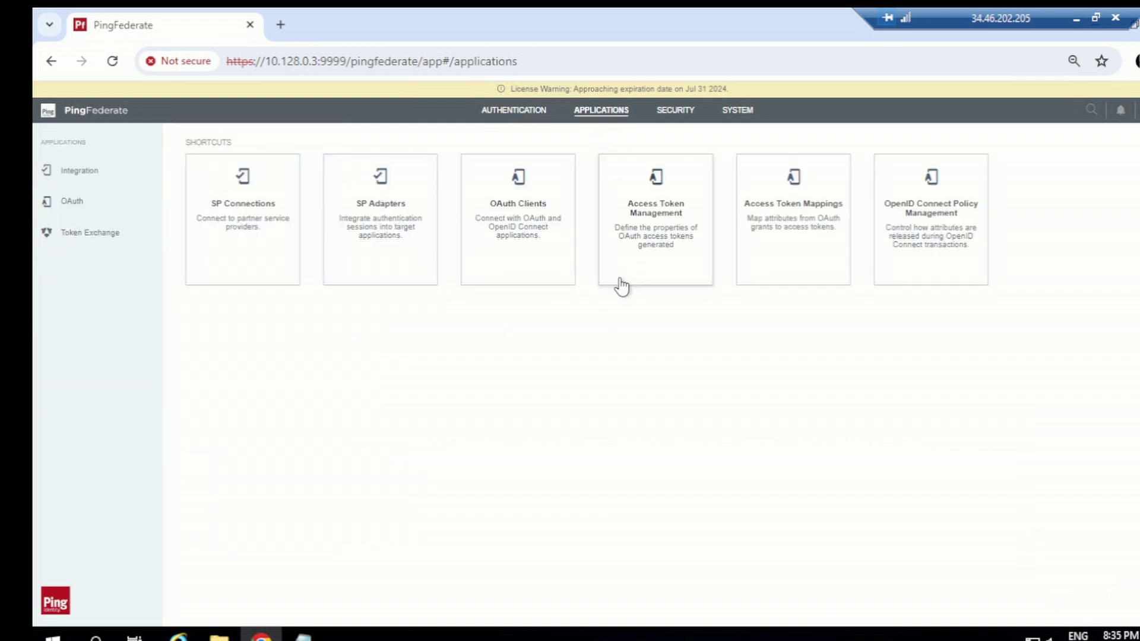